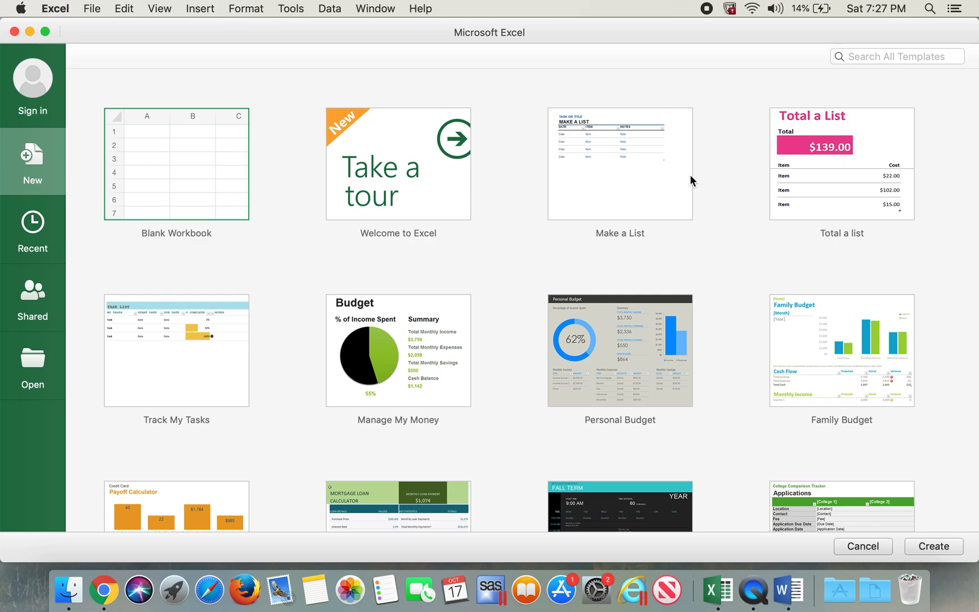
- Create a new workbook from the Blank Workbook template
left_click(205, 376)
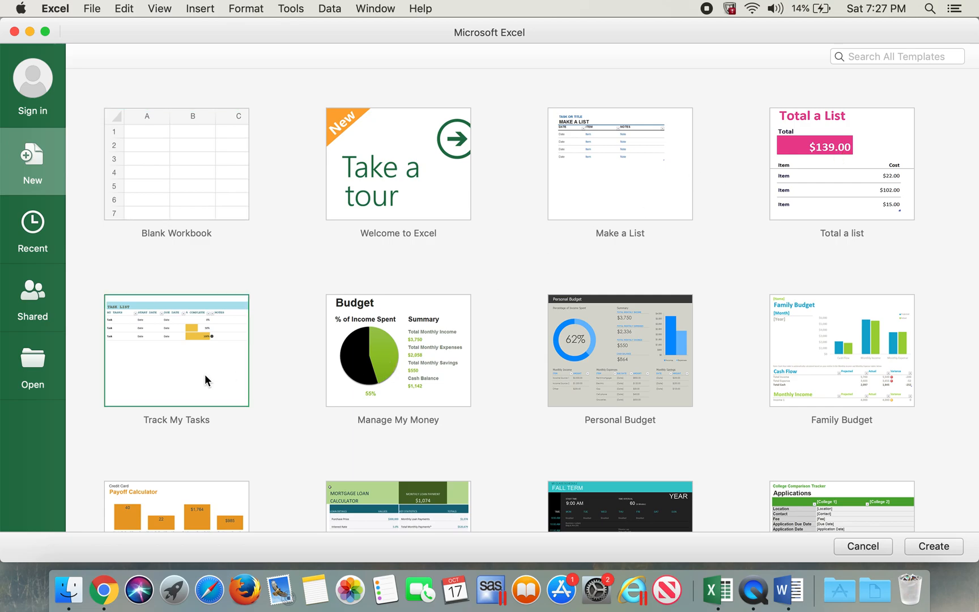
left_click(385, 381)
left_click(612, 411)
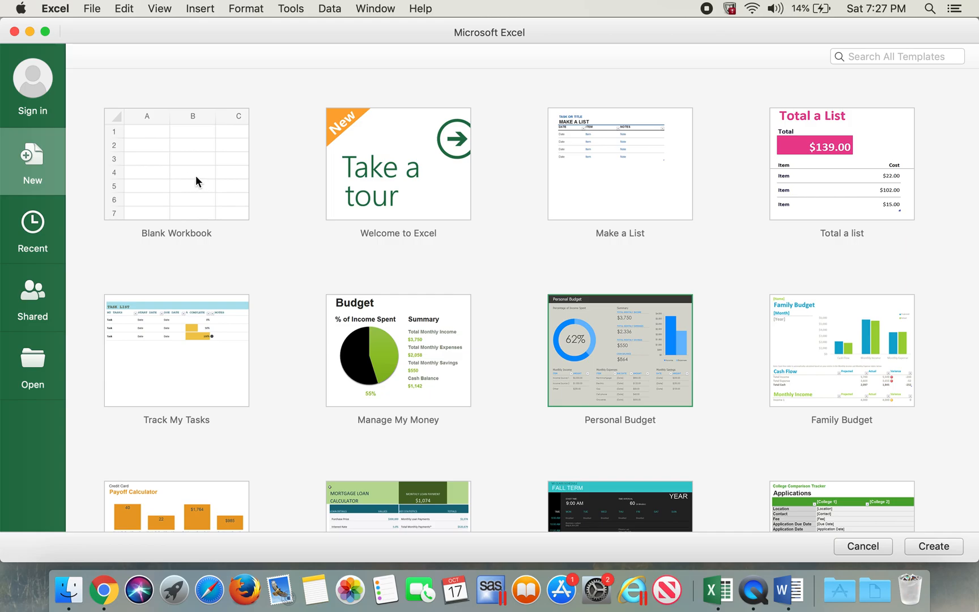
left_click(181, 167)
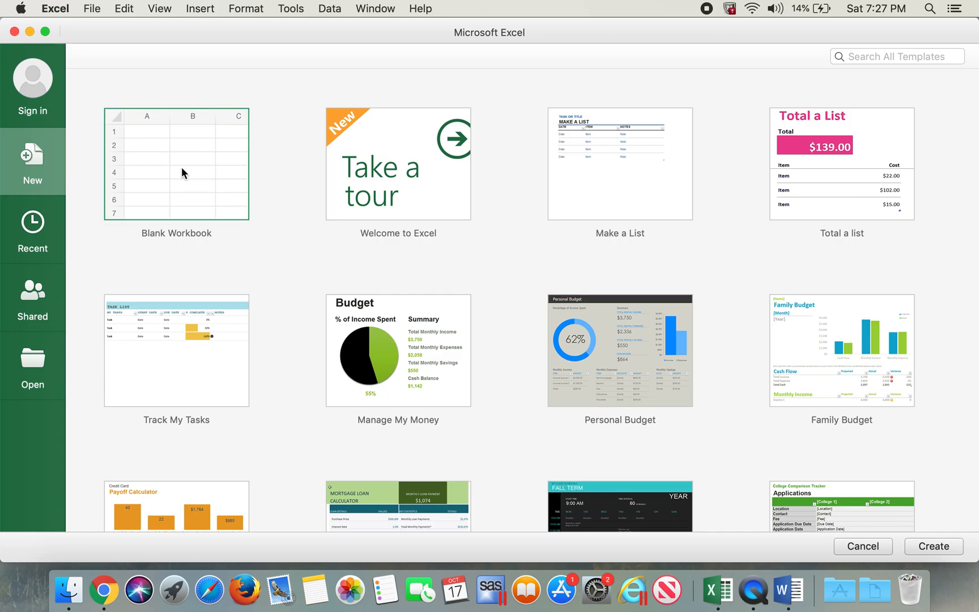
double_click(181, 167)
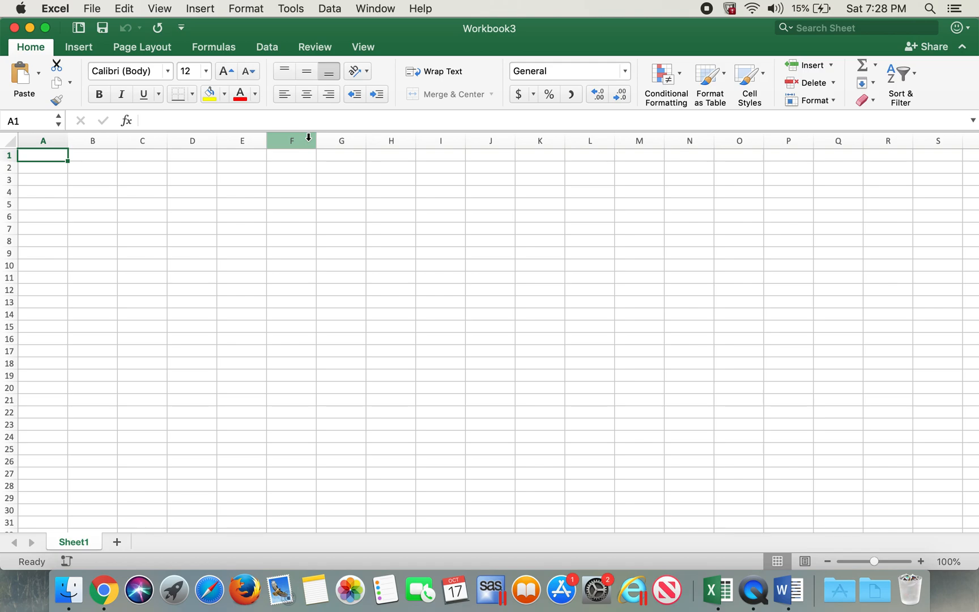
- Add a second worksheet to the workbook and return to Sheet1
mouse_move(469, 33)
left_mouse_down()
mouse_move(486, 29)
mouse_move(464, 29)
left_mouse_up()
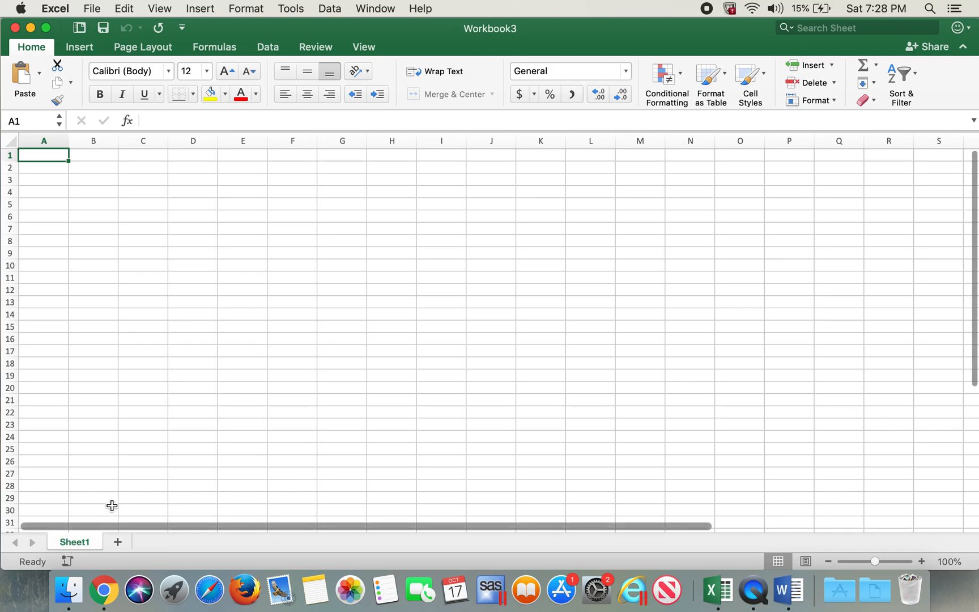
left_click(117, 542)
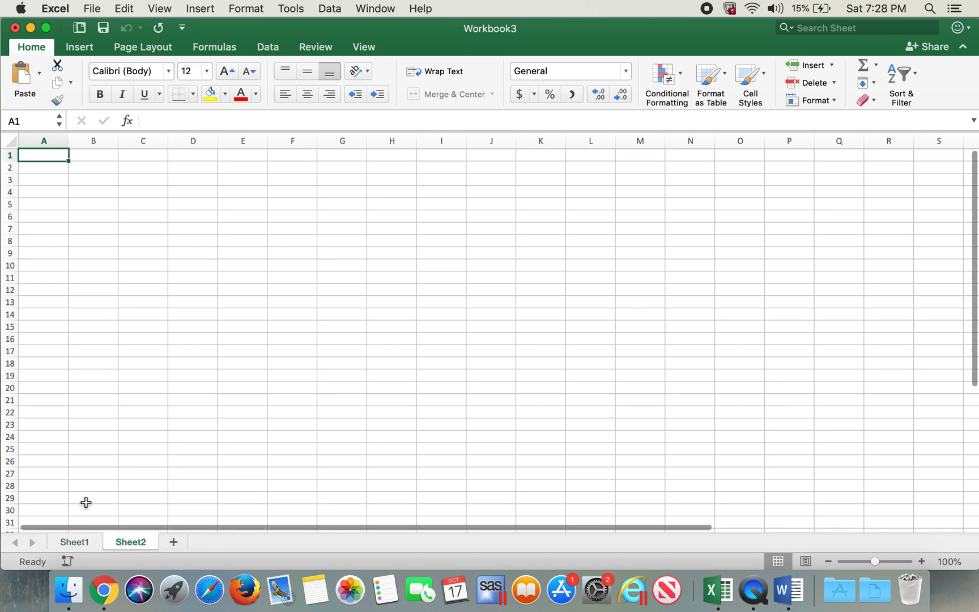
left_click(80, 542)
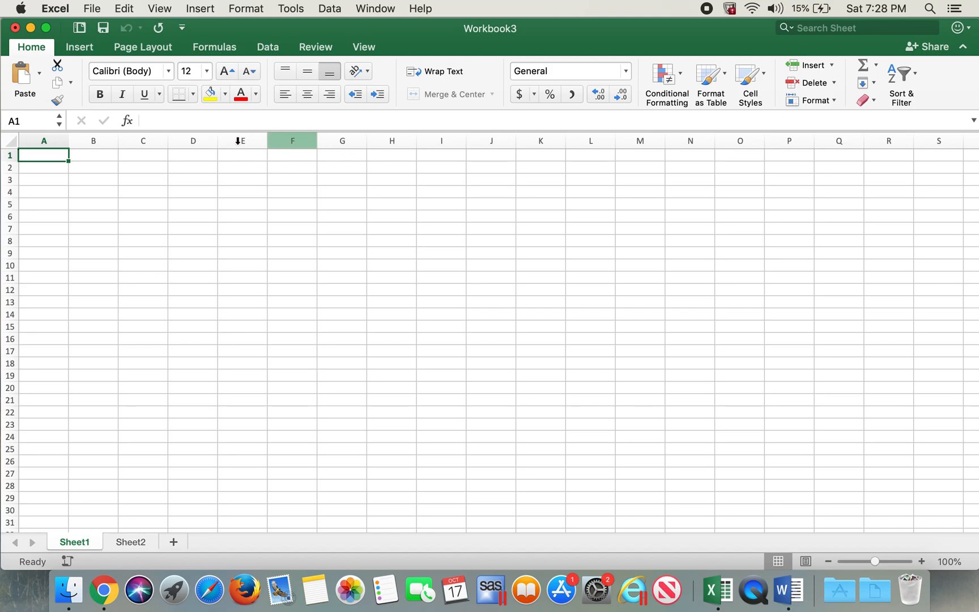
- Examine the commands offered under Home, Insert, Page Layout, Formulas, Data, Review and View, and return to the Home commands
left_click(32, 47)
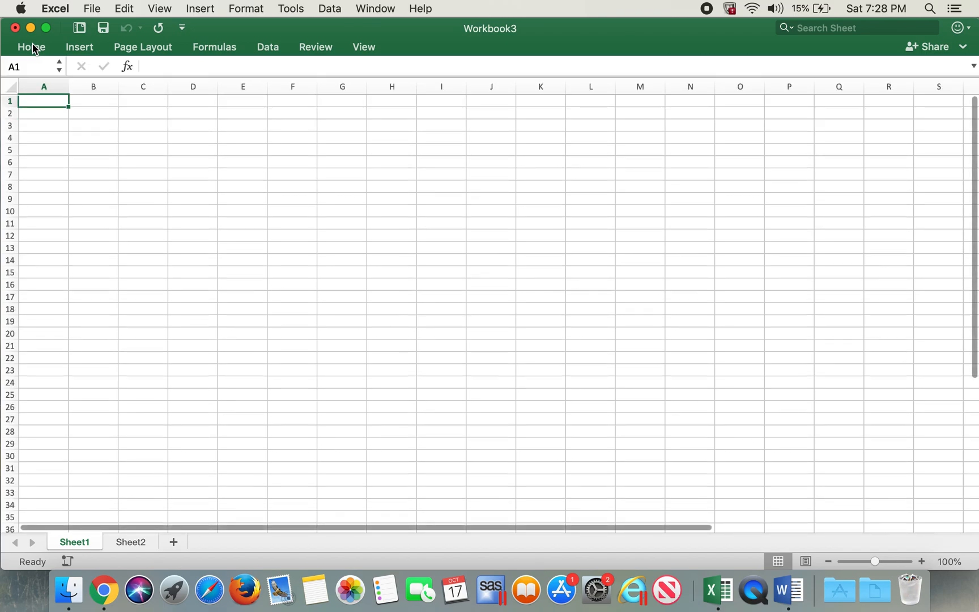
left_click(33, 47)
left_click(76, 50)
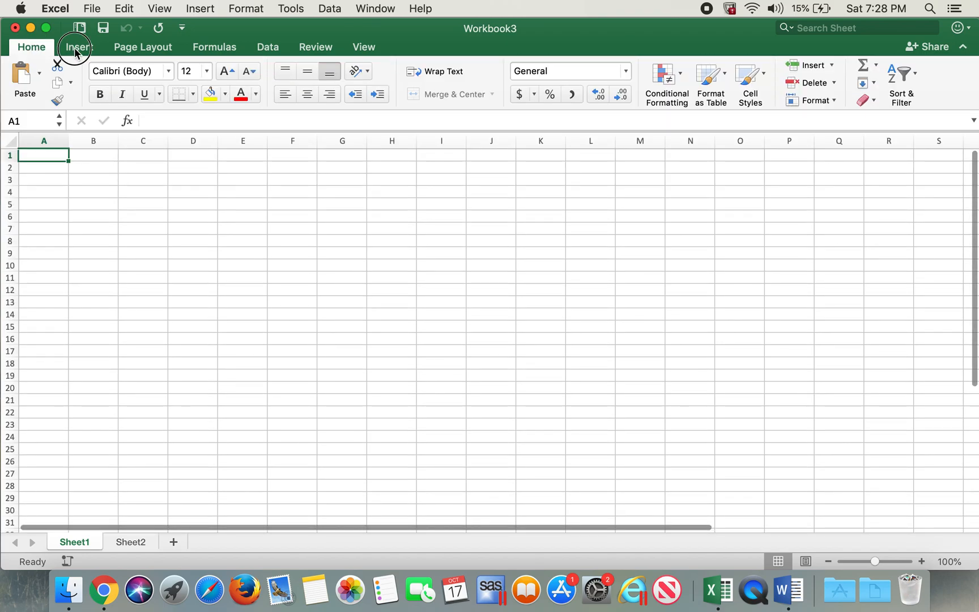
left_click(148, 50)
left_click(223, 52)
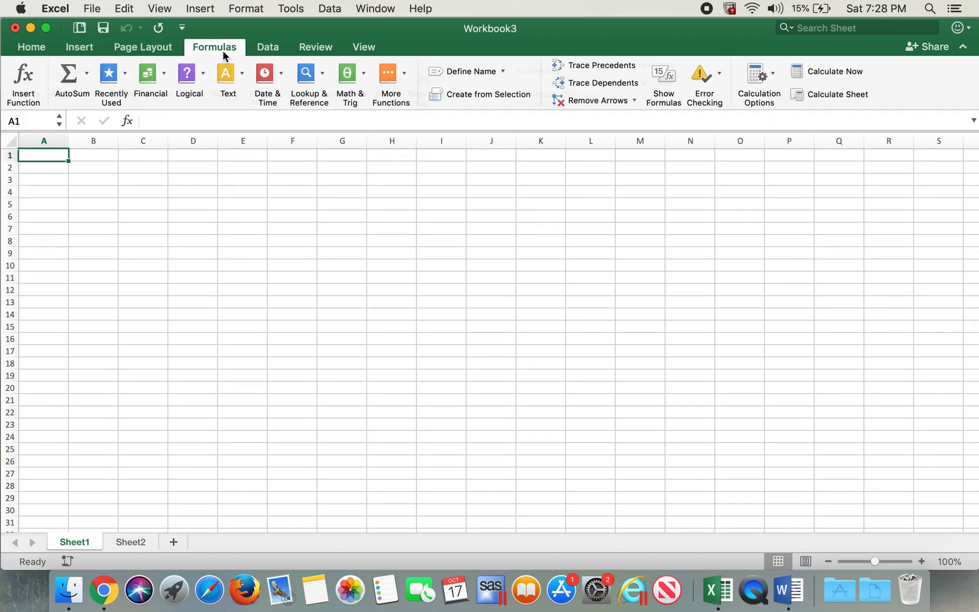
left_click(262, 49)
left_click(331, 52)
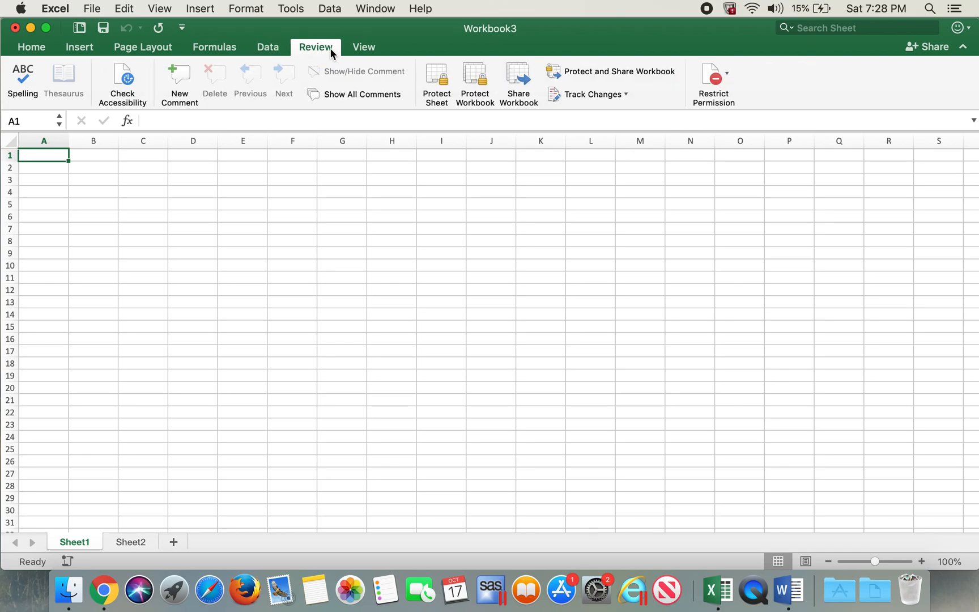
left_click(376, 49)
left_click(30, 50)
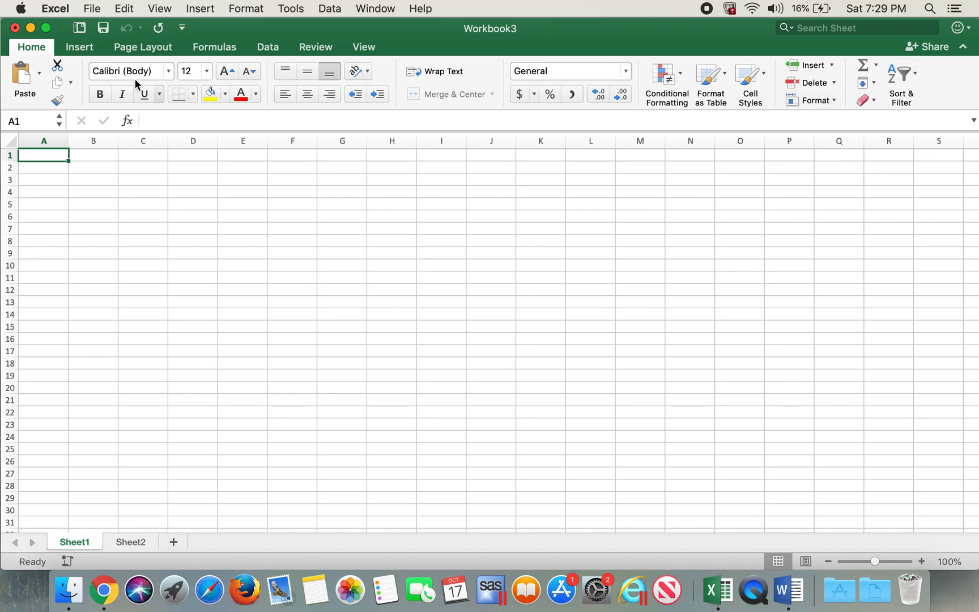
left_click(90, 52)
left_click(136, 48)
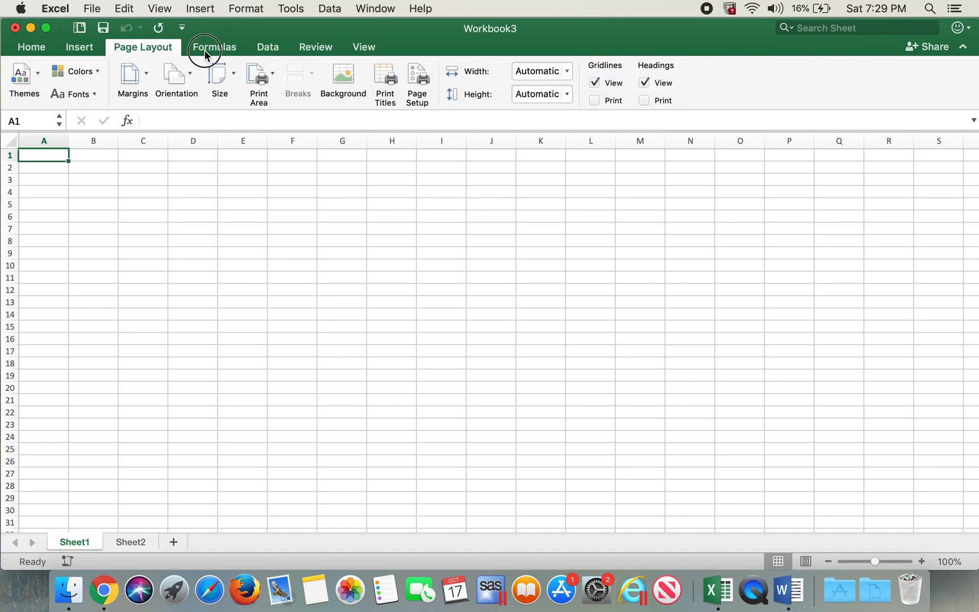
left_click(209, 49)
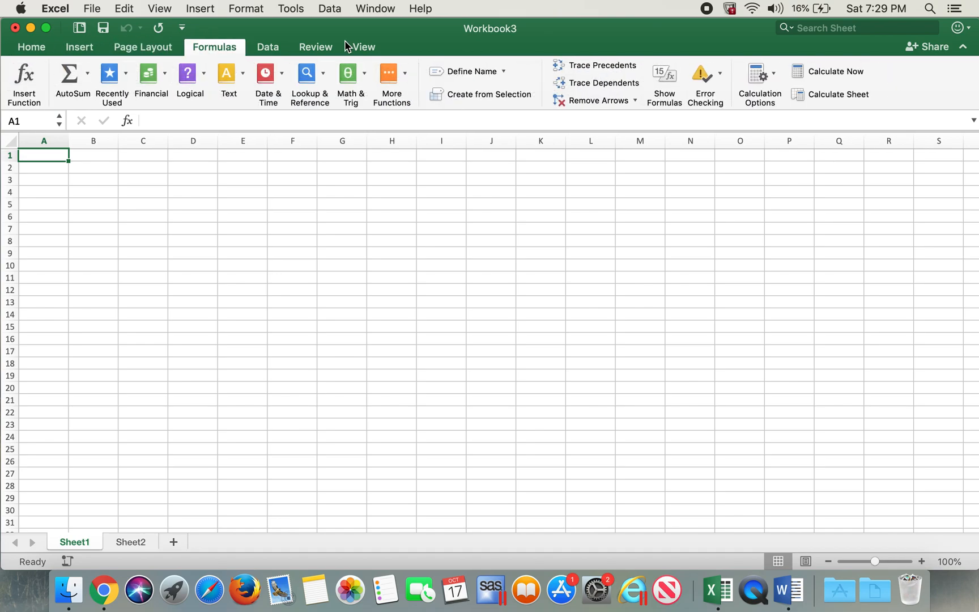
left_click(34, 48)
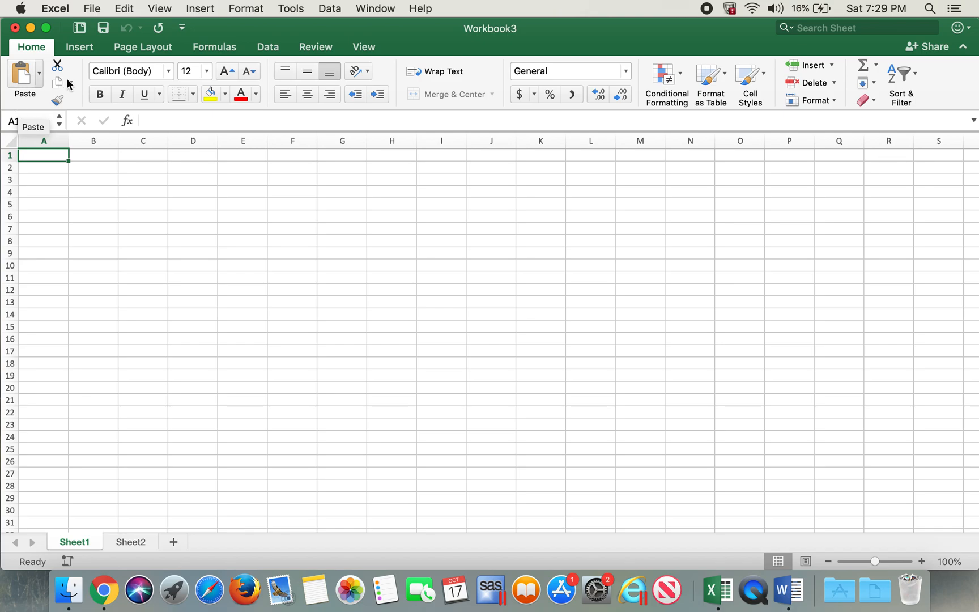
left_click_drag(84, 63, 83, 75)
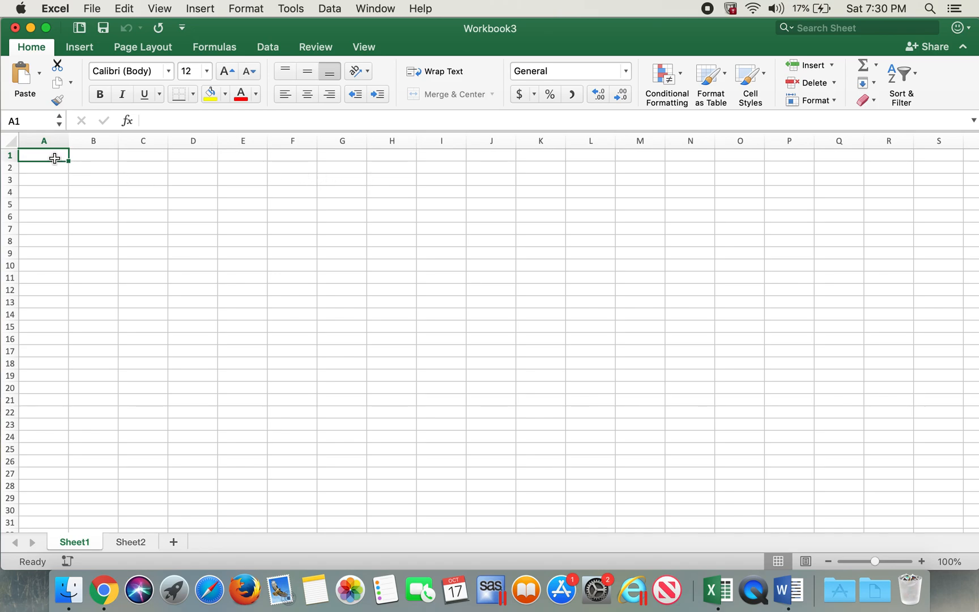
- Select various individual cells across Sheet1, from A3 out to L13, and return to cell A1
left_click(46, 175)
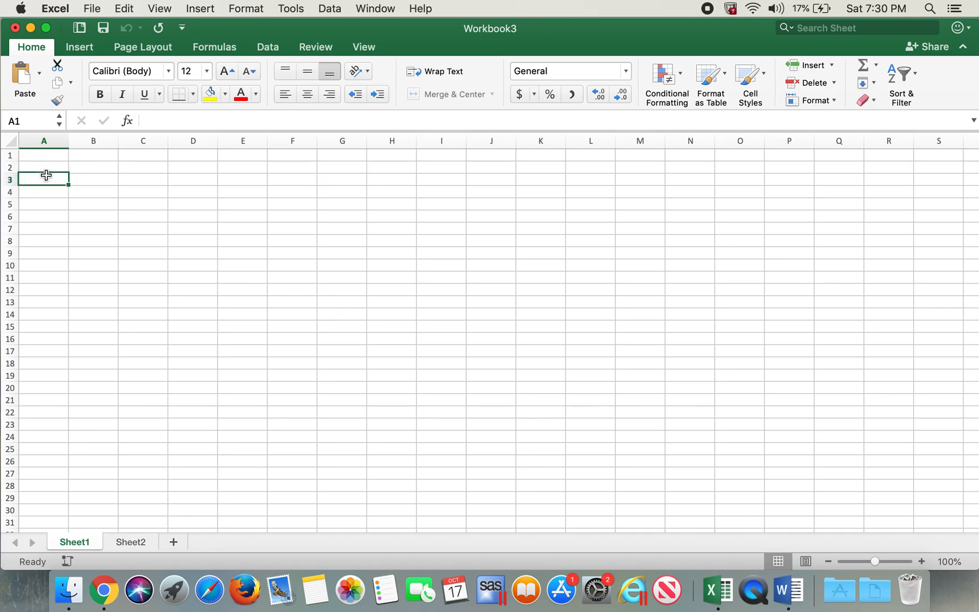
left_click(48, 159)
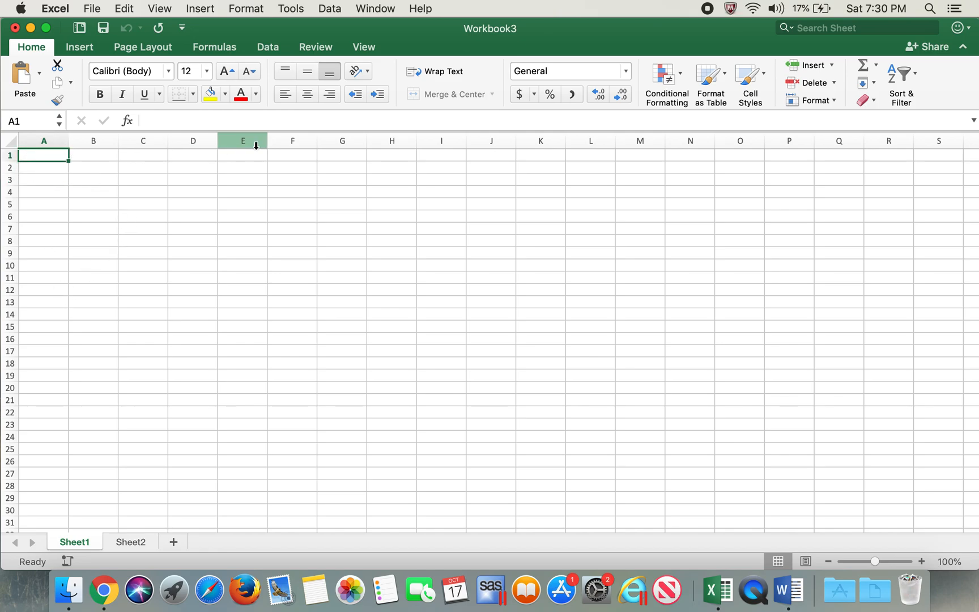
left_click(50, 155)
left_click(71, 188)
left_click(168, 223)
left_click(258, 222)
left_click(384, 238)
left_click(529, 240)
left_click(593, 307)
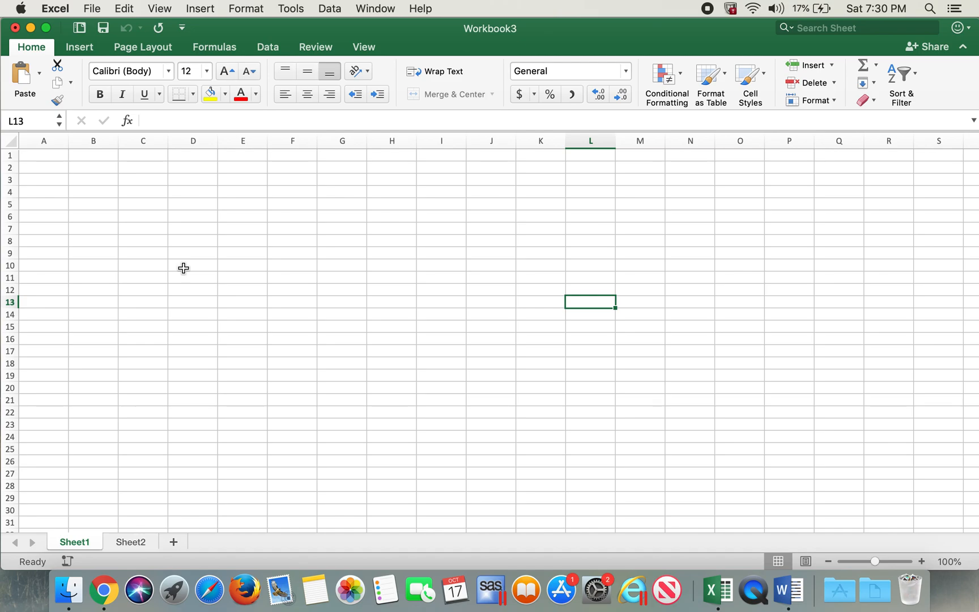
left_click(54, 155)
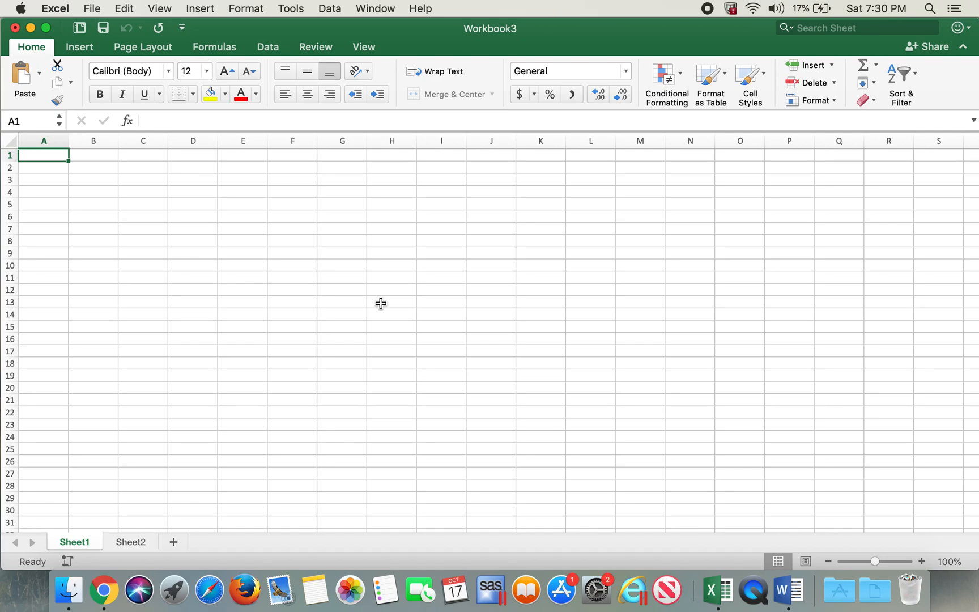
- Move the active cell one cell at a time from A1 down to row 12 and across to column H
key("Down")
key("Up")
key("Down")
key("Up")
key("Down")
key("Down")
key("Down")
key("Down")
key("Down")
key("Down")
key("Down")
key("Down")
key("Down")
key("Down")
key("Down")
key("Right")
key("Right")
key("Right")
key("Right")
key("Right")
key("Right")
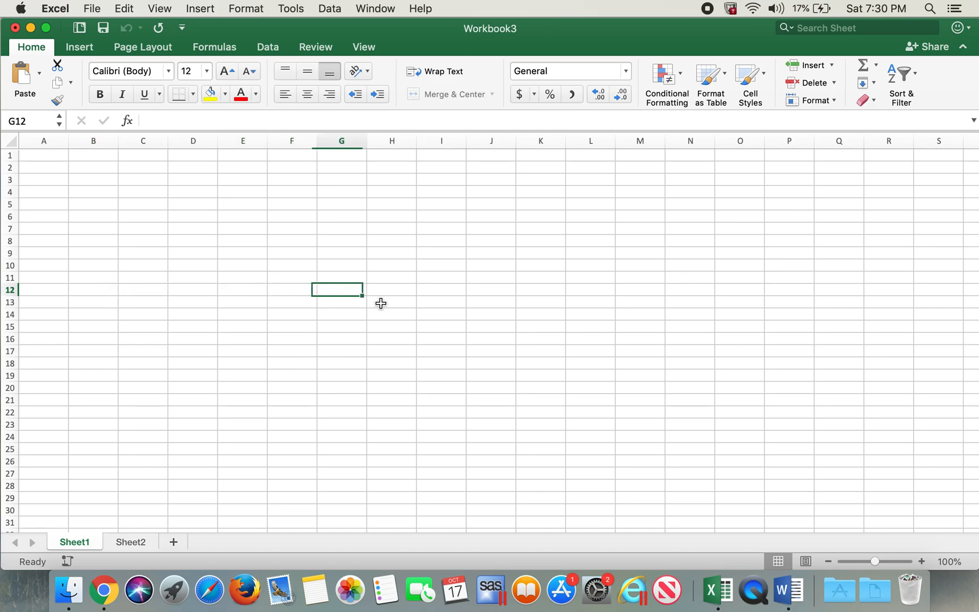
key("Right")
- Move the active cell back along row 12 to column A and up to cell A1
key("Left")
key("Left")
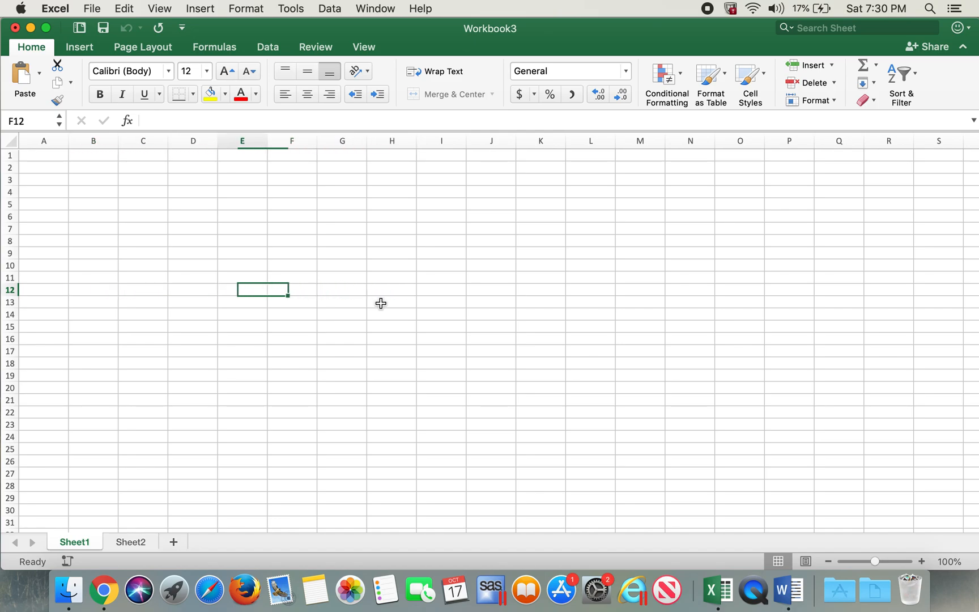
key("Left")
key("Left")
key("Left")
key("Left")
key("Left")
key("Up")
key("Up")
key("Up")
key("Up")
key("Up")
key("Up")
key("Up")
key("Up")
key("Up")
key("Up")
key("Up")
- Move the active cell down column A to A7 and back up to A1
key("Down")
key("Down")
key("Down")
key("Down")
key("Down")
key("Down")
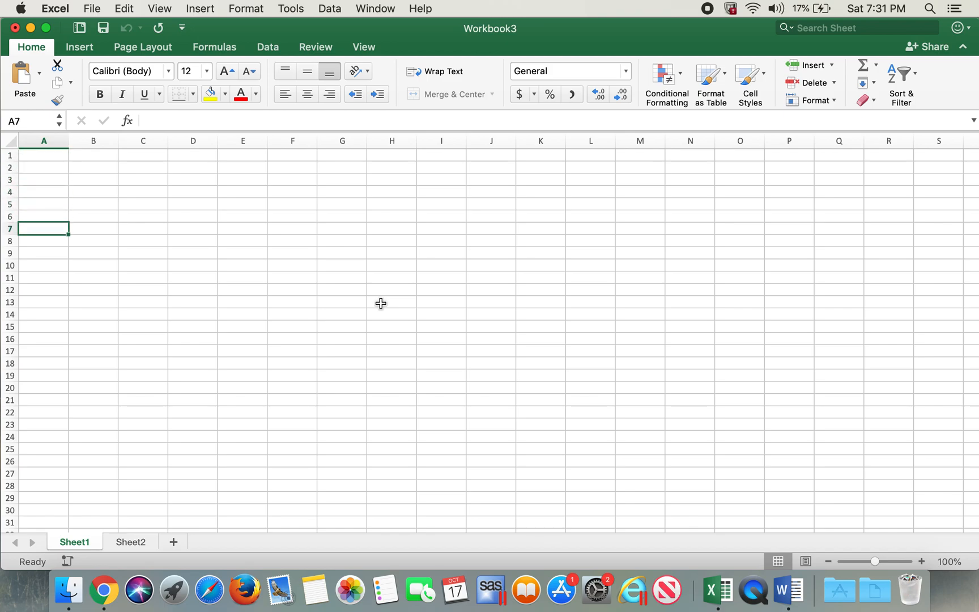
key("Up")
key("Up")
key("Up")
key("Up")
key("Up")
key("Up")
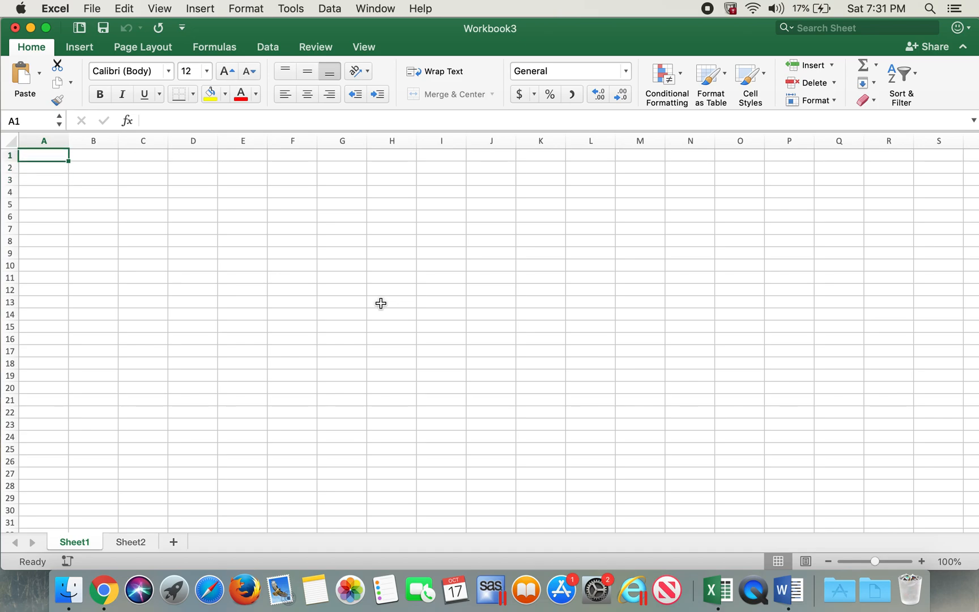
- Move the active cell along row 1 to E1 and back, and visit the adjacent cells B1 and A2 before returning to A1
key("Right")
key("Right")
key("Right")
key("Right")
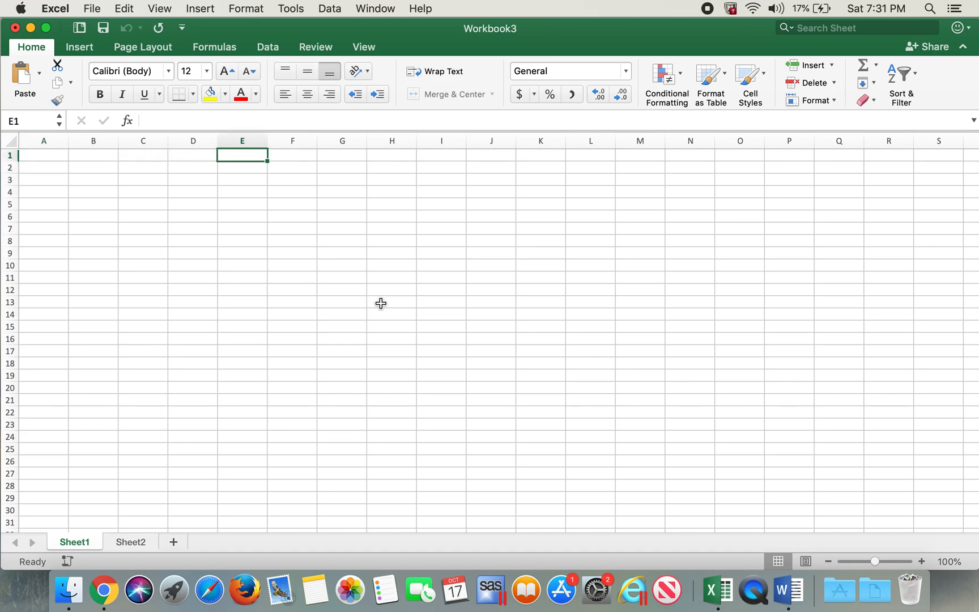
key("Left")
key("Left")
key("Left")
key("Left")
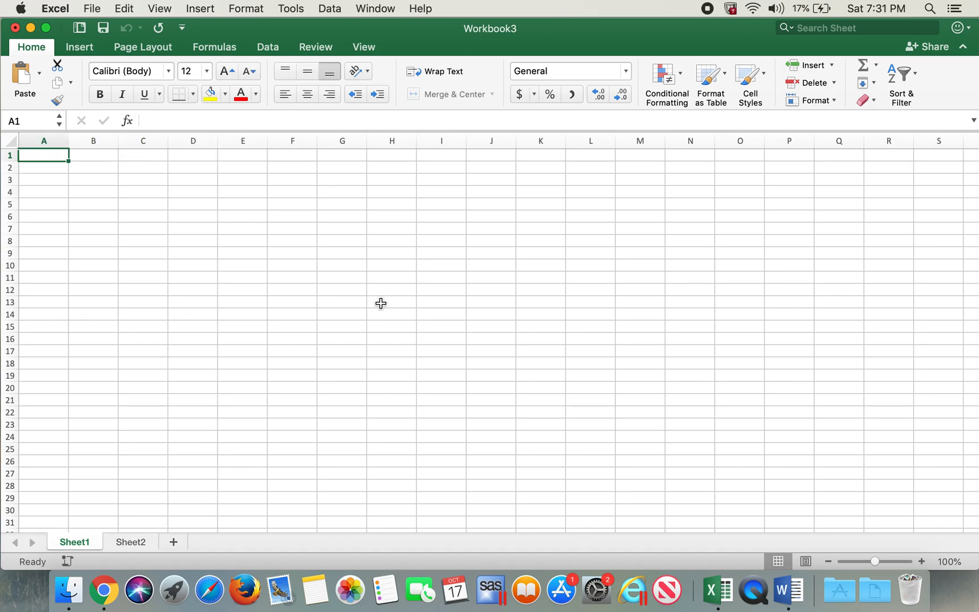
key("Right")
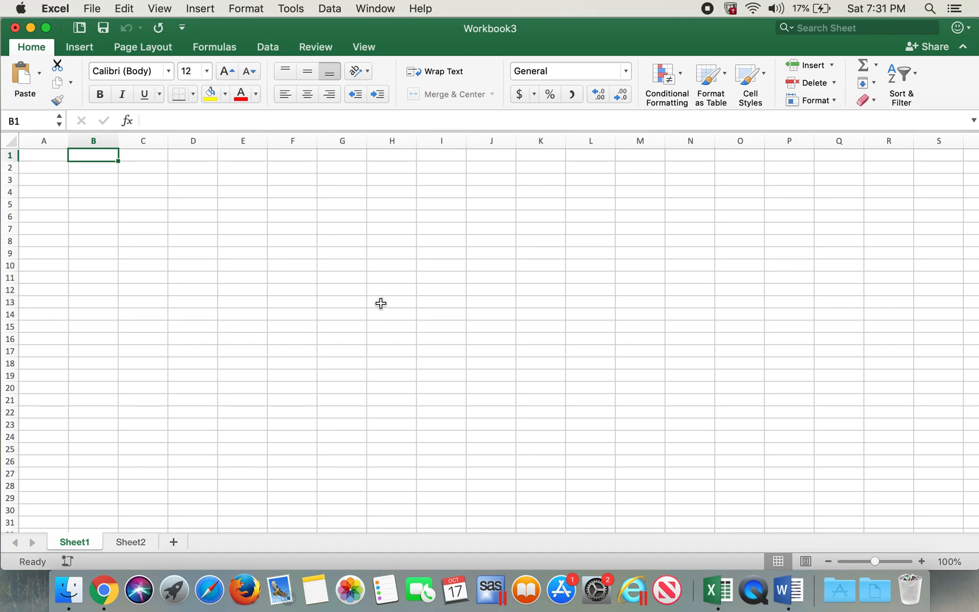
key("Left")
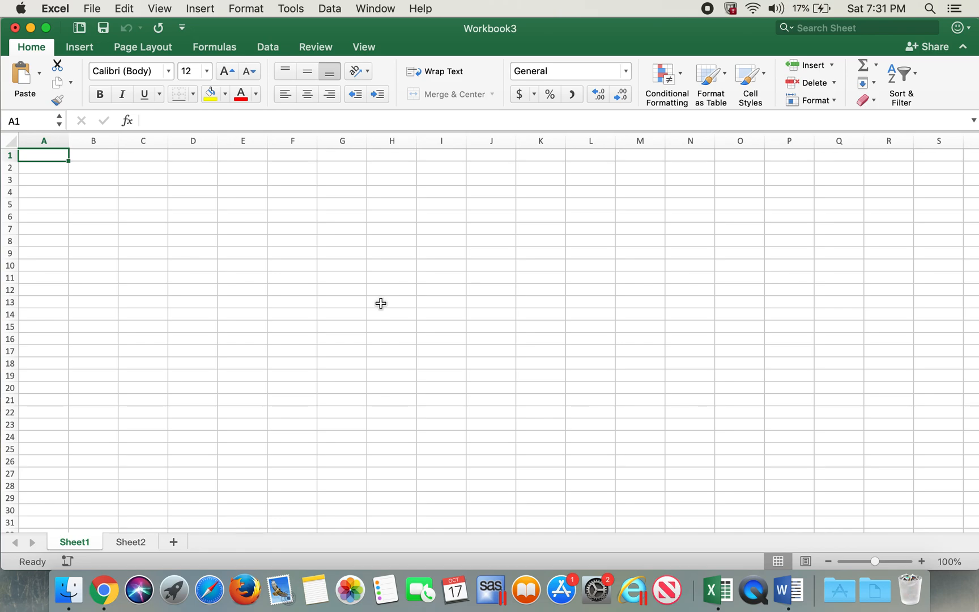
key("Down")
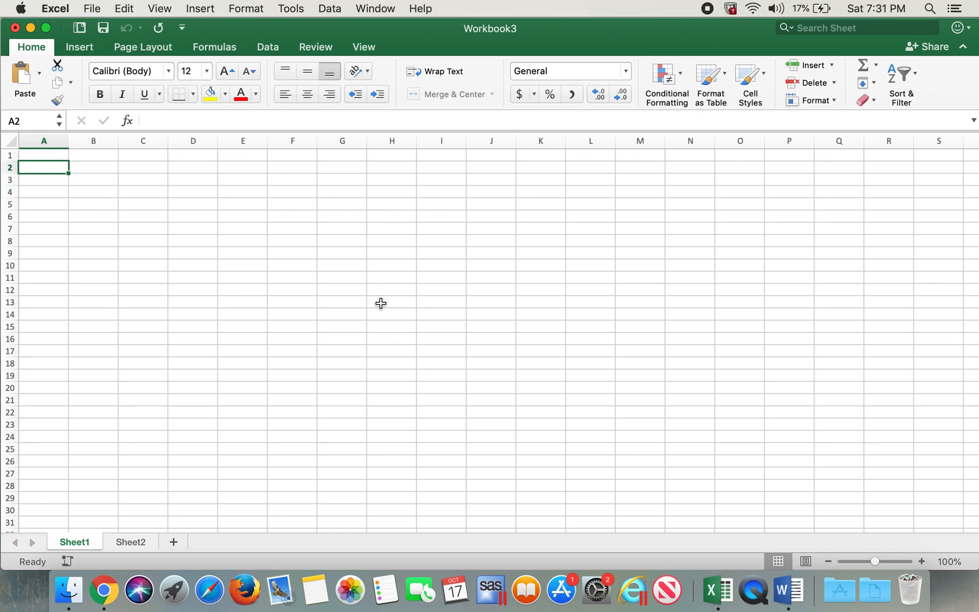
key("Up")
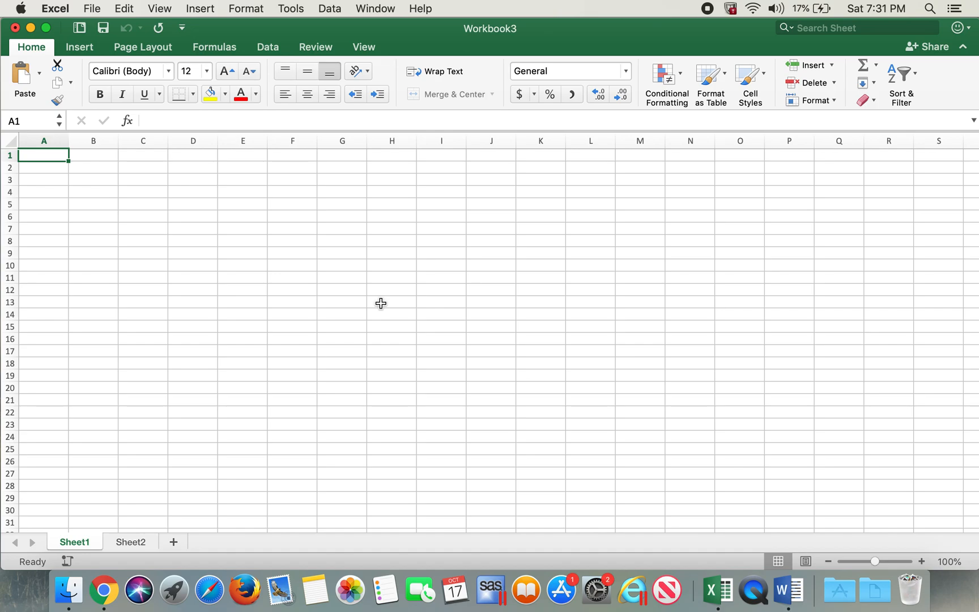
- Enter the sample text "ajdfasfadsfjkdsk" in cell A2, advance to B2, and return to clear A2
key("Return")
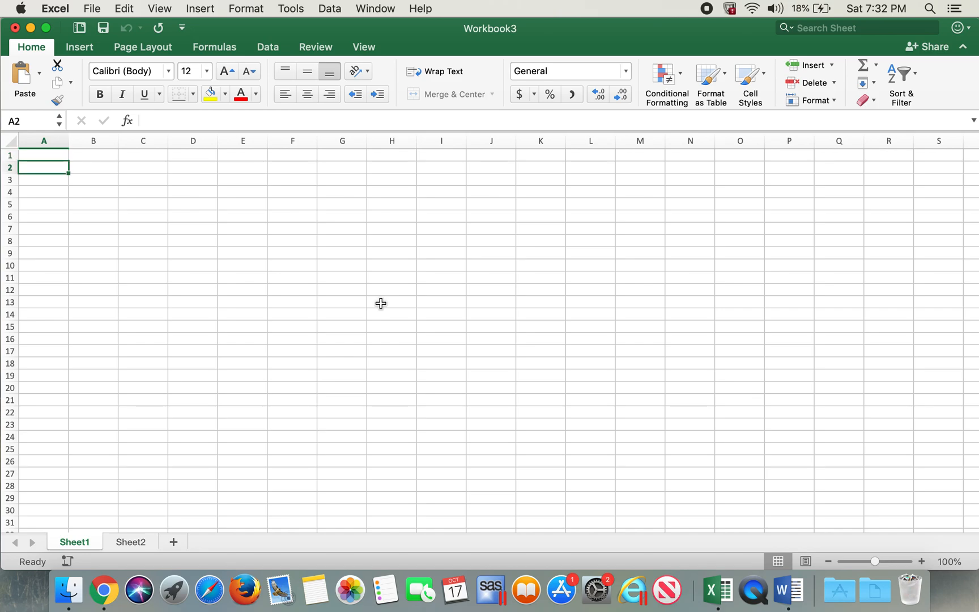
type("ajdfasfadsfjkdsk")
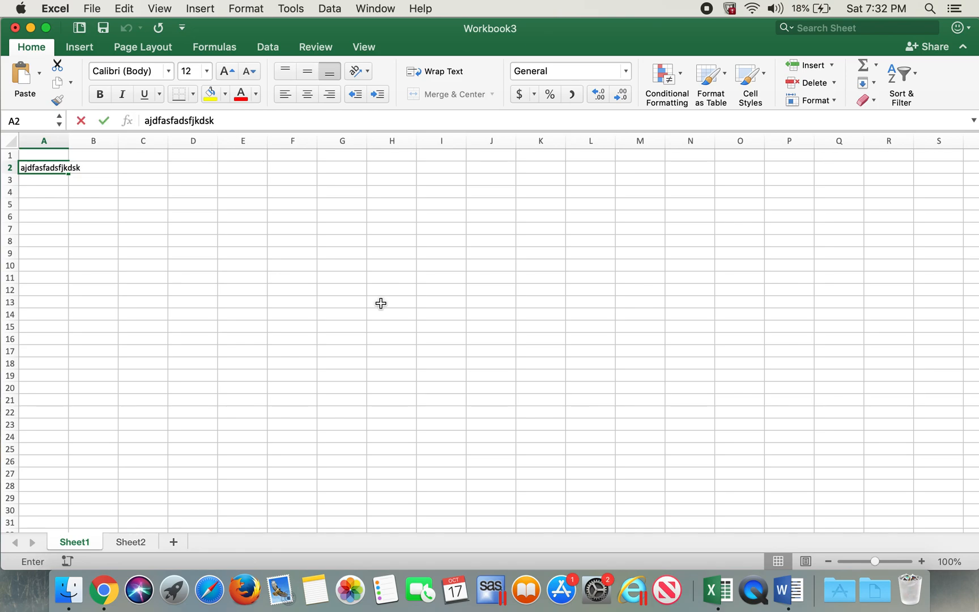
key("Tab")
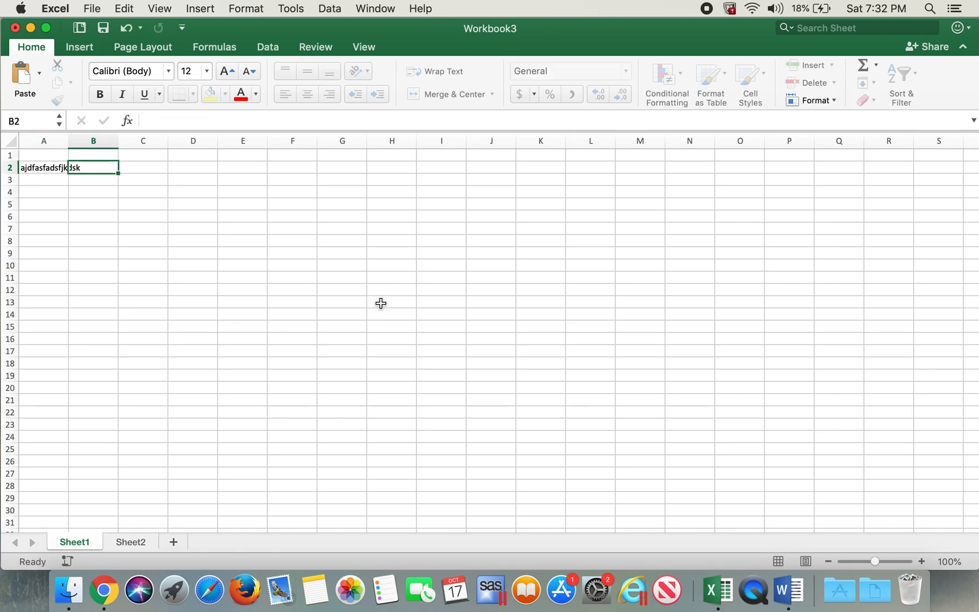
key("shift+Tab")
key("Delete")
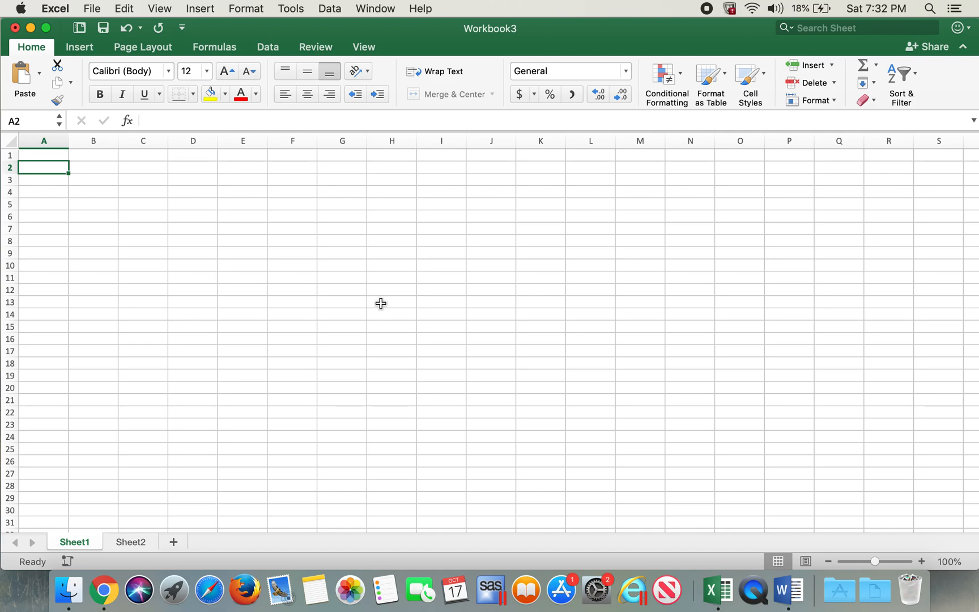
type("City")
key("BackSpace")
key("BackSpace")
key("BackSpace")
key("BackSpace")
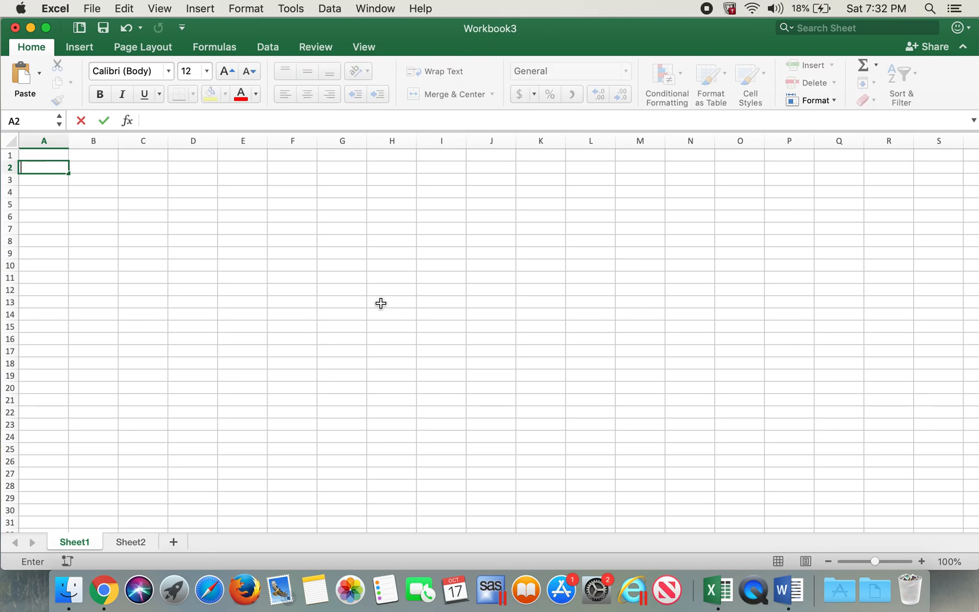
- Enter the column headers School Name, City and State in cells A2, B2 and C2
type("School Name")
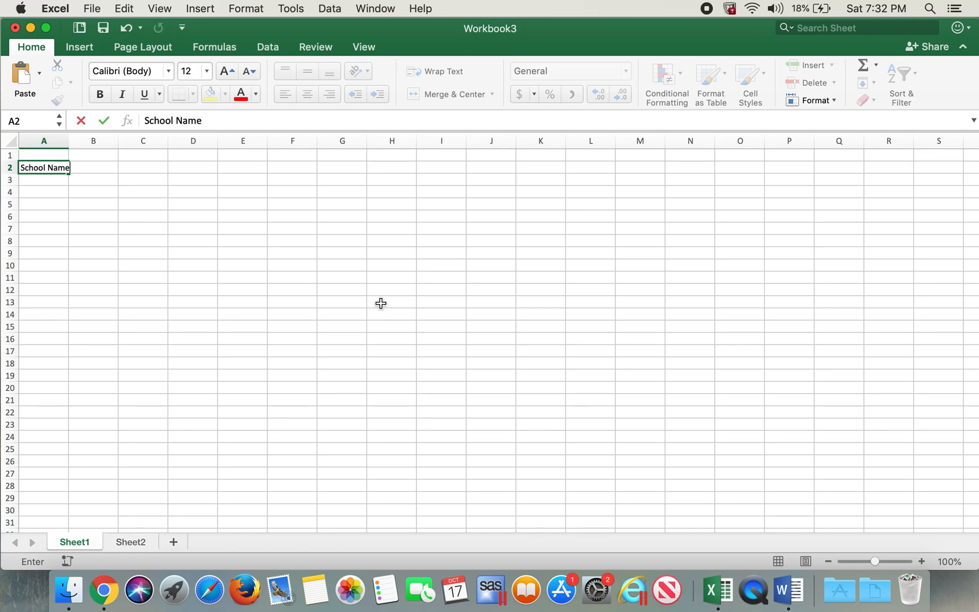
key("Tab")
type("City")
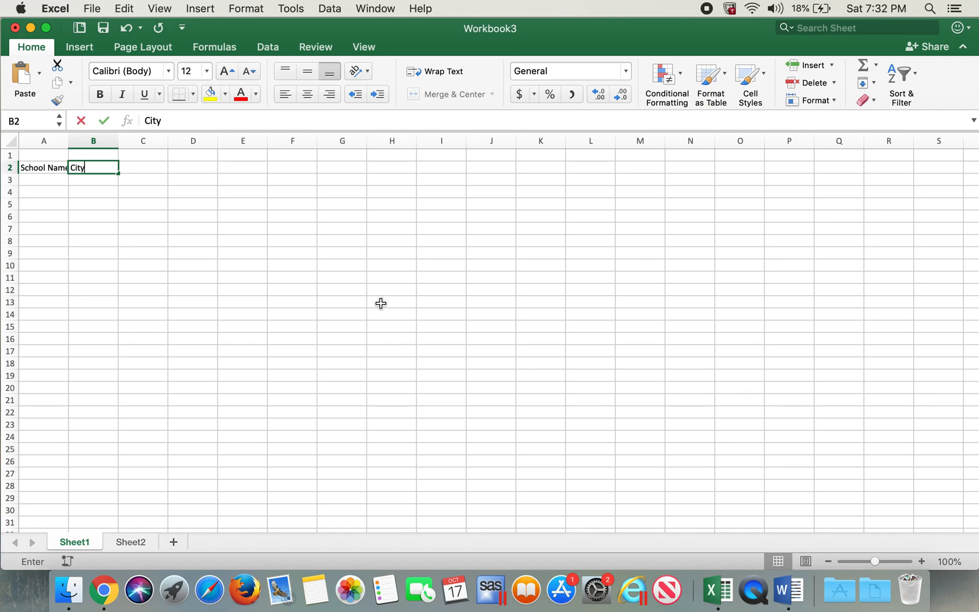
key("Tab")
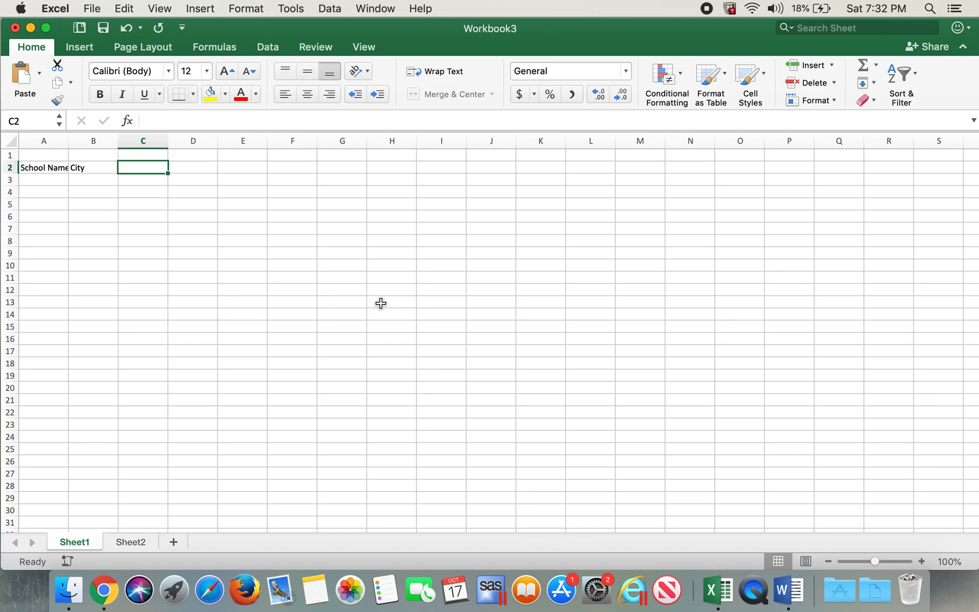
type("State")
key("Tab")
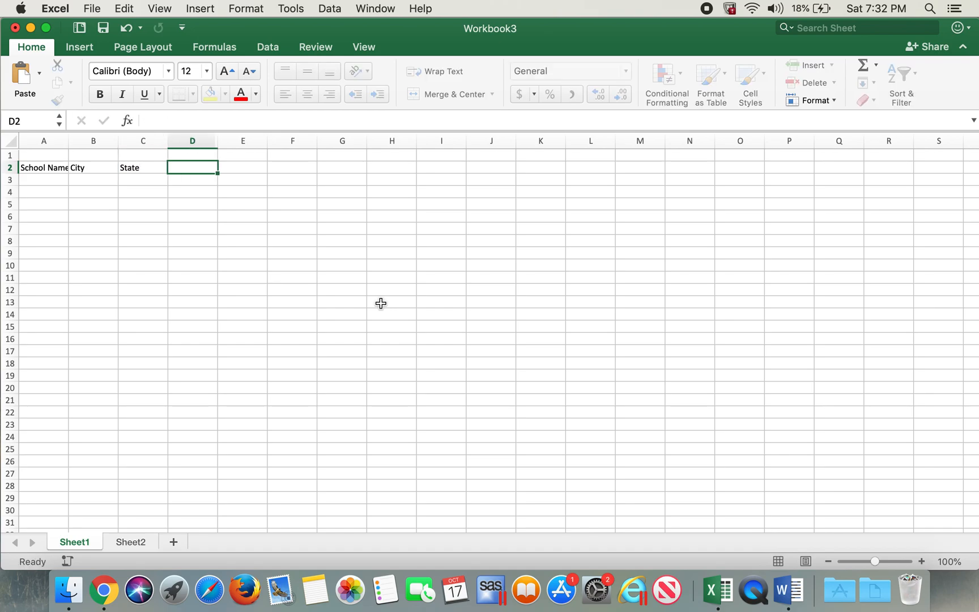
- Enter the column header Country in cell D2
type("Count")
key("BackSpace")
type("n")
key("BackSpace")
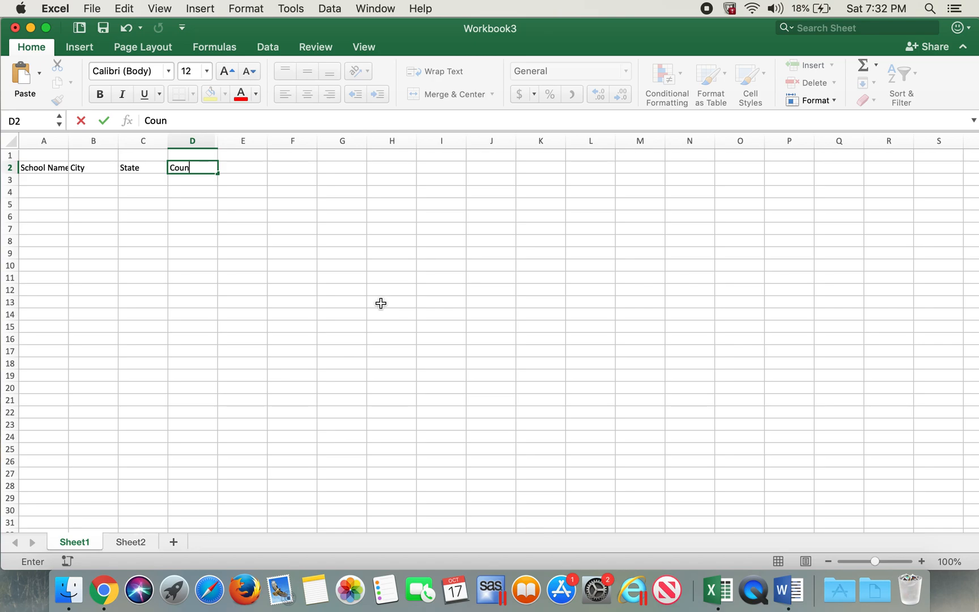
type("try")
key("Tab")
- Enter the column header Number of Students in cell E2
type("Number os")
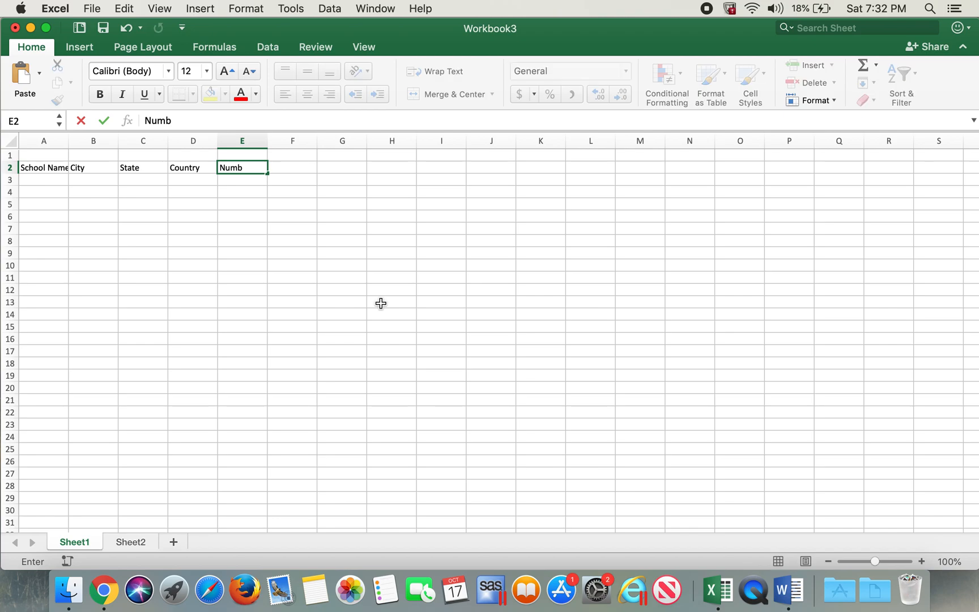
key("BackSpace")
type("f Student")
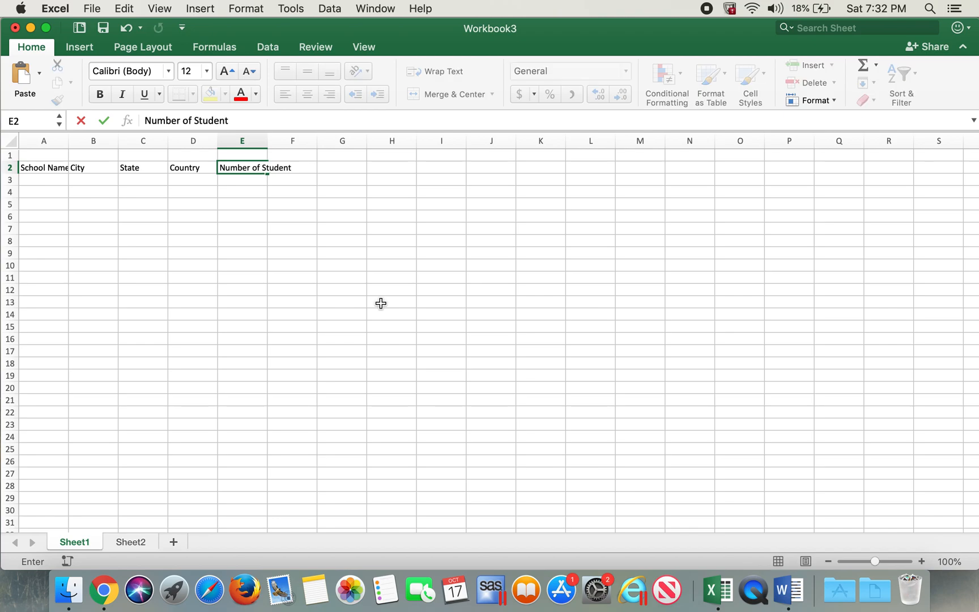
type("s")
key("Tab")
left_click(281, 250)
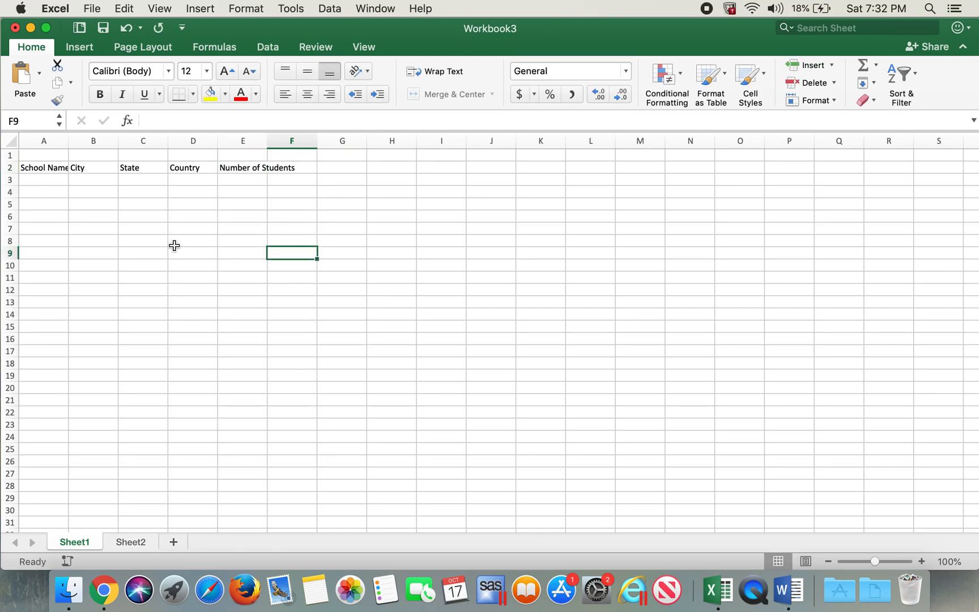
- Widen column A slightly so that the School Name header fits inside its cell
left_click(53, 167)
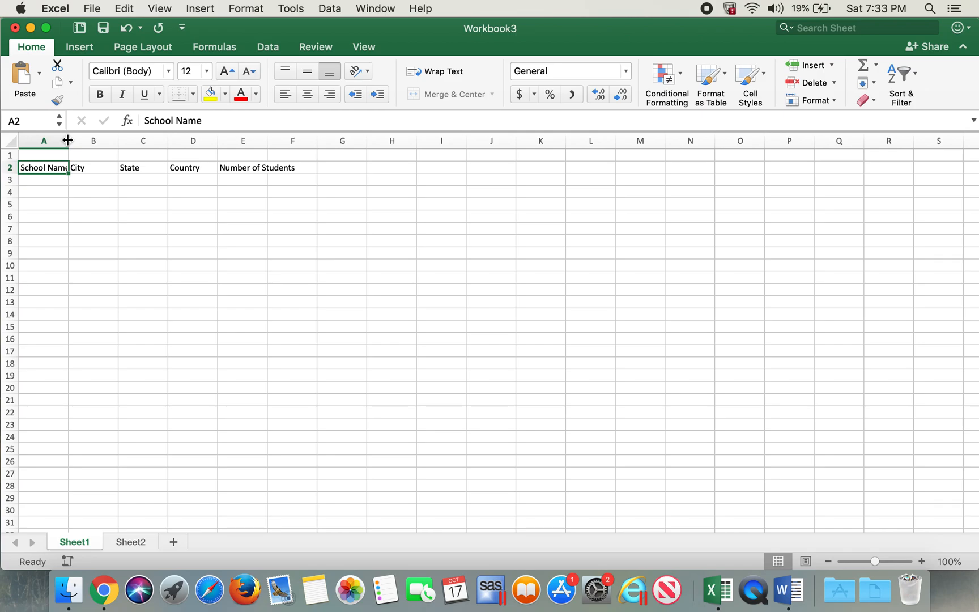
left_click_drag(66, 139, 72, 141)
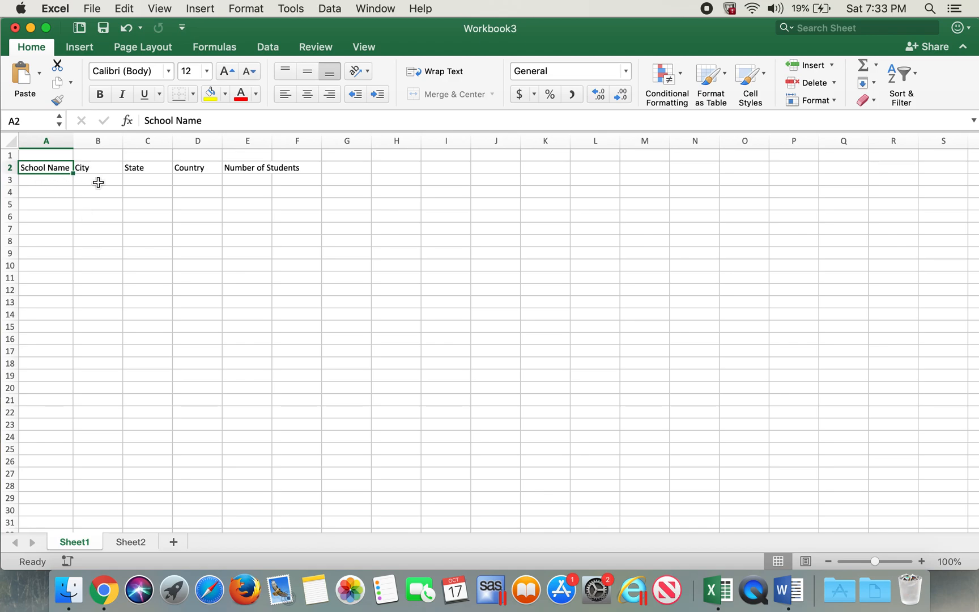
- Enter the column header Classes in cell F2, next to Number of Students
left_click(922, 562)
left_click(921, 562)
left_click(921, 561)
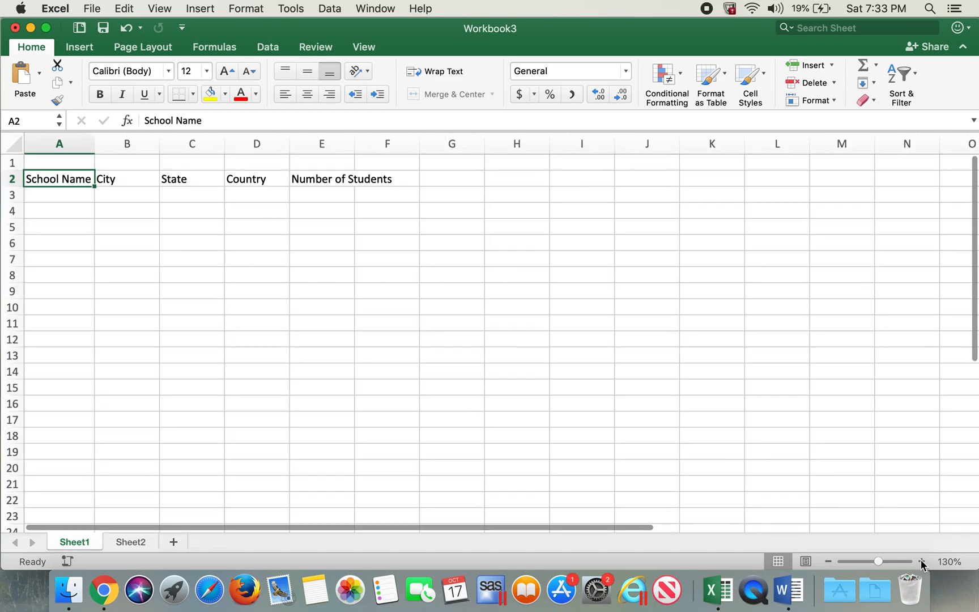
left_click(921, 561)
left_click(921, 561)
left_click(921, 561)
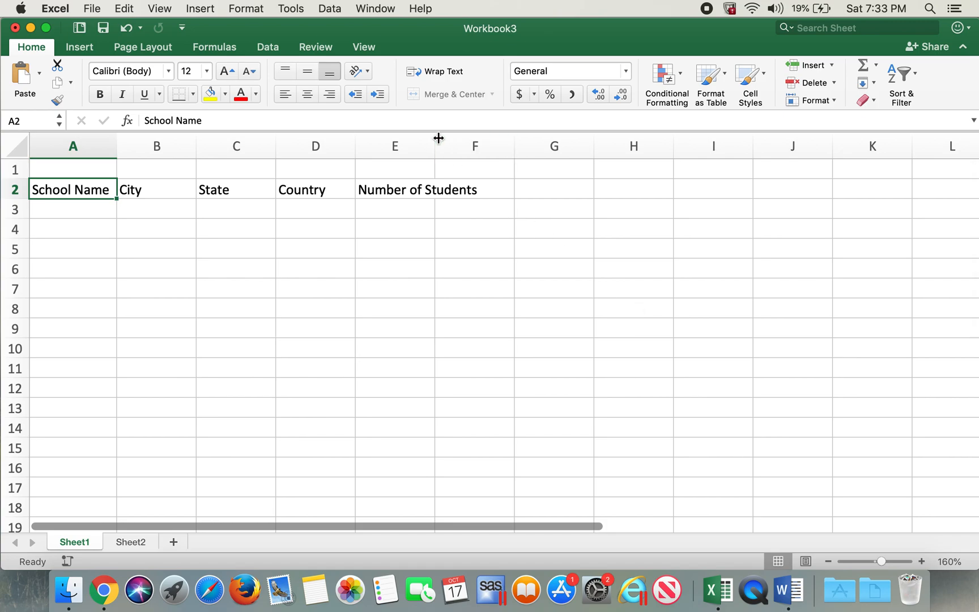
left_click(413, 228)
left_click(412, 190)
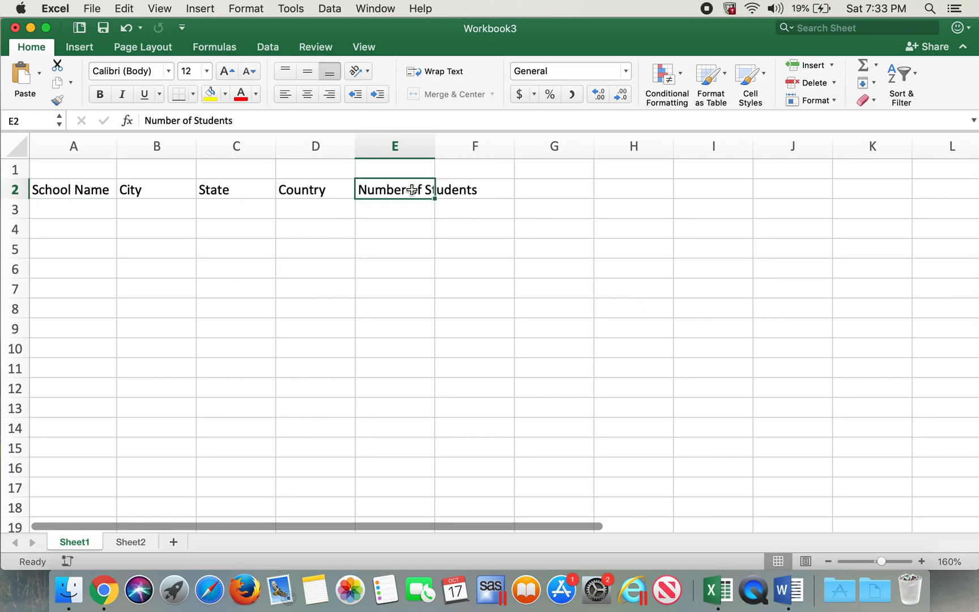
left_click(493, 193)
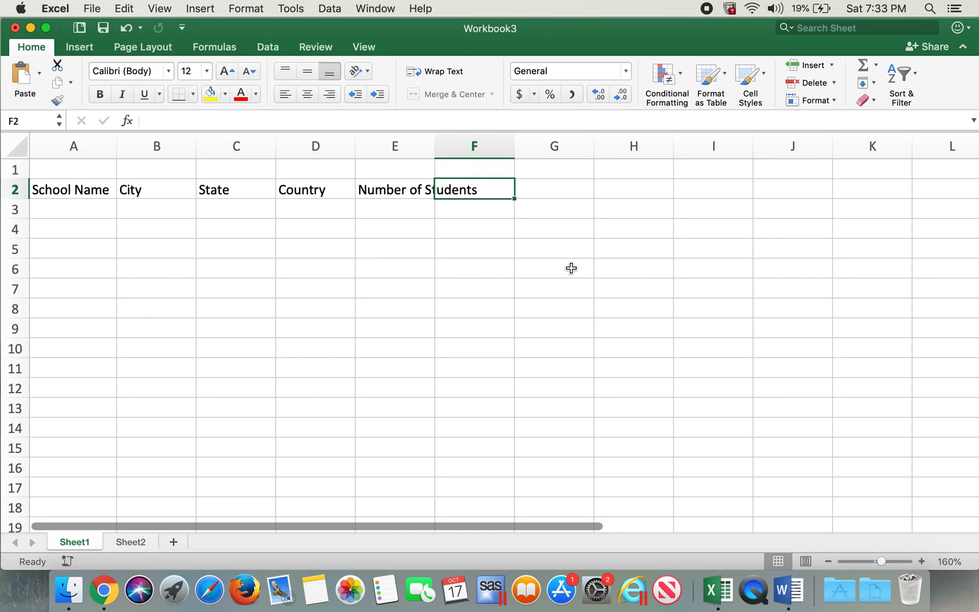
type("Classes")
left_click(549, 294)
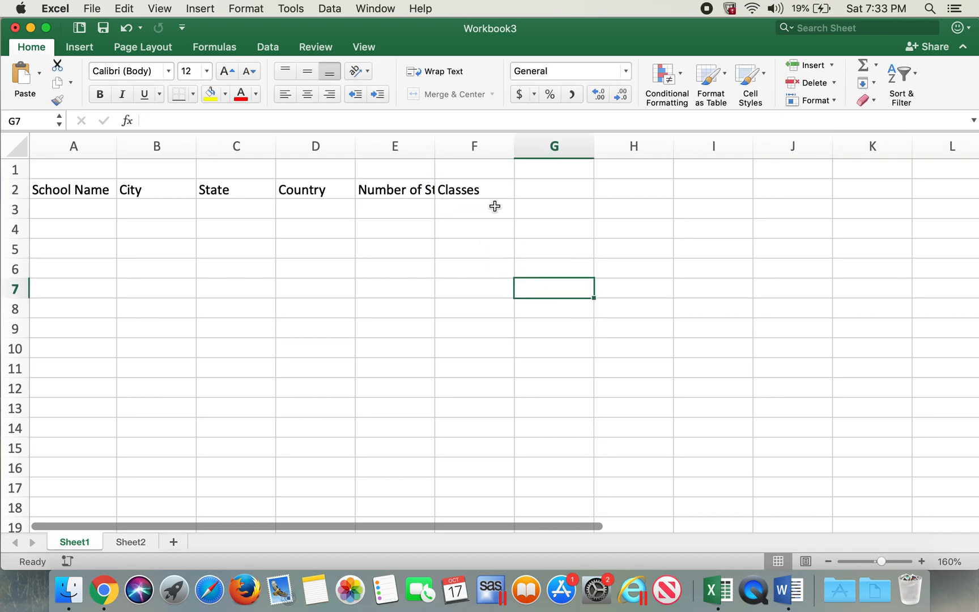
- Auto-fit the width of column E to the Number of Students header
left_click(383, 193)
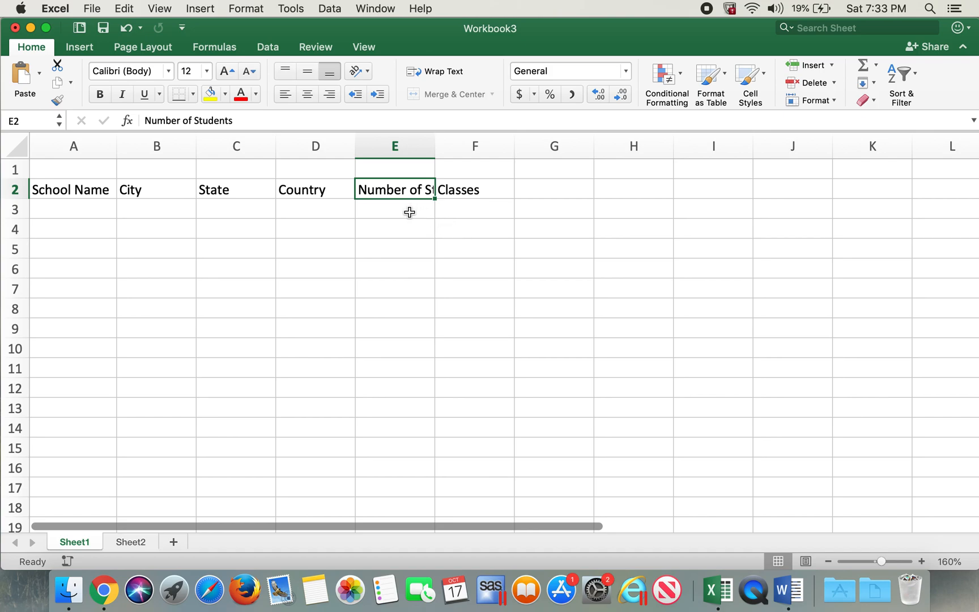
key("Down")
key("Down")
double_click(435, 139)
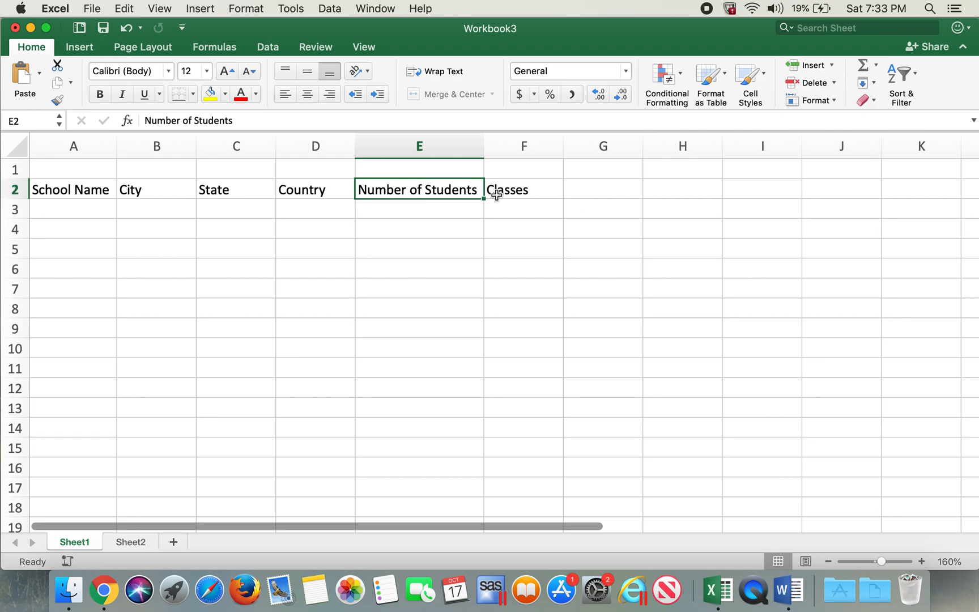
- Auto-fit the width of column B to the City header
left_click(163, 193)
left_click(211, 191)
left_click(295, 187)
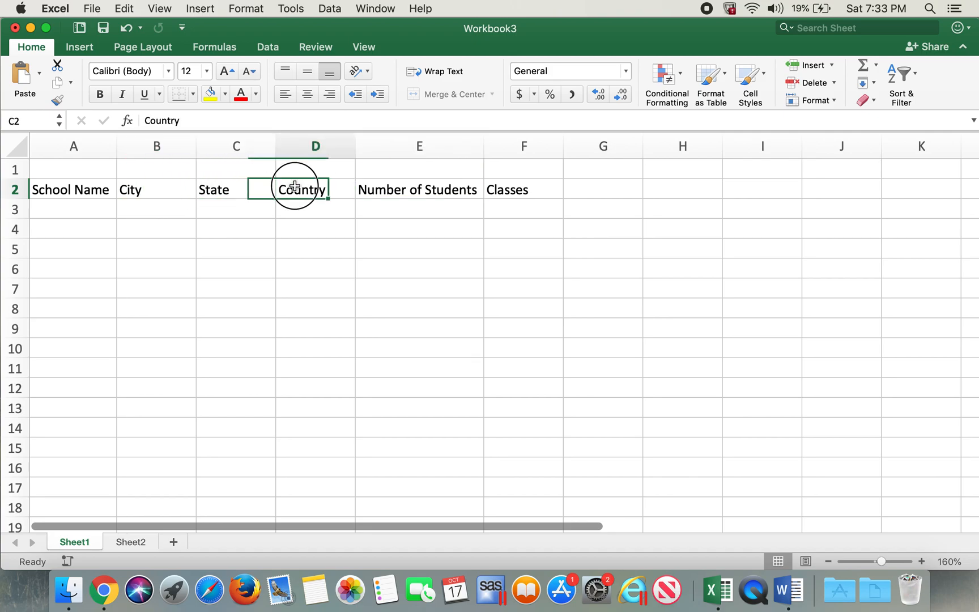
left_click(230, 210)
left_click(161, 185)
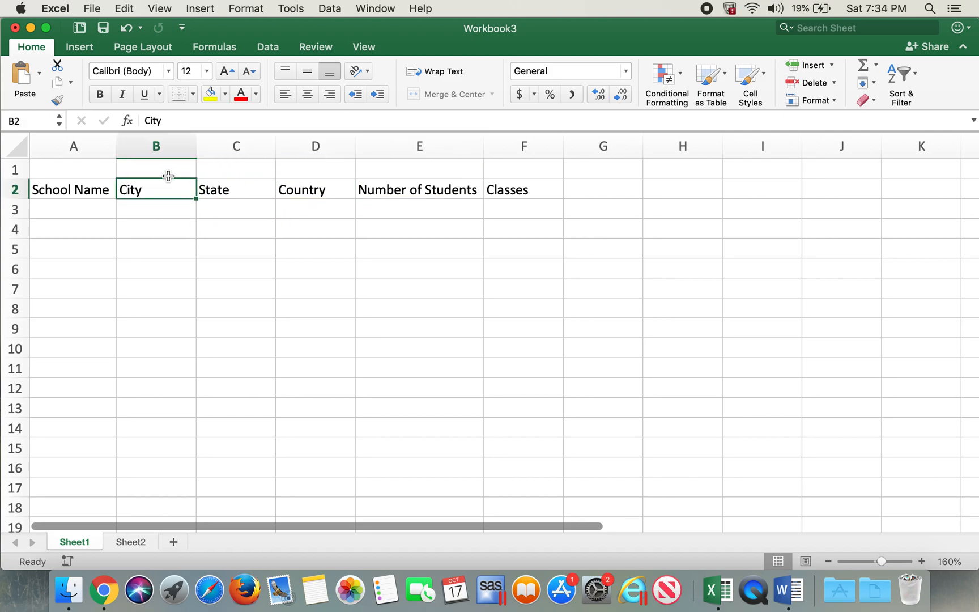
double_click(198, 147)
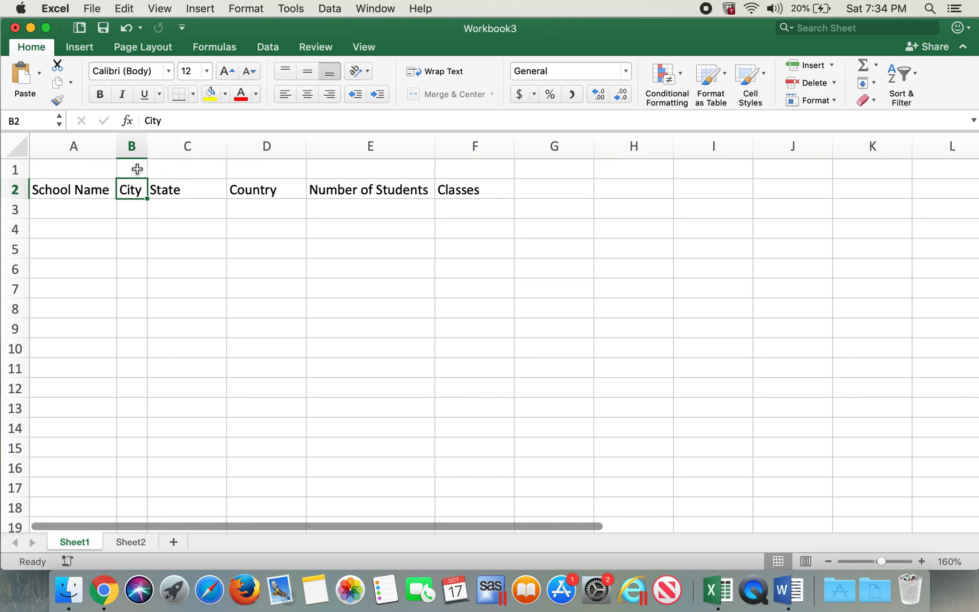
- Clear the contents of the header row across A2 to I2
left_click(90, 146)
left_click(175, 209)
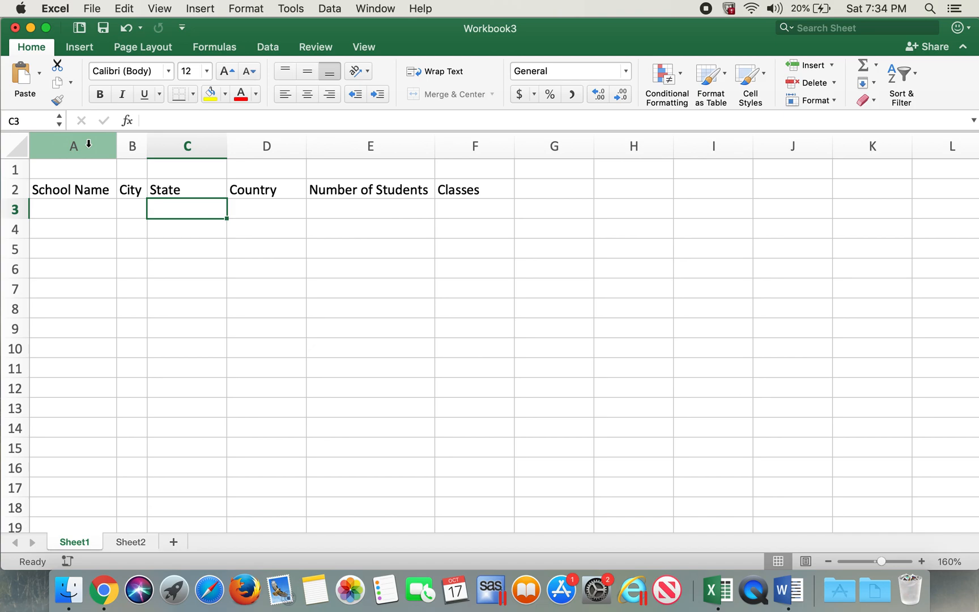
left_click(60, 192)
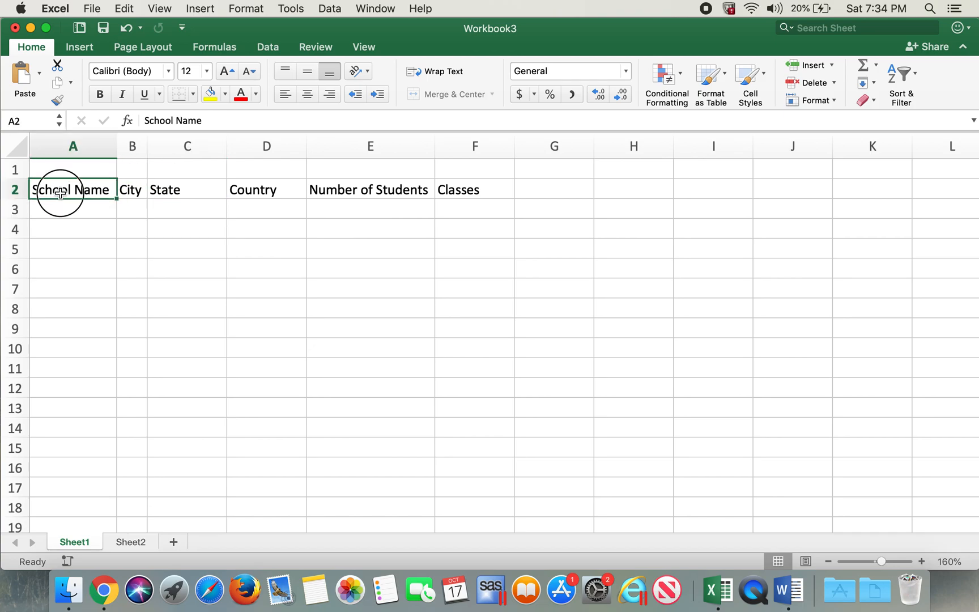
key("shift+Right")
key("shift+Right")
key("shift+Right")
key("shift+Right")
key("shift+Right")
key("shift+Right")
key("shift+Right")
key("shift+Right")
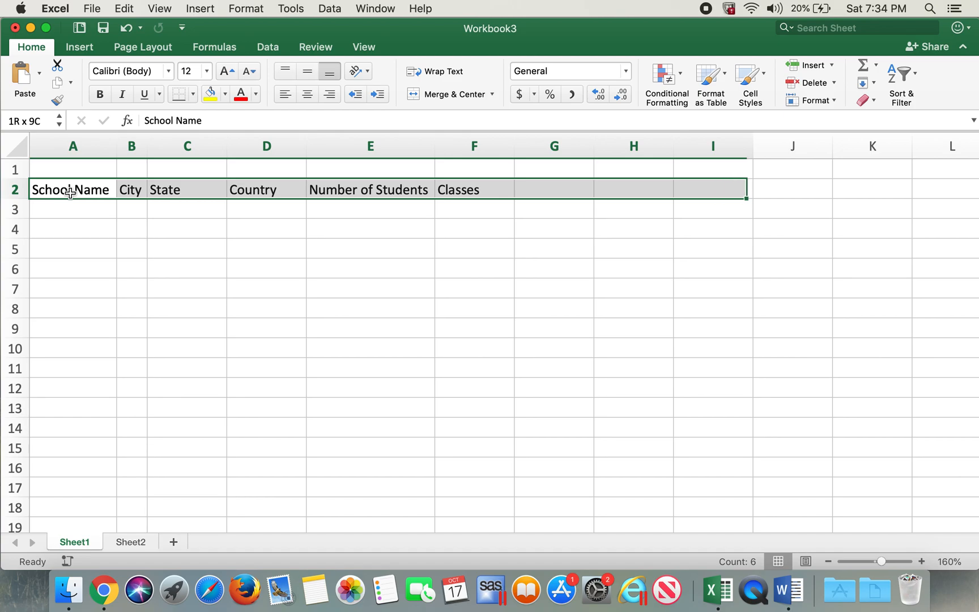
key("Delete")
- Widen column B until it is slightly wider than column A
left_click(271, 245)
left_click_drag(147, 137, 215, 137)
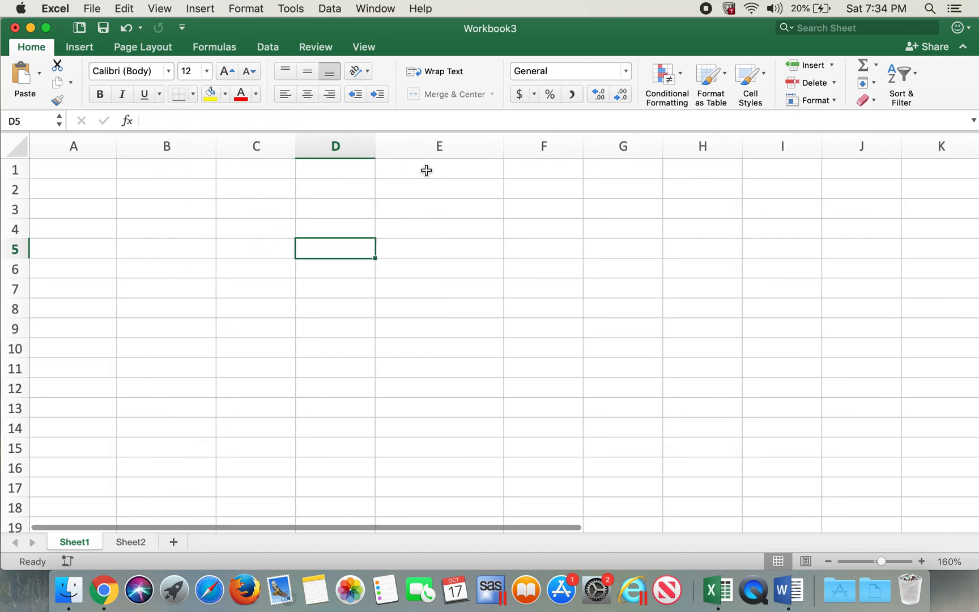
left_click(436, 228)
- Select the entire columns A, B, C, D, E and F one at a time
left_click(89, 138)
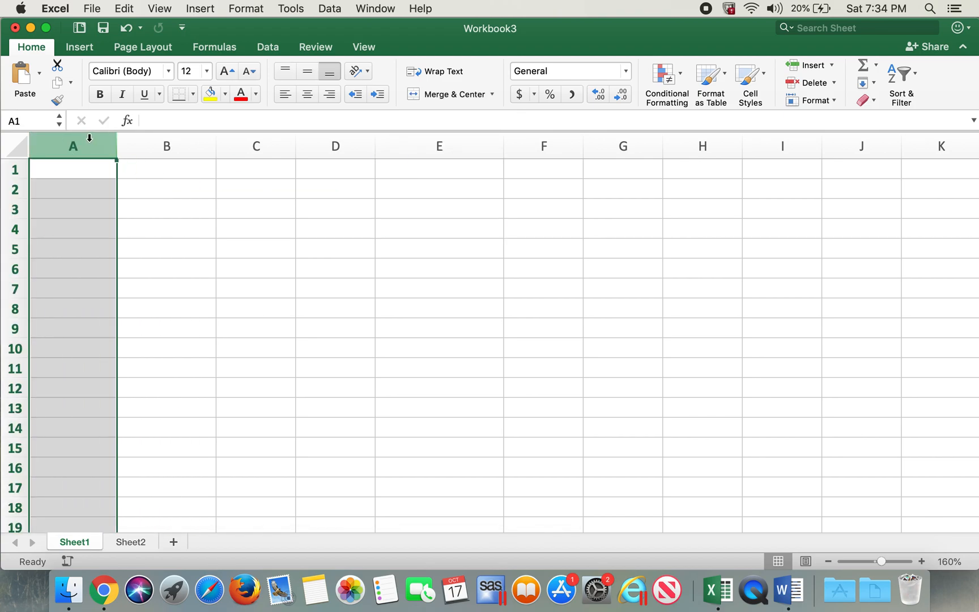
left_click(162, 142)
left_click(260, 140)
left_click(336, 138)
left_click(458, 141)
left_click(542, 145)
- Move the active cell along row 1 past column Z to AE1 and return to A1
key("Right")
key("Right")
key("Right")
key("Right")
key("Right")
key("Right")
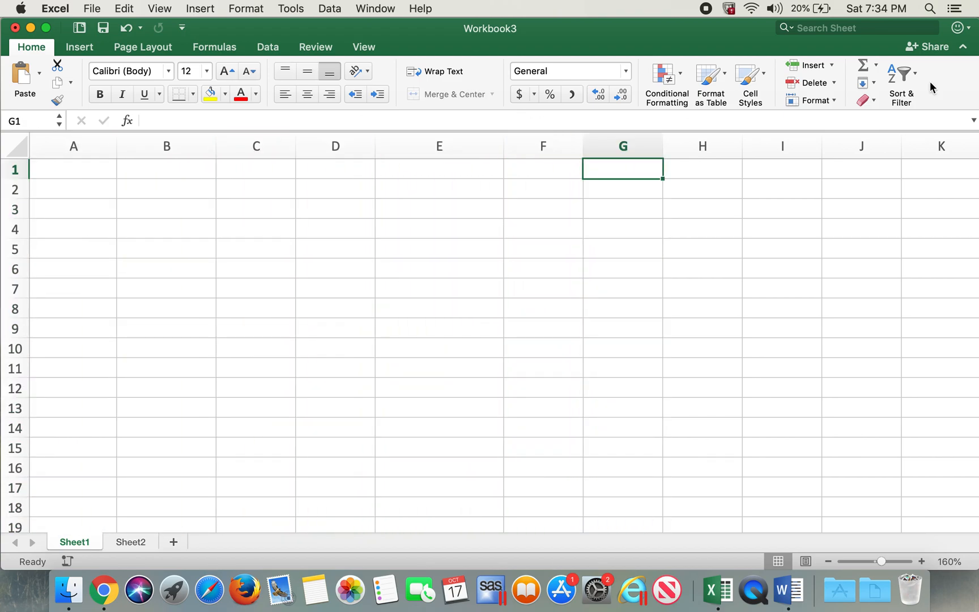
key("Right")
key("Right")
key("Right")
key("Right")
key("Right")
key("Right")
key("Right")
key("Right")
key("Right")
key("Right")
key("Right")
key("Right")
key("Right")
key("Right")
key("Right")
key("Right")
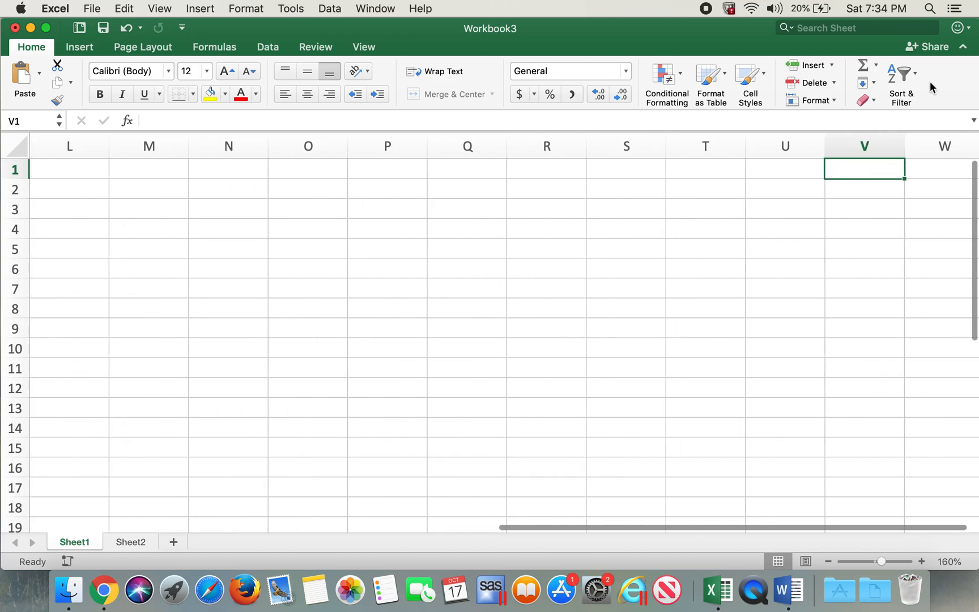
key("Right")
key("Right")
key("Right")
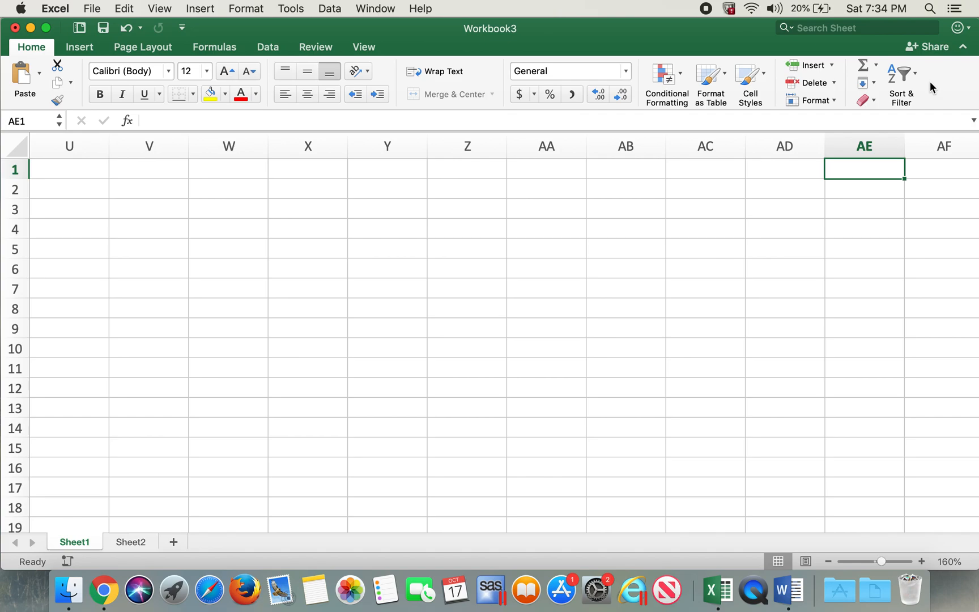
key("Home")
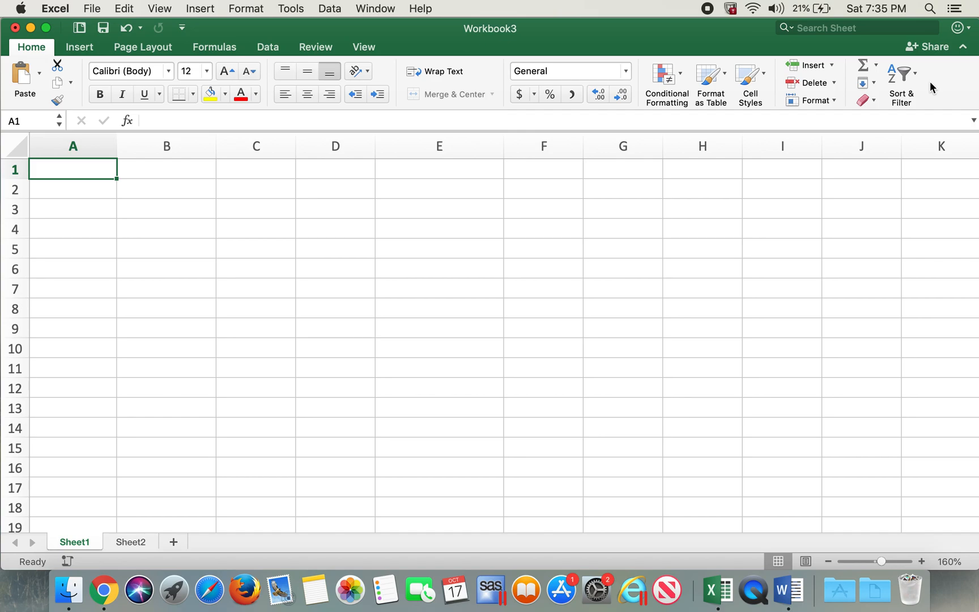
- Move the active cell along row 1 from A1 to F1 and back to A1
key("Right")
key("Right")
key("Right")
key("Right")
key("Right")
key("Left")
key("Left")
key("Left")
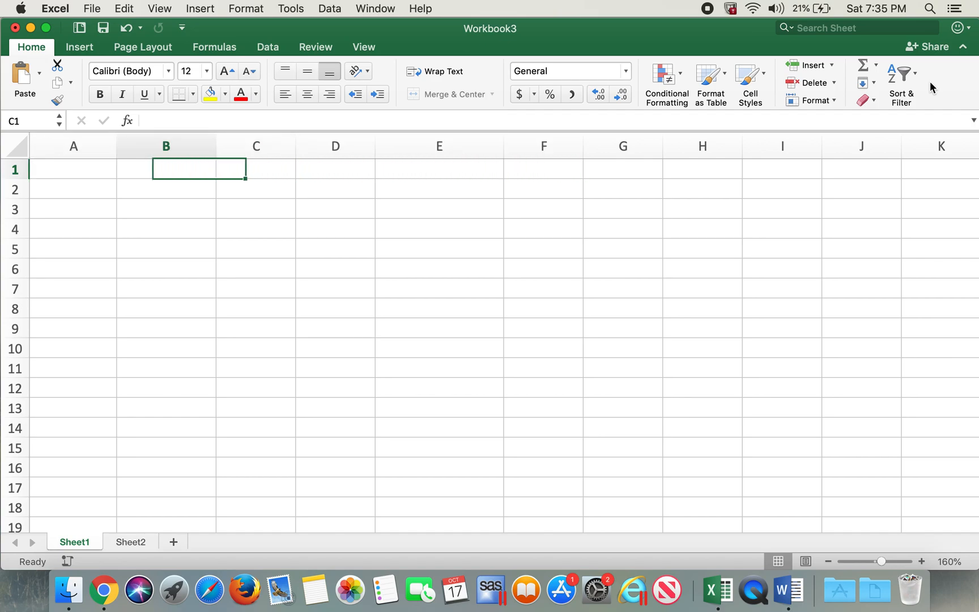
key("Left")
key("Left")
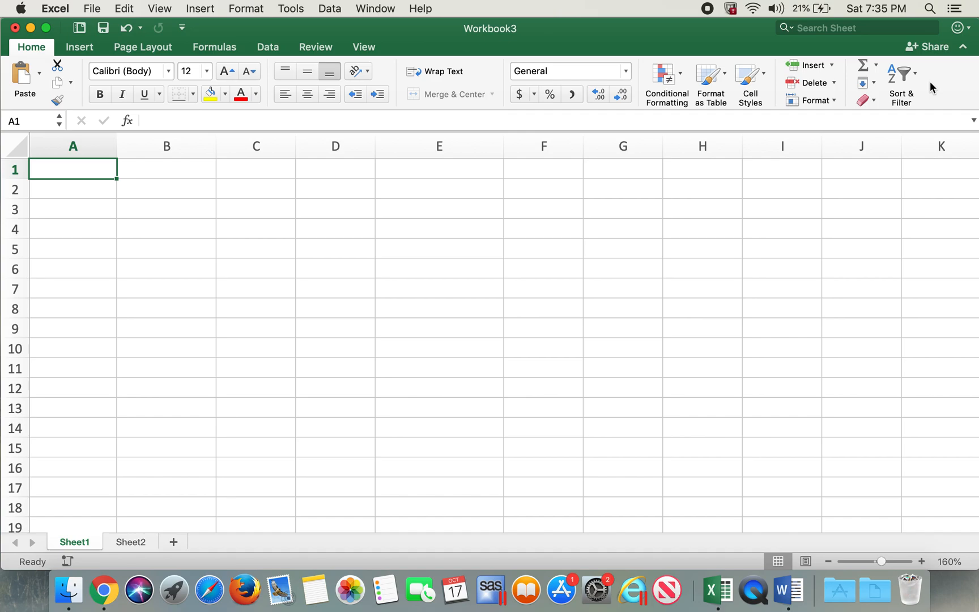
- Select a block of adjacent columns starting at column A, and a block of rows from 1 to 10
left_click_drag(97, 147, 663, 146)
left_click(380, 244)
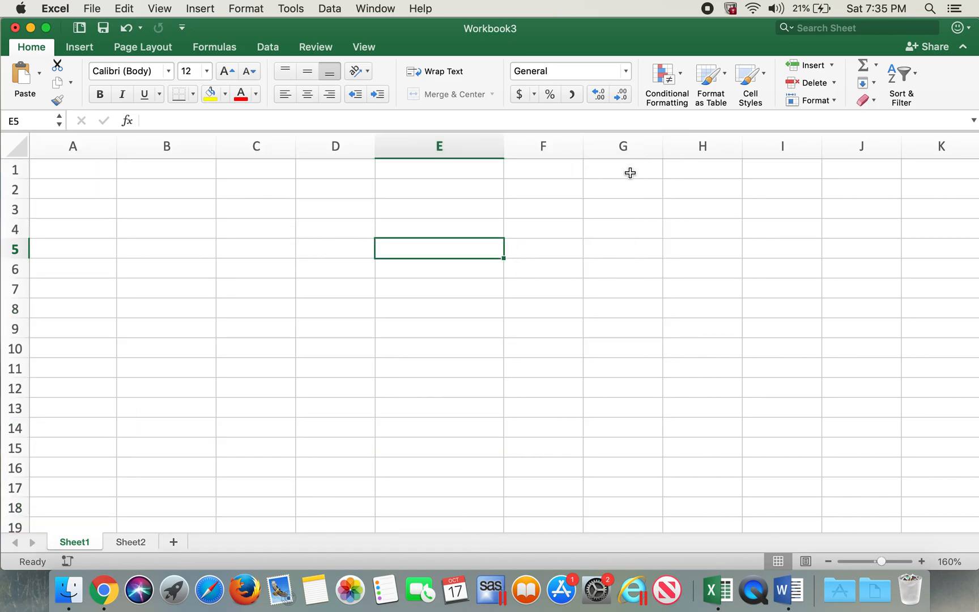
left_click_drag(10, 170, 21, 349)
left_click(121, 204)
- Select the entire rows 1, 2, 3, 5 and 9 one at a time
left_click(15, 170)
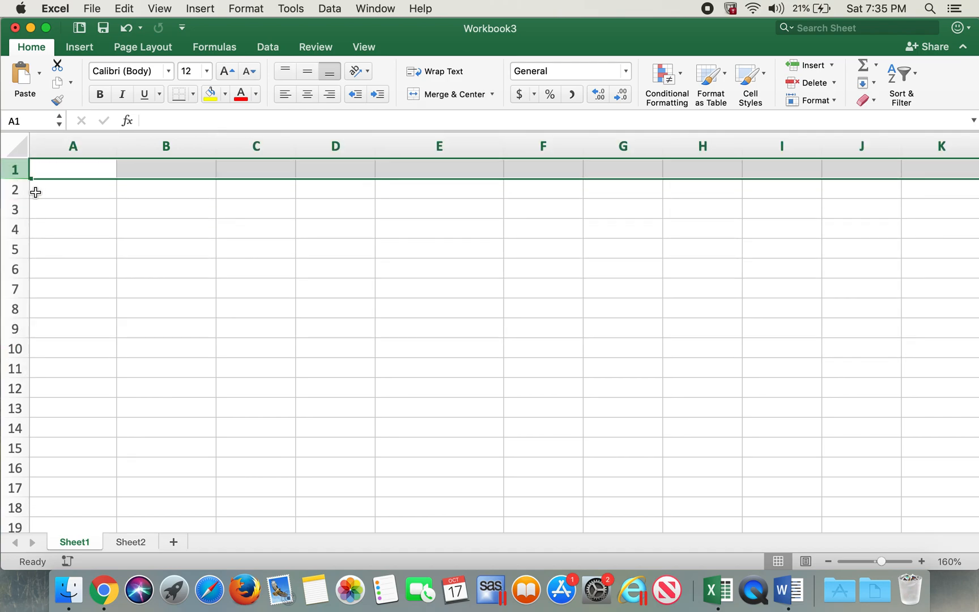
left_click(14, 189)
left_click(16, 208)
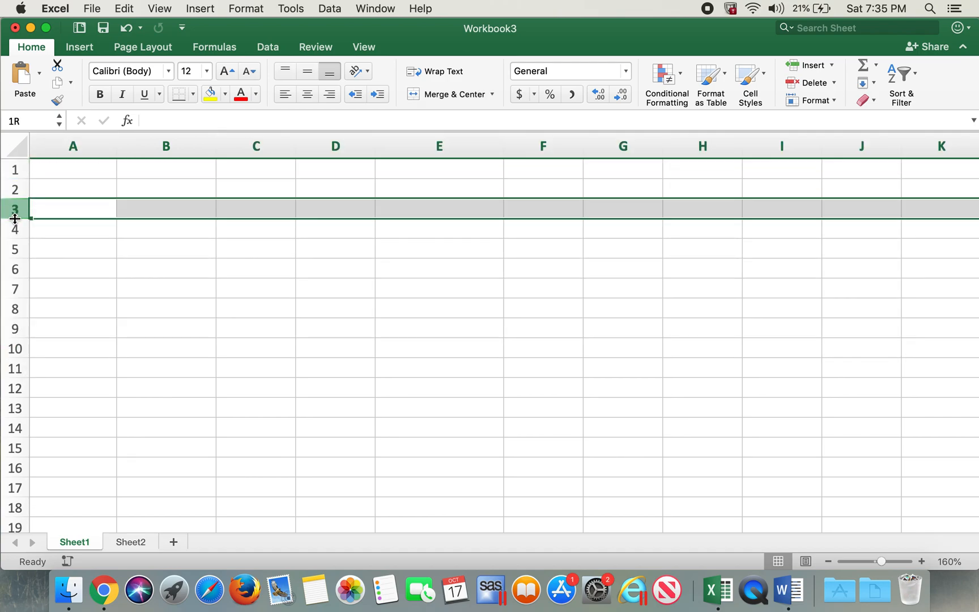
left_click(15, 249)
left_click(16, 329)
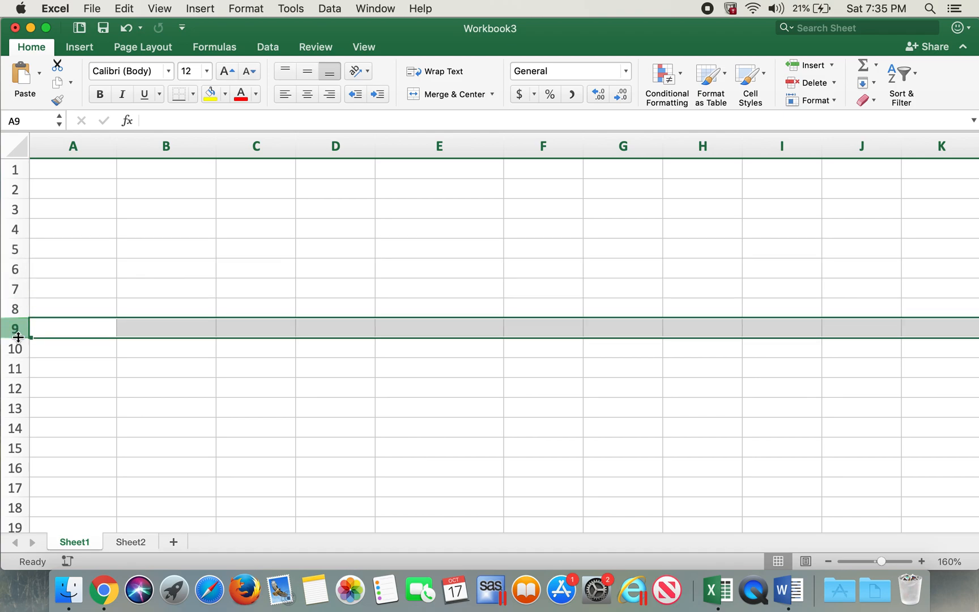
- Make A1 the active cell and examine its reference in the Name Box
left_click(237, 243)
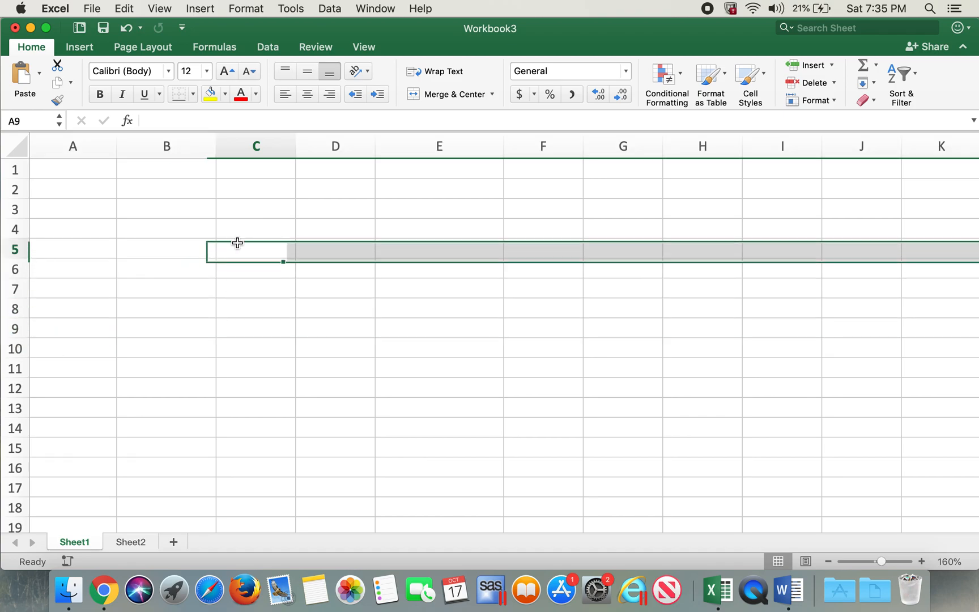
left_click(55, 164)
left_click(105, 195)
left_click(79, 169)
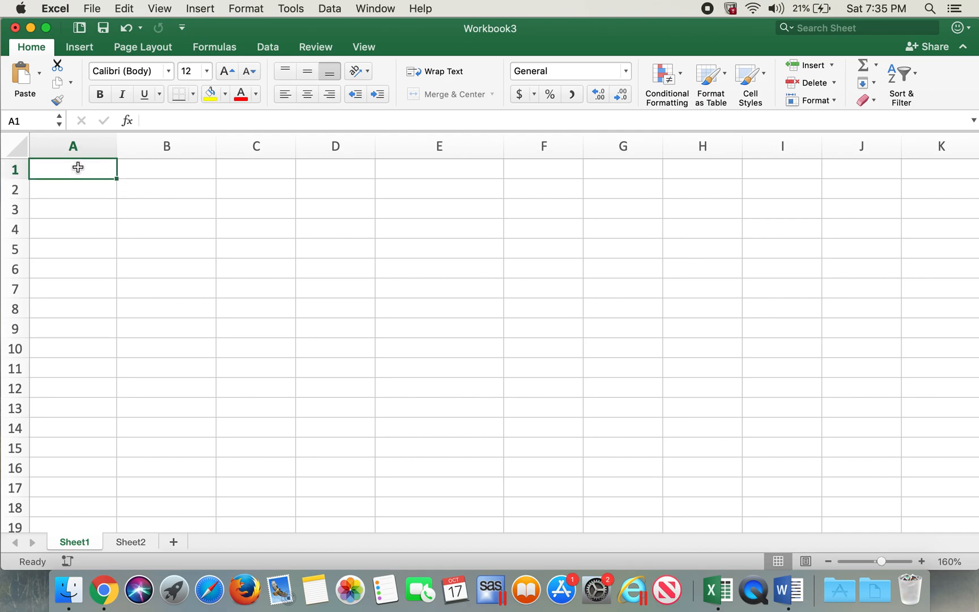
left_click(26, 120)
left_click(111, 223)
left_click(72, 184)
left_click(72, 166)
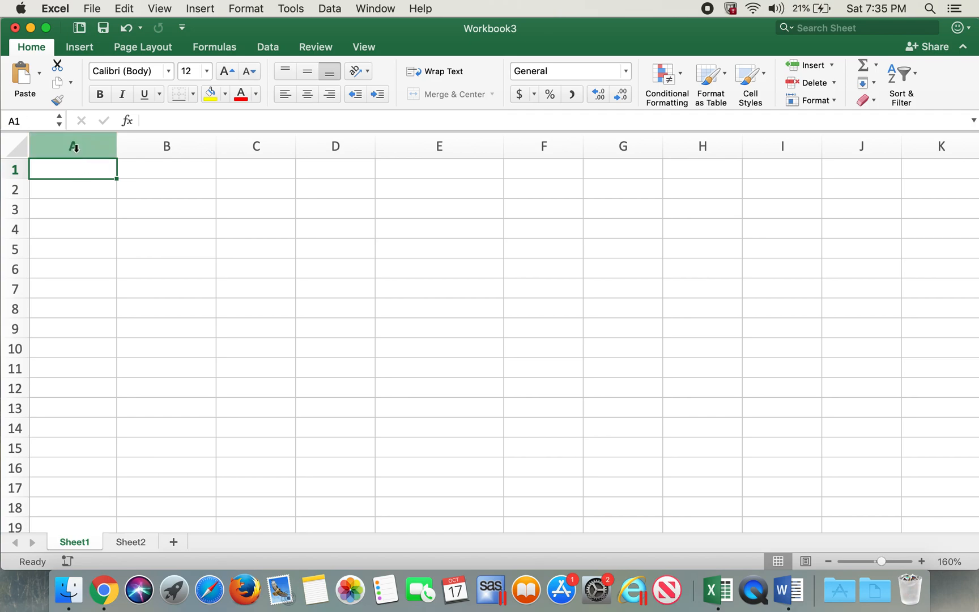
- Select the whole of column A, the whole of row 1, and the cell A1 where they meet
left_click(75, 148)
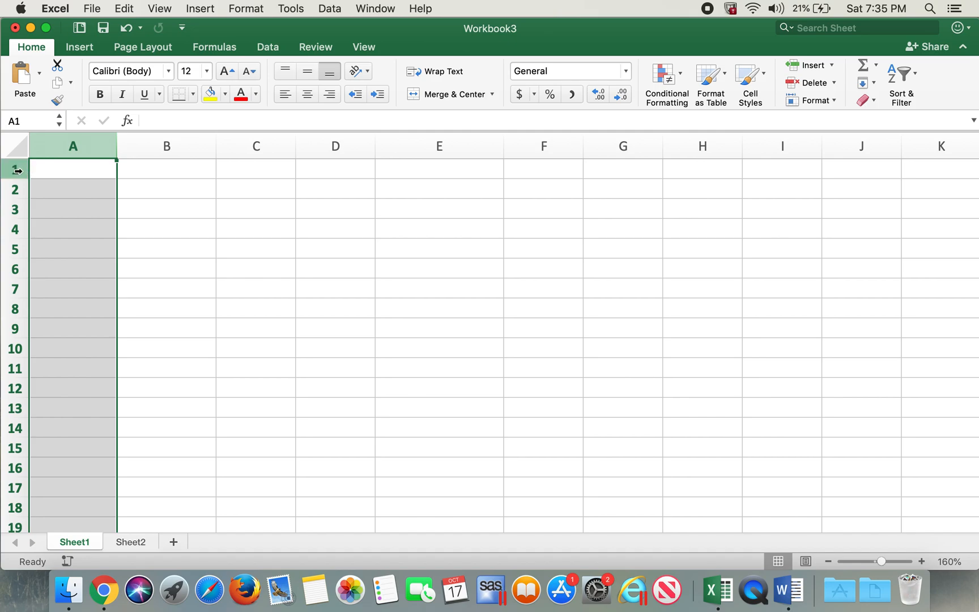
left_click(17, 170)
left_click(75, 168)
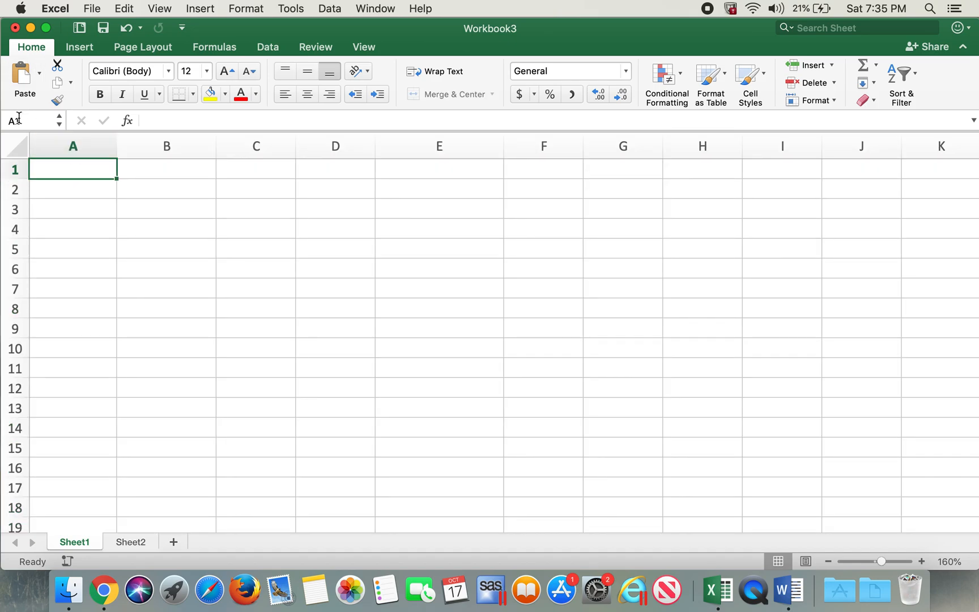
- Select cells B1, C1, D1 and E1 one at a time, checking the C1 reference in the Name Box
left_click(148, 170)
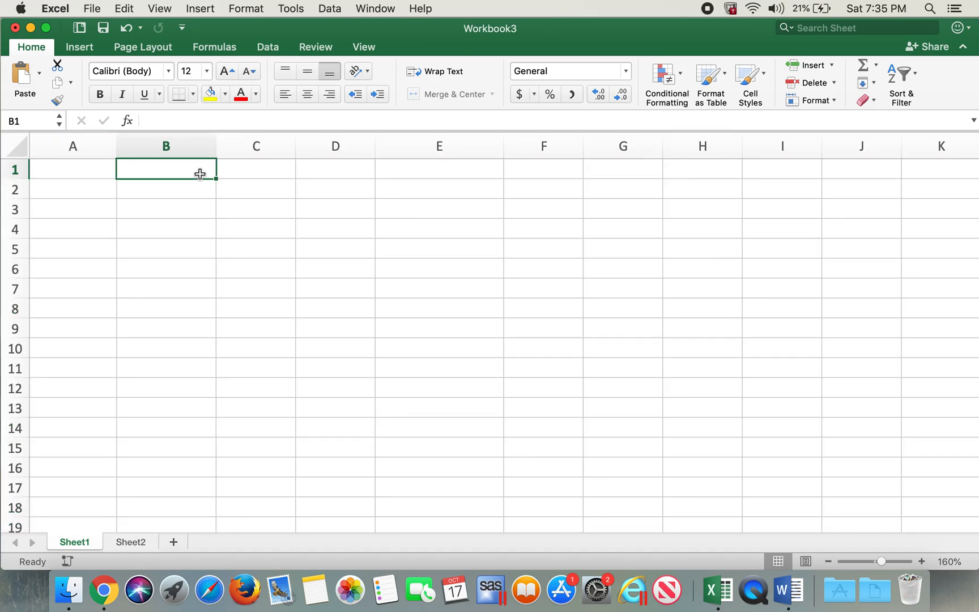
left_click(237, 170)
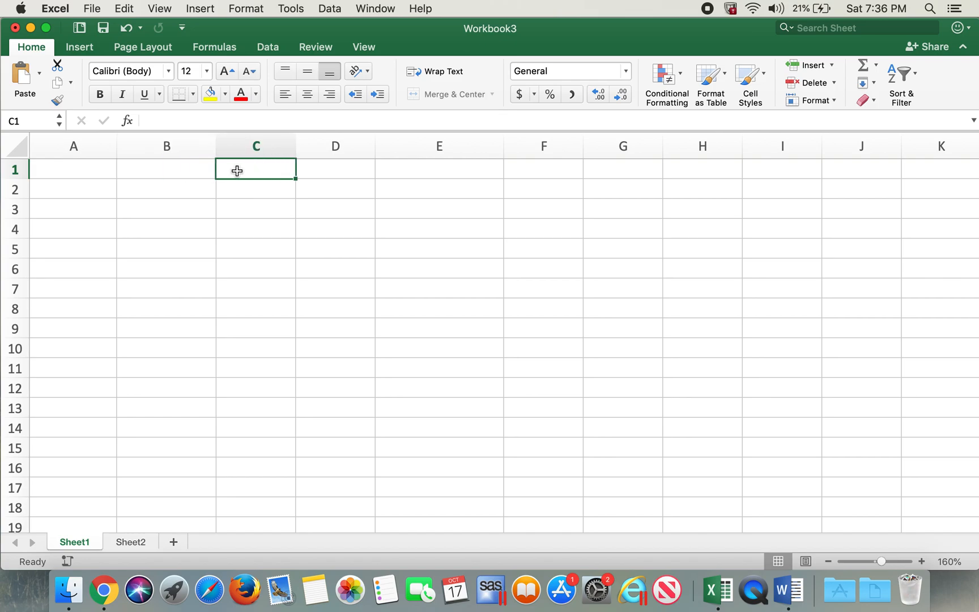
left_click(6, 119)
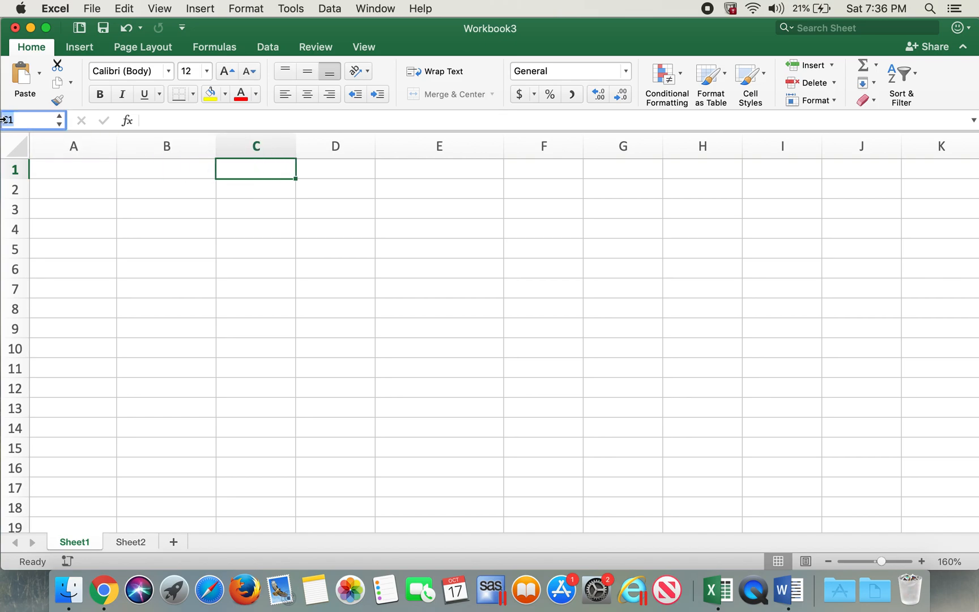
left_click(263, 183)
left_click(343, 175)
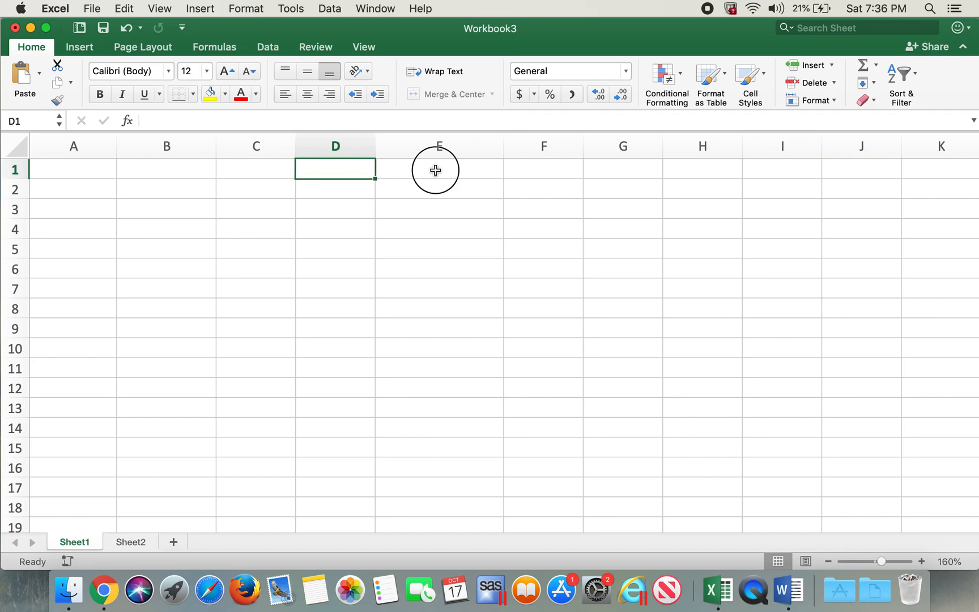
left_click(435, 171)
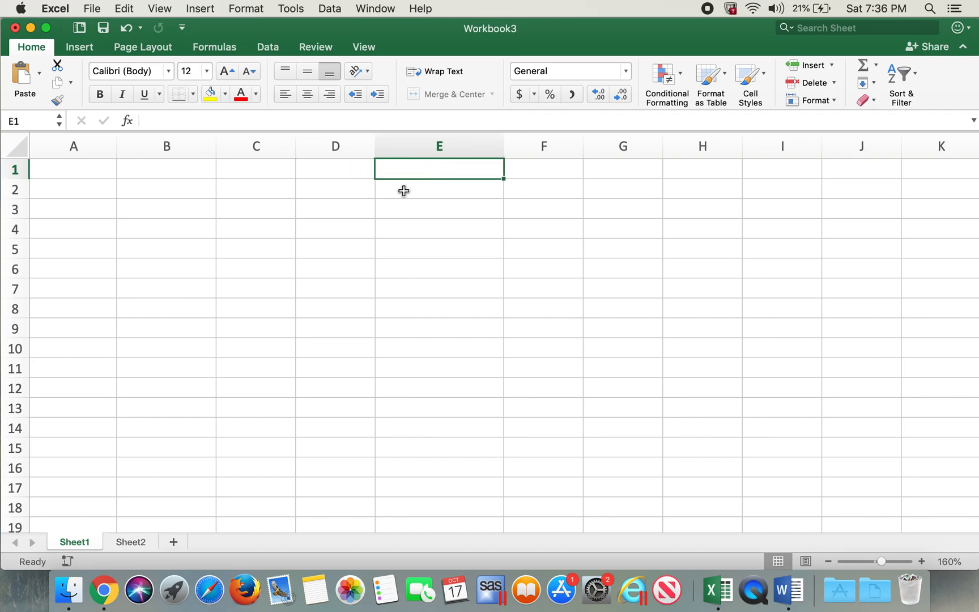
- Select cells A2 through A5 one at a time, followed by B5 and D5
left_click(90, 192)
left_click(84, 207)
left_click(84, 230)
left_click(83, 245)
left_click(140, 255)
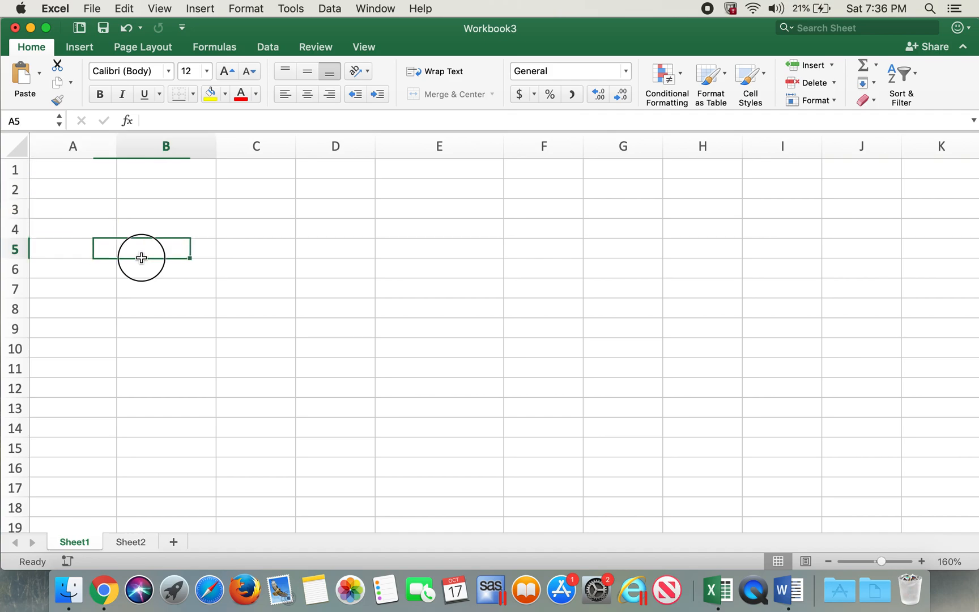
left_click(354, 243)
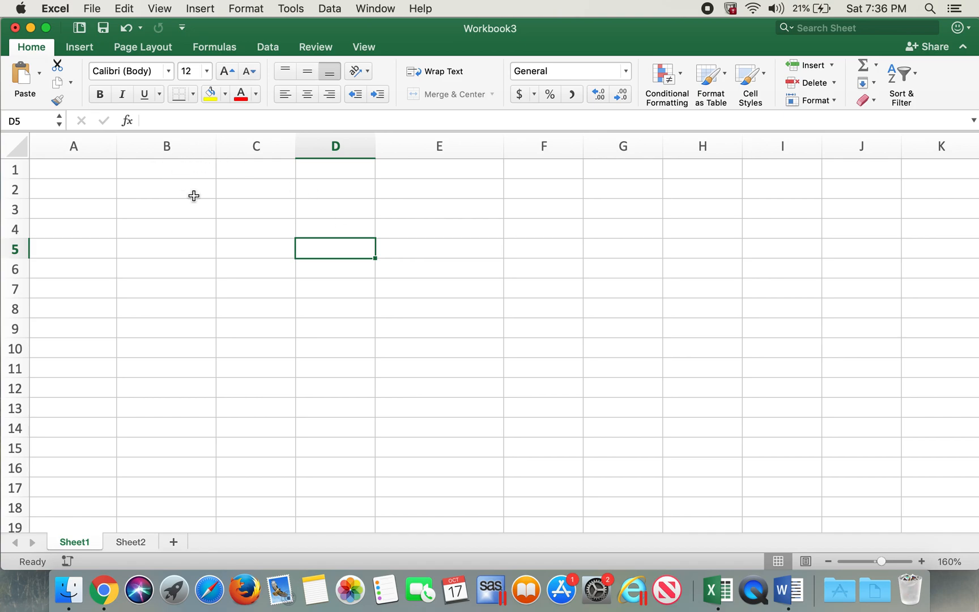
- Select cell B3 and cell A1, and extend the selection from A1 to the range A1:F1
left_click(206, 212)
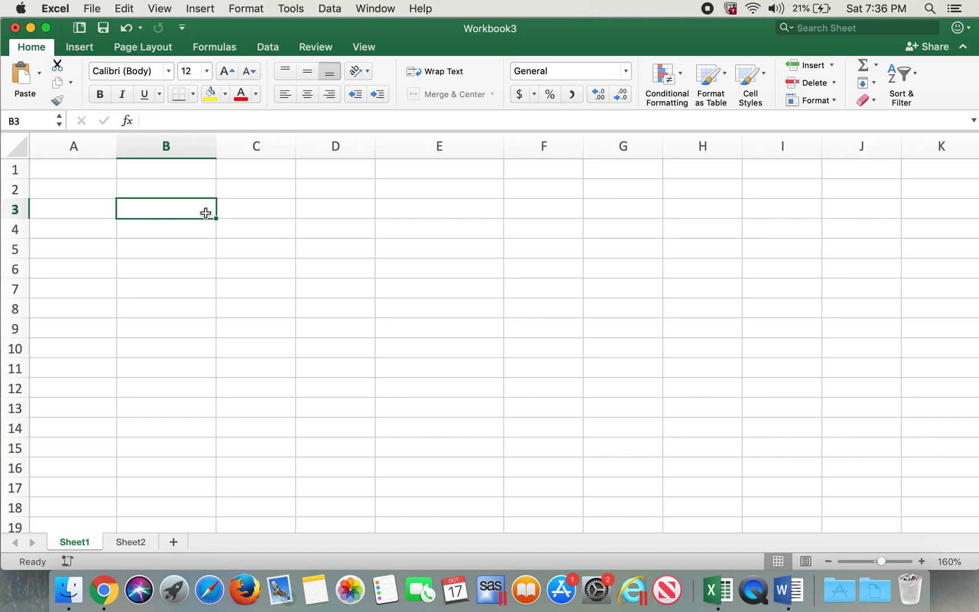
left_click(80, 166)
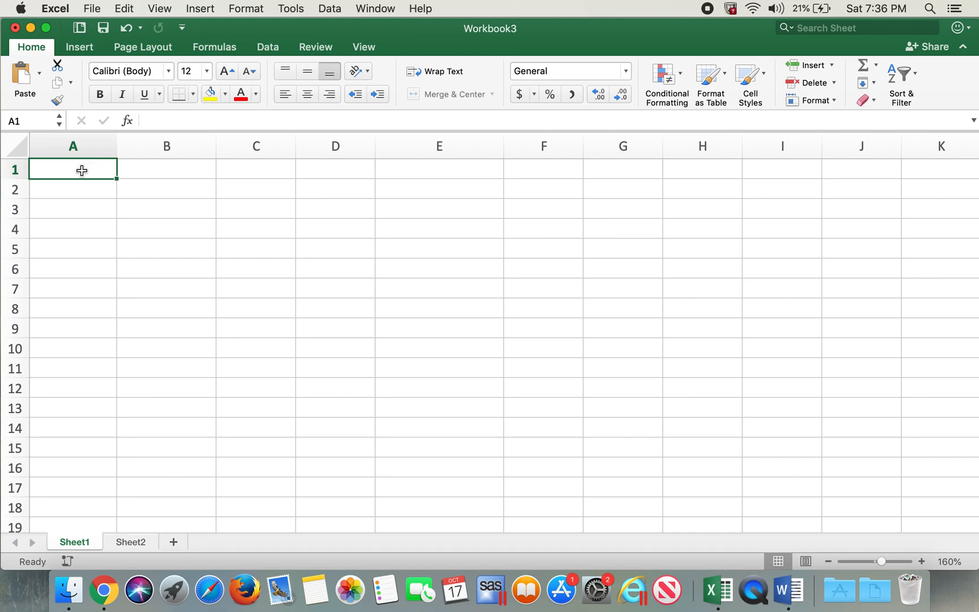
left_click_drag(61, 173, 507, 169)
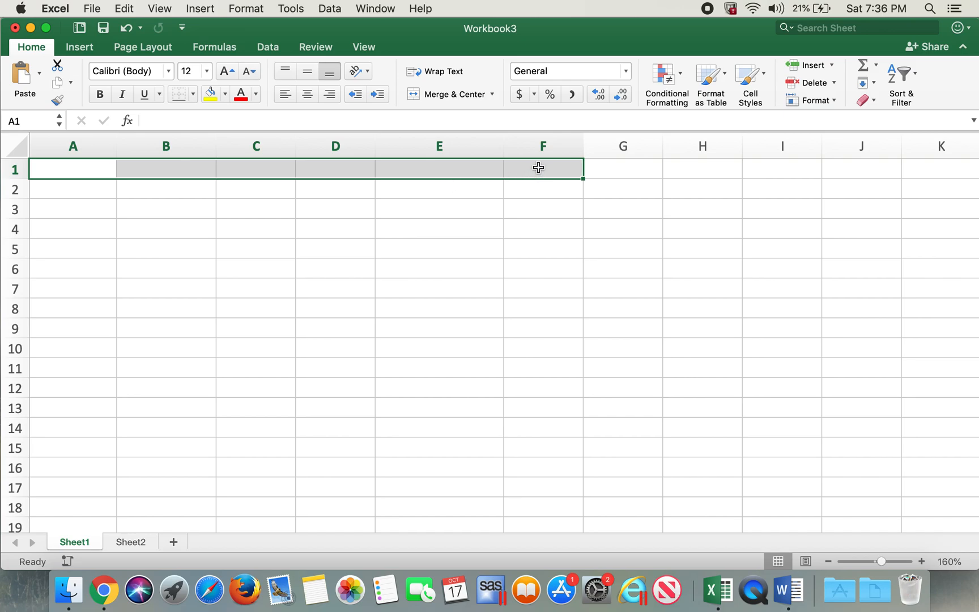
- Enter the range reference =A1:F1 in cell C5
left_click(254, 247)
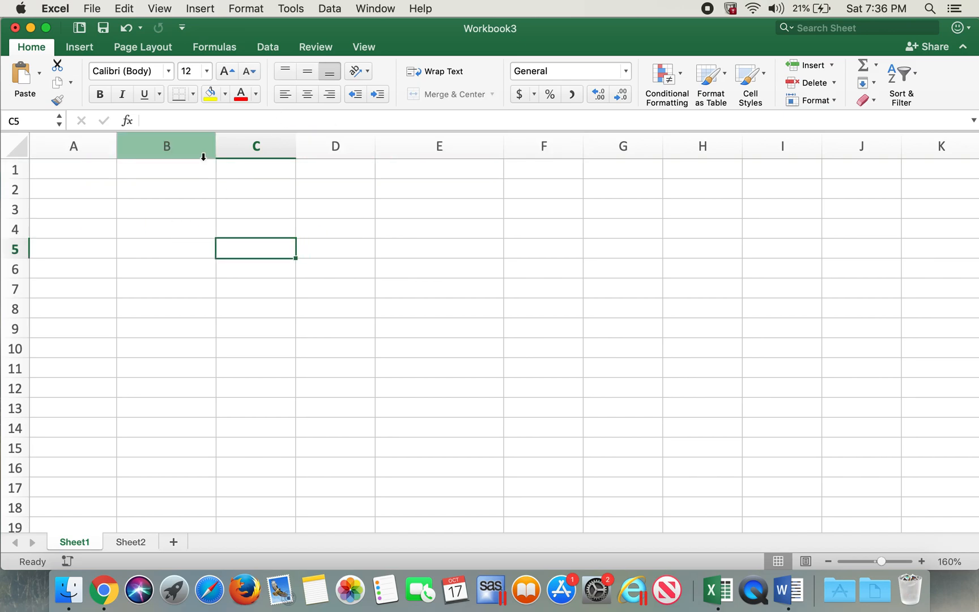
left_click(166, 119)
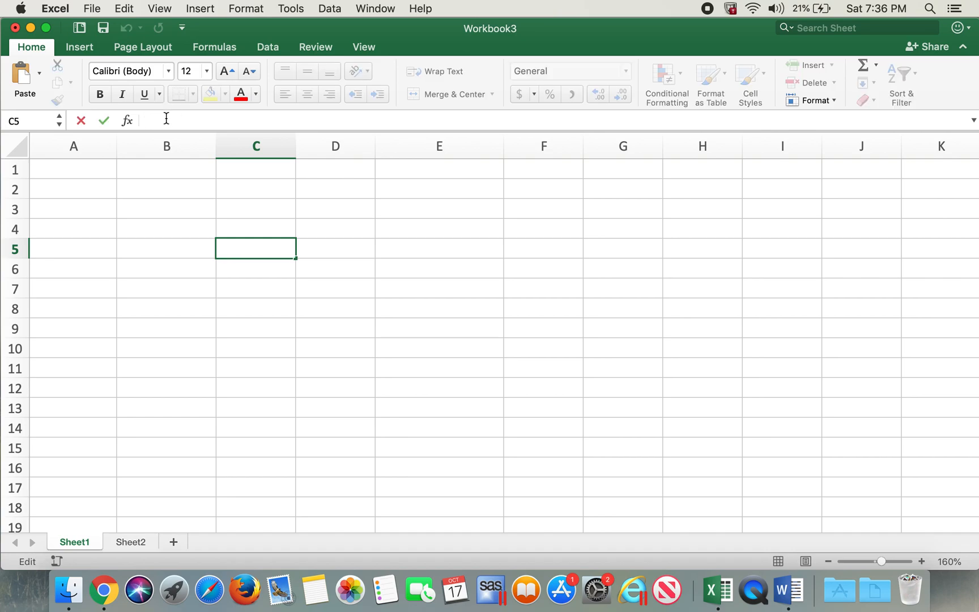
type("=A")
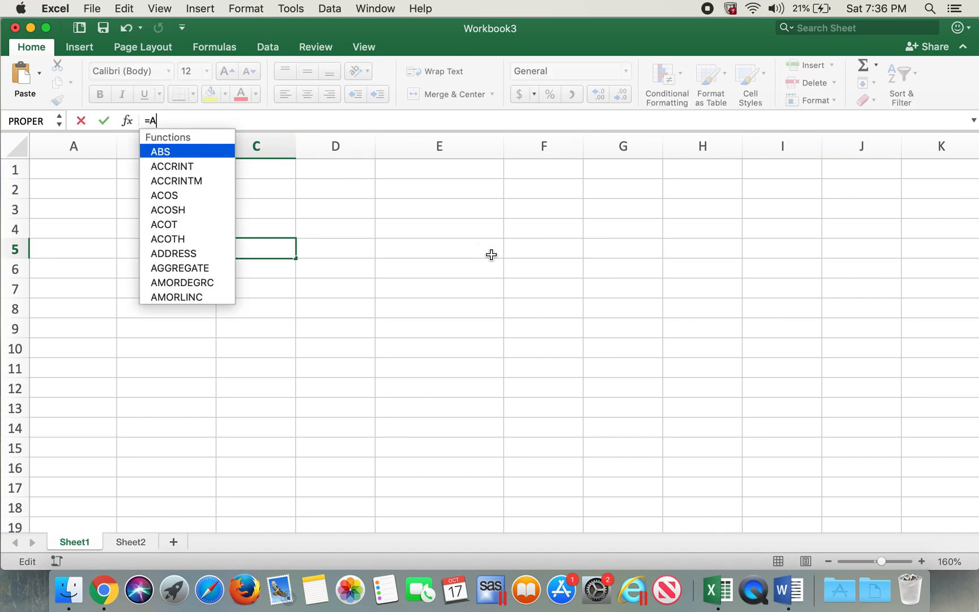
type("1")
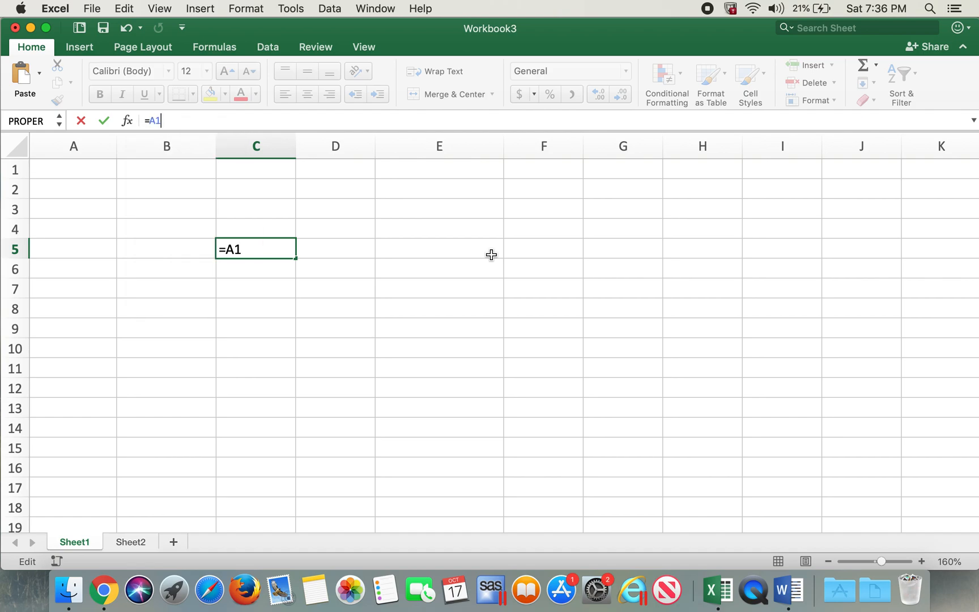
type(":F")
type("1")
key("Return")
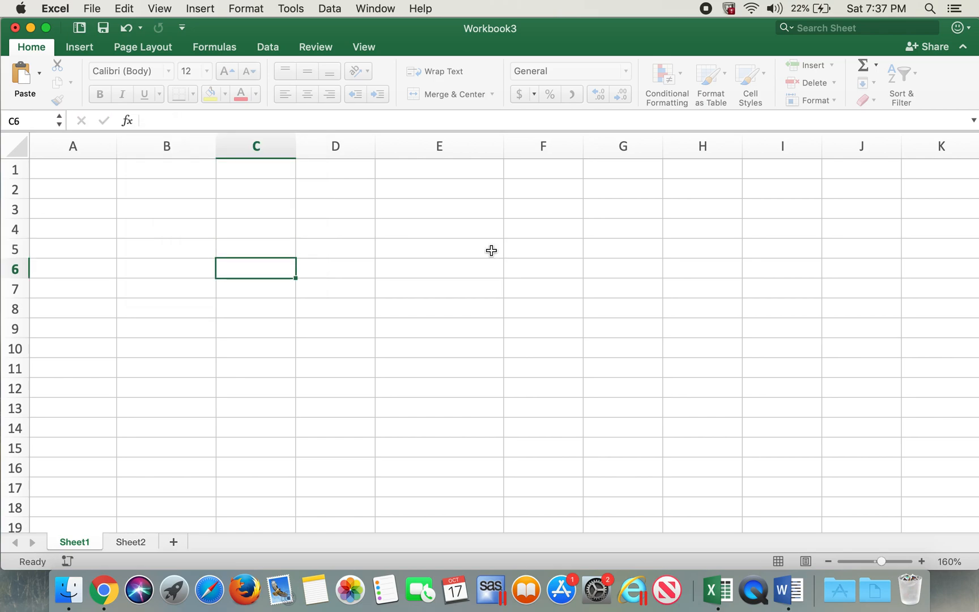
- Enter the text A1:F1 in cell A1 and clear it again
left_click(182, 120)
left_click(39, 168)
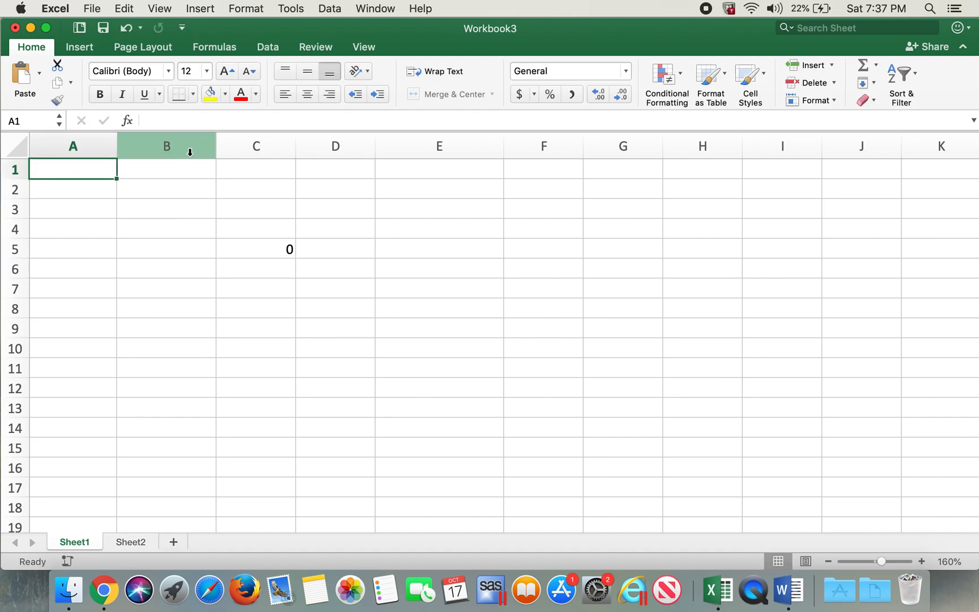
left_click(200, 121)
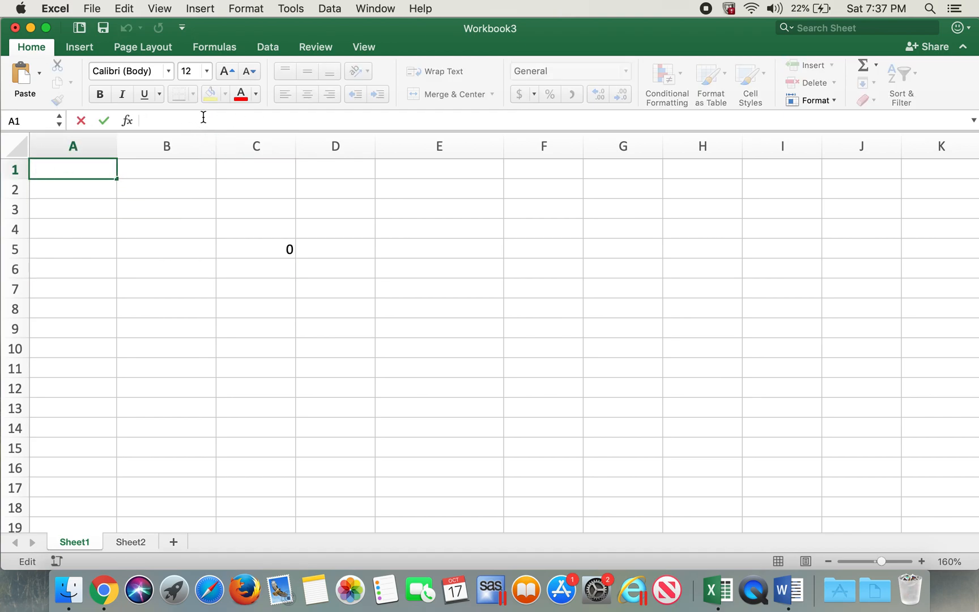
type("A1:F1")
key("Return")
left_click(95, 167)
- Move the active cell around C5 and select the ranges C4:C6 and C5:D5
left_click(262, 251)
left_click(287, 186)
left_click(273, 251)
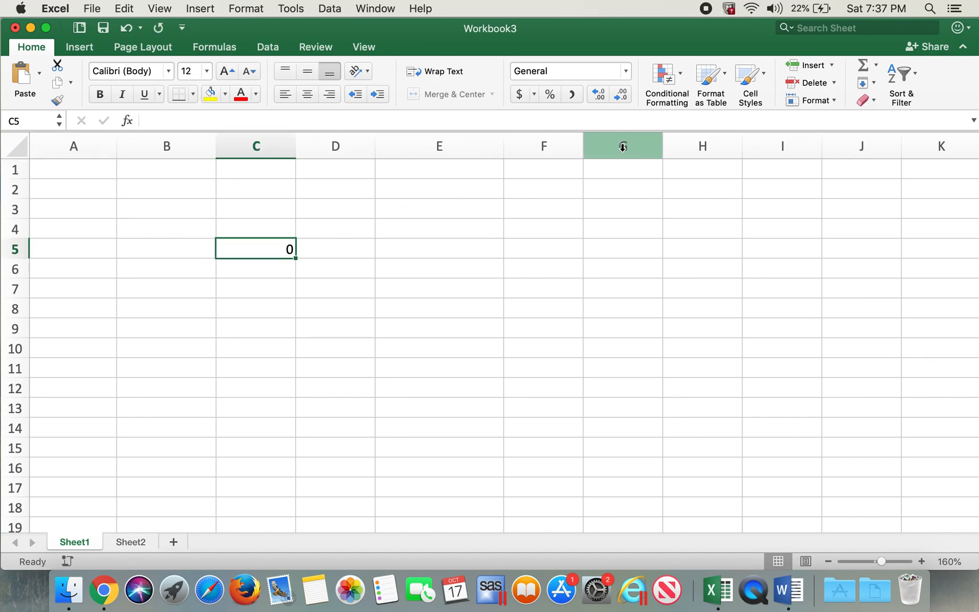
left_click(380, 249)
left_click(277, 250)
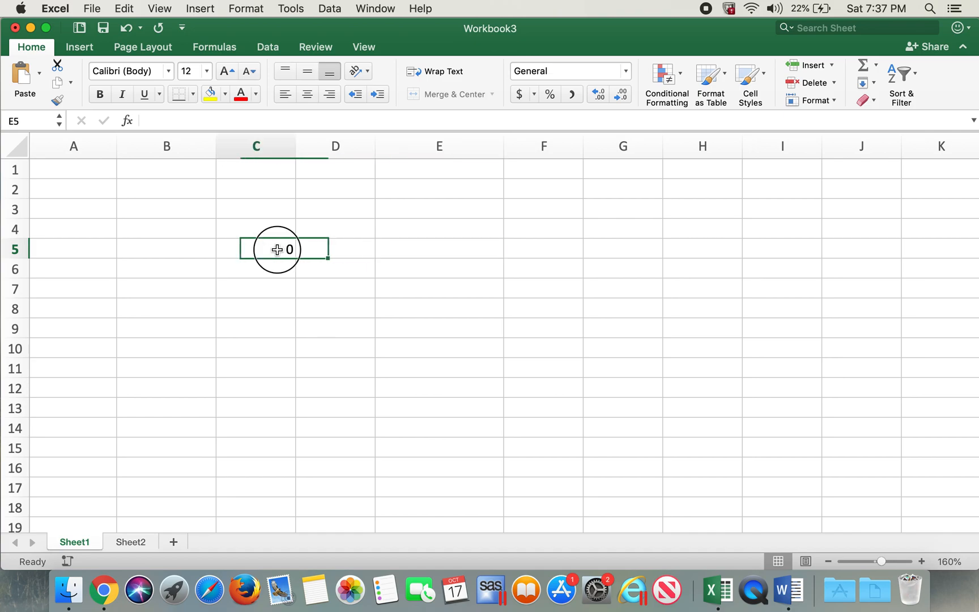
key("Right")
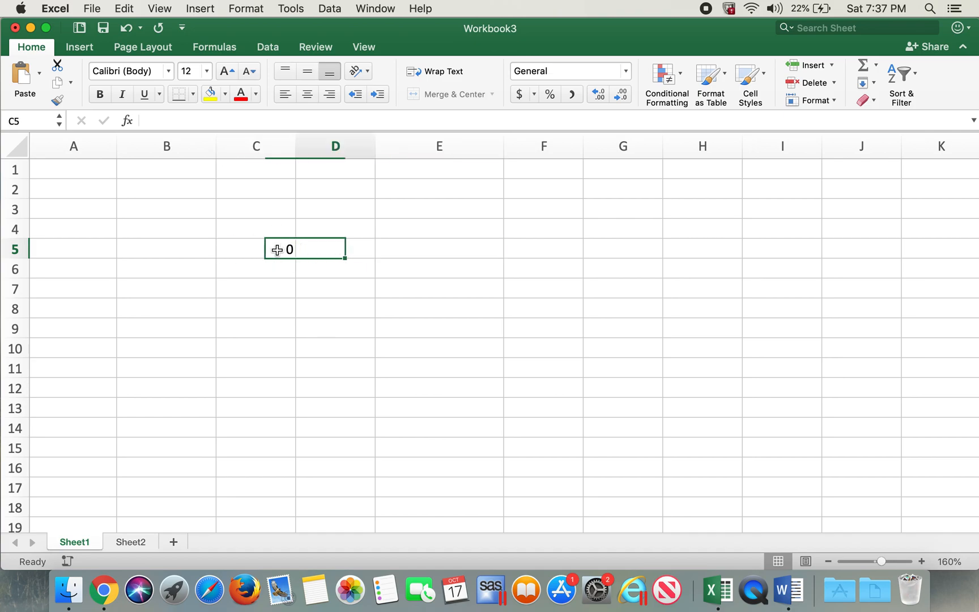
left_click_drag(264, 236, 267, 268)
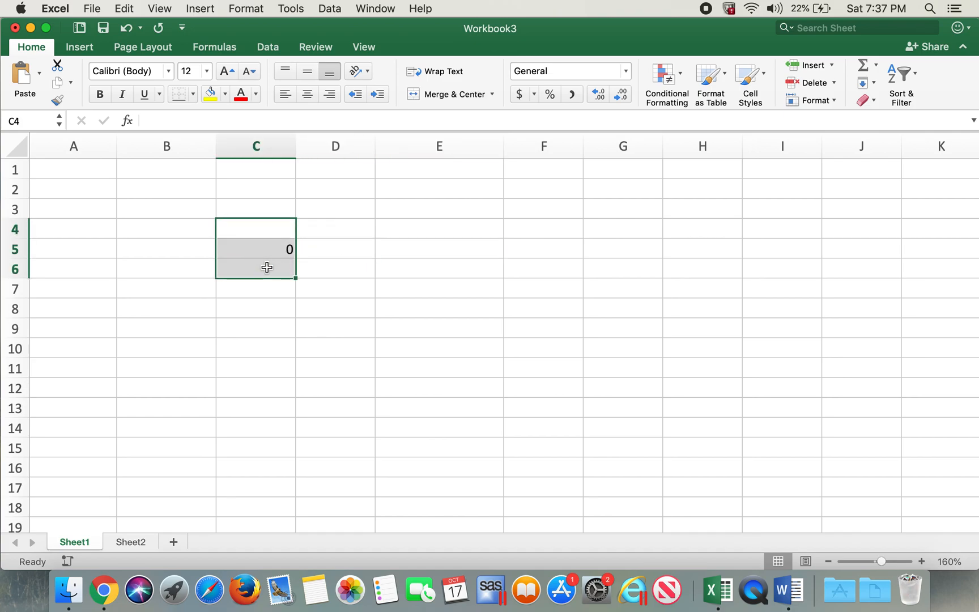
left_click(247, 280)
left_click(262, 245)
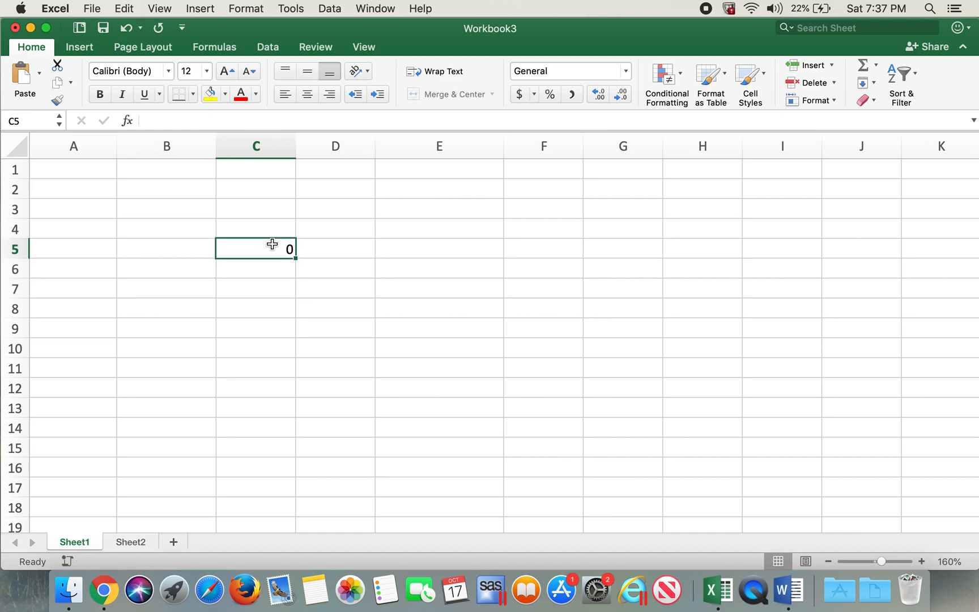
key("Right")
left_click_drag(271, 245, 321, 250)
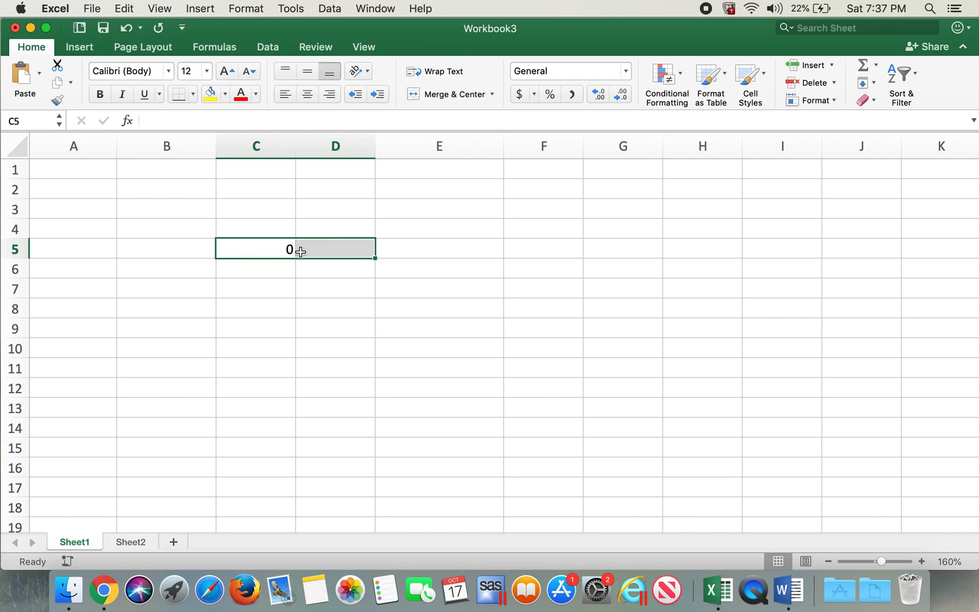
- Clear the range formula from cell C5
left_click(266, 273)
left_click(267, 252)
mouse_move(266, 250)
left_mouse_down()
mouse_move(259, 247)
mouse_move(269, 284)
mouse_move(272, 254)
left_mouse_up()
double_click(272, 248)
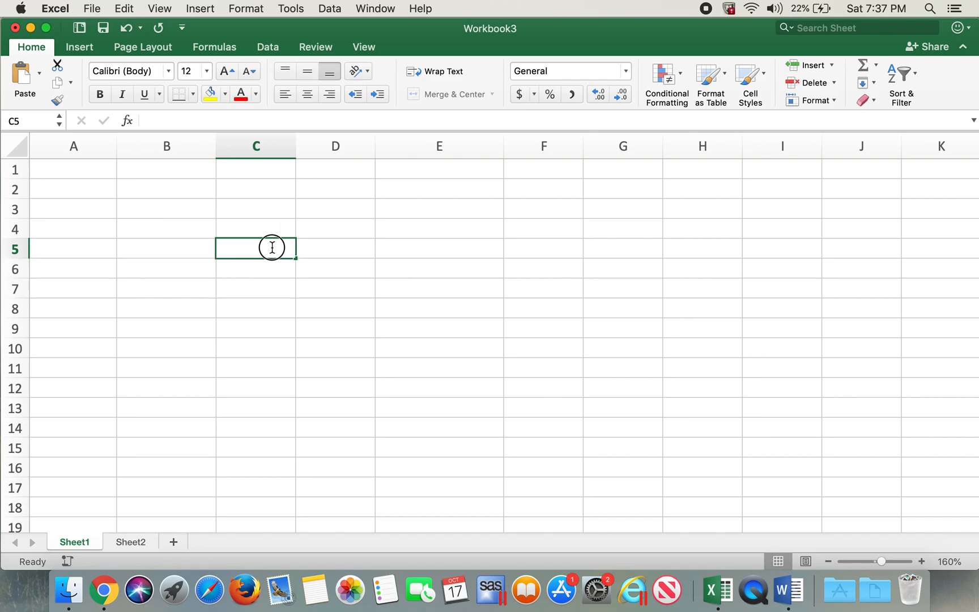
- Delete the A1:F1 text from cell A1
left_click(139, 245)
left_click(75, 169)
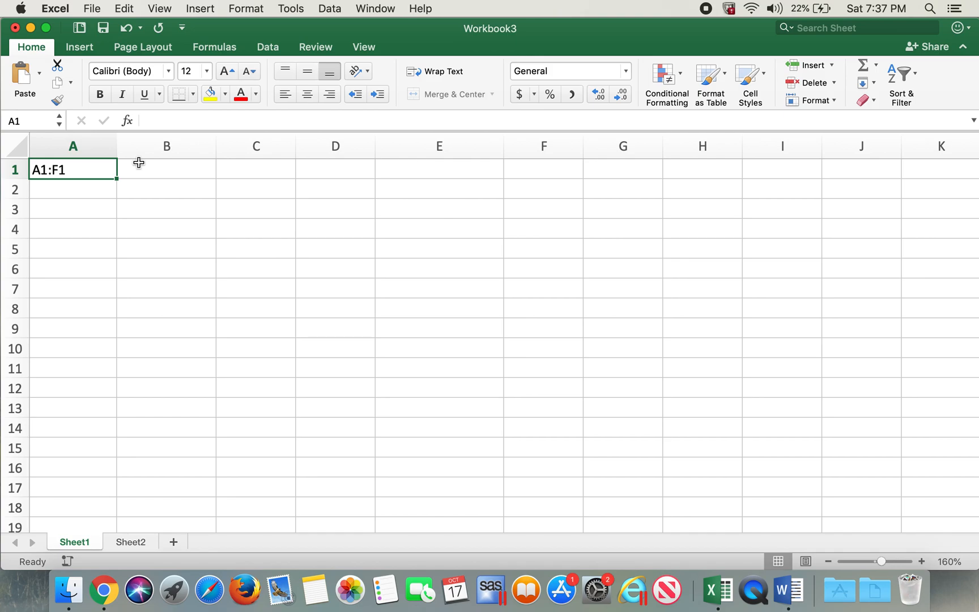
left_click(86, 211)
left_click(78, 172)
key("Return")
left_click(77, 170)
key("Delete")
- Select the row range A1:F1, and deselect it by selecting cell E4
left_click(97, 206)
left_click(77, 170)
left_click_drag(81, 169, 531, 166)
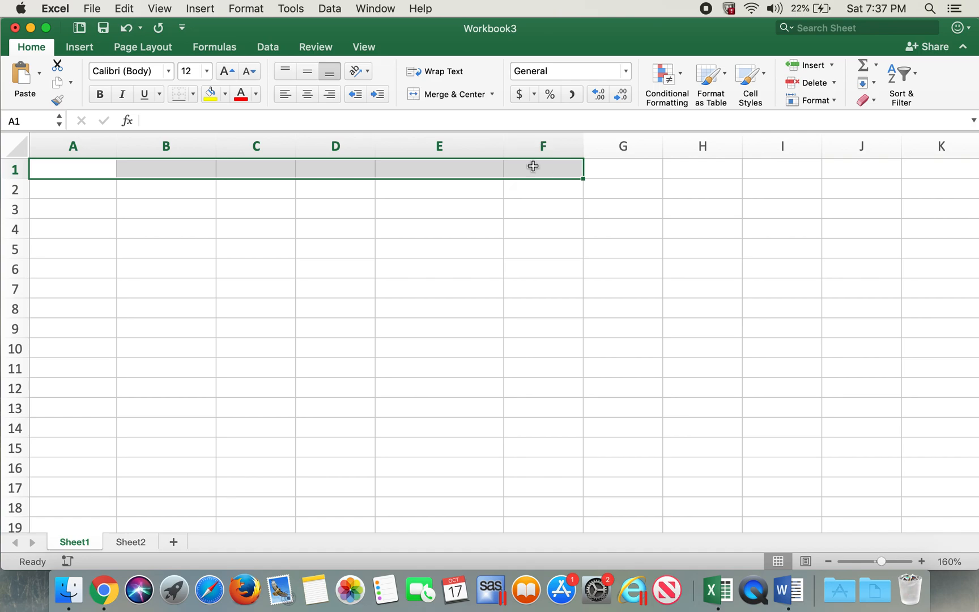
left_click(476, 222)
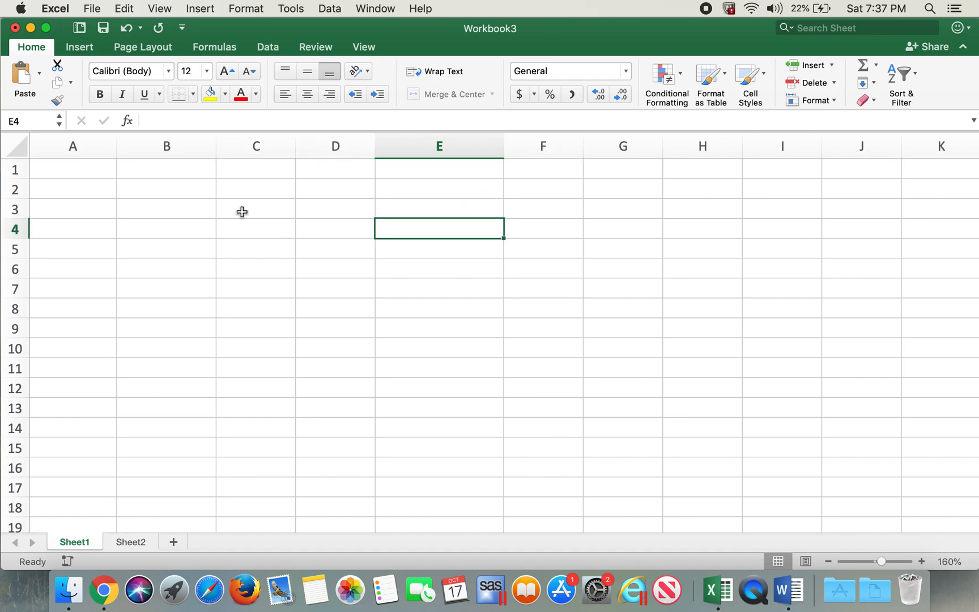
- Select the block A1:E12 and the block A1:G16, and end on cell H13
left_click_drag(96, 167, 472, 395)
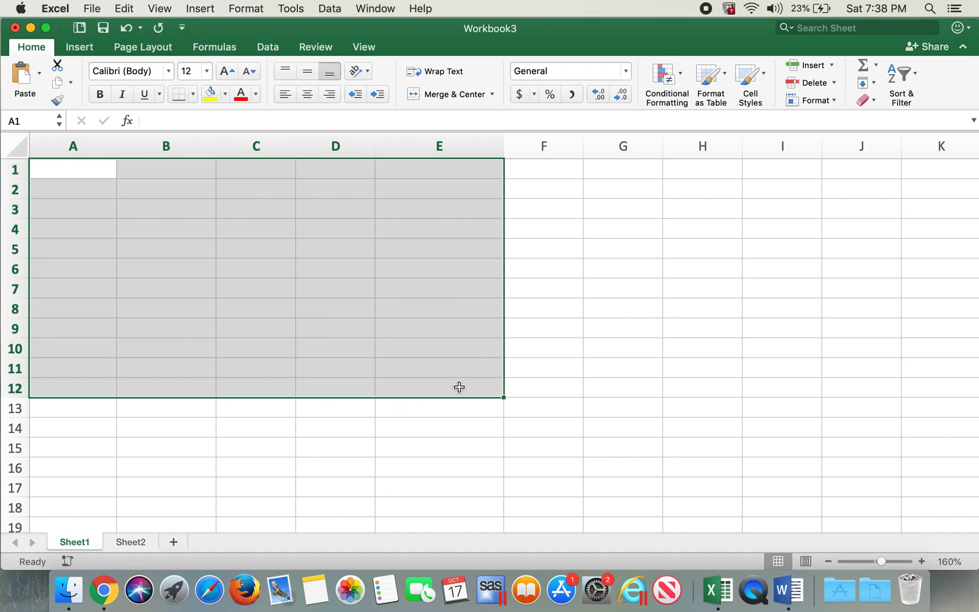
left_click(65, 168)
left_click_drag(66, 167, 635, 462)
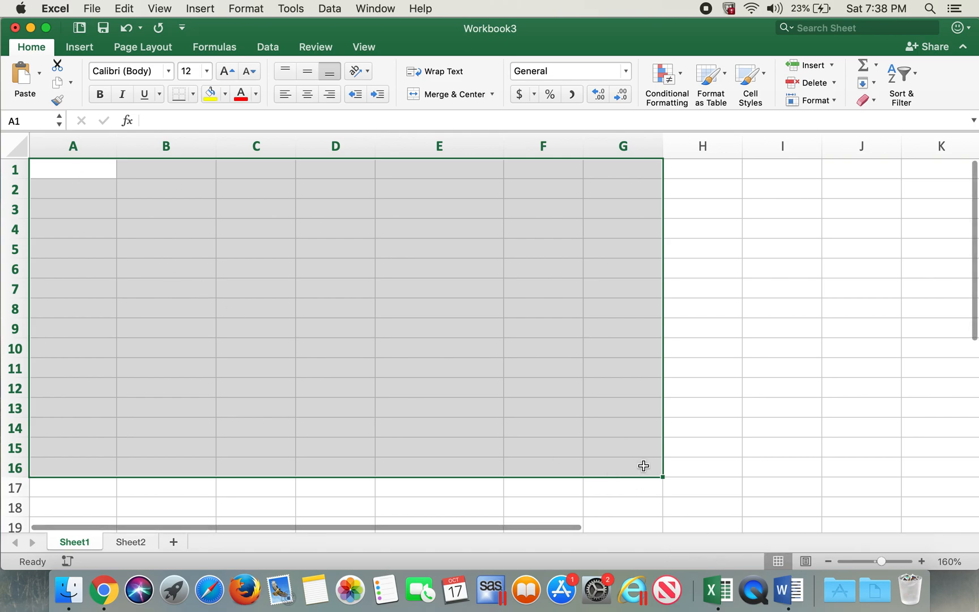
left_click(710, 412)
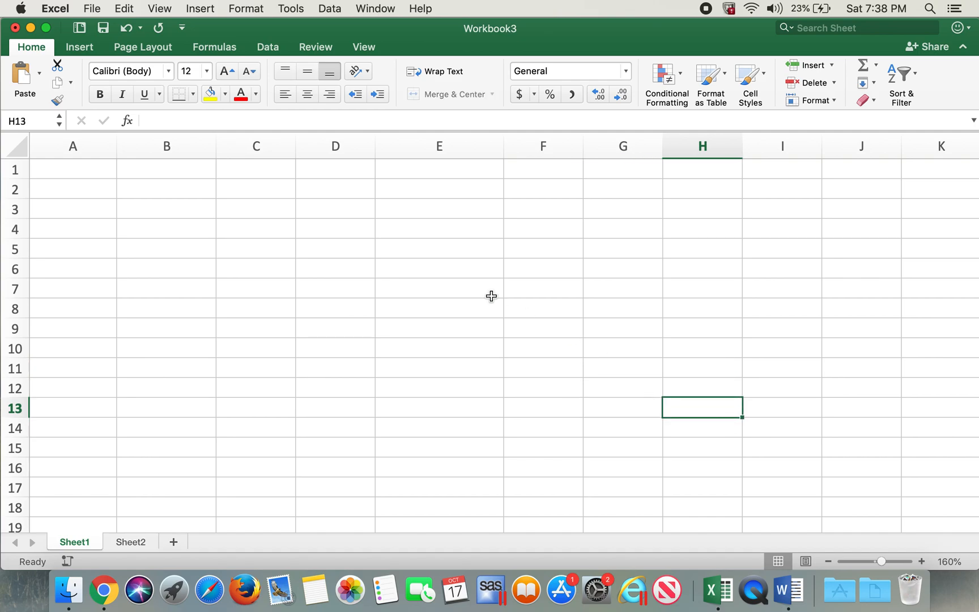
left_click(115, 196)
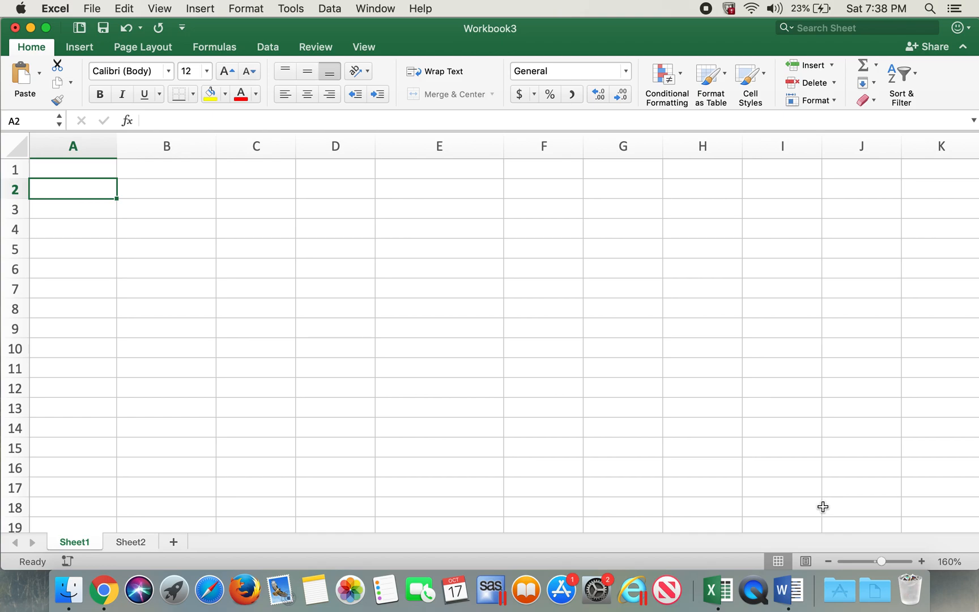
type("$")
key("BackSpace")
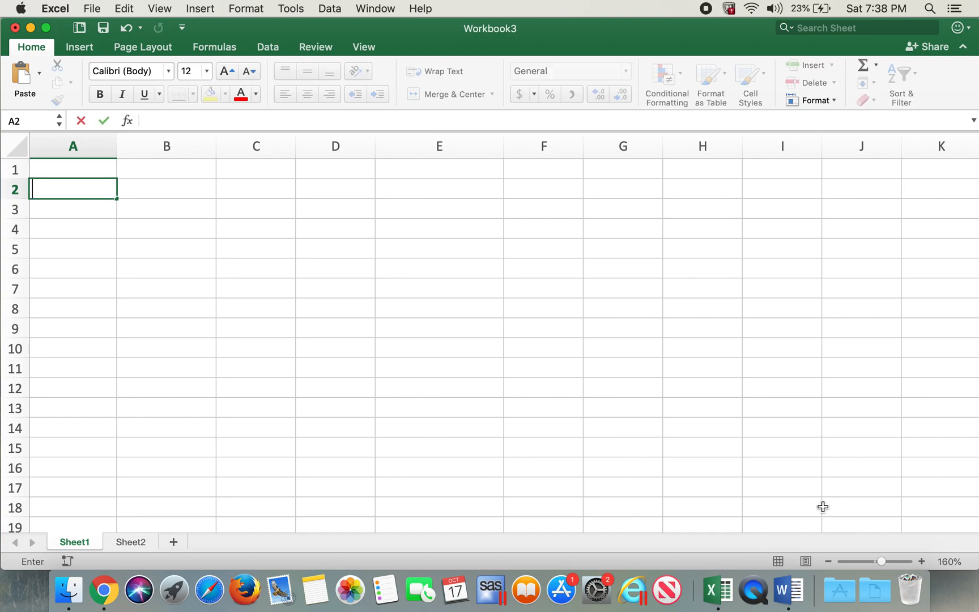
type("Schoo")
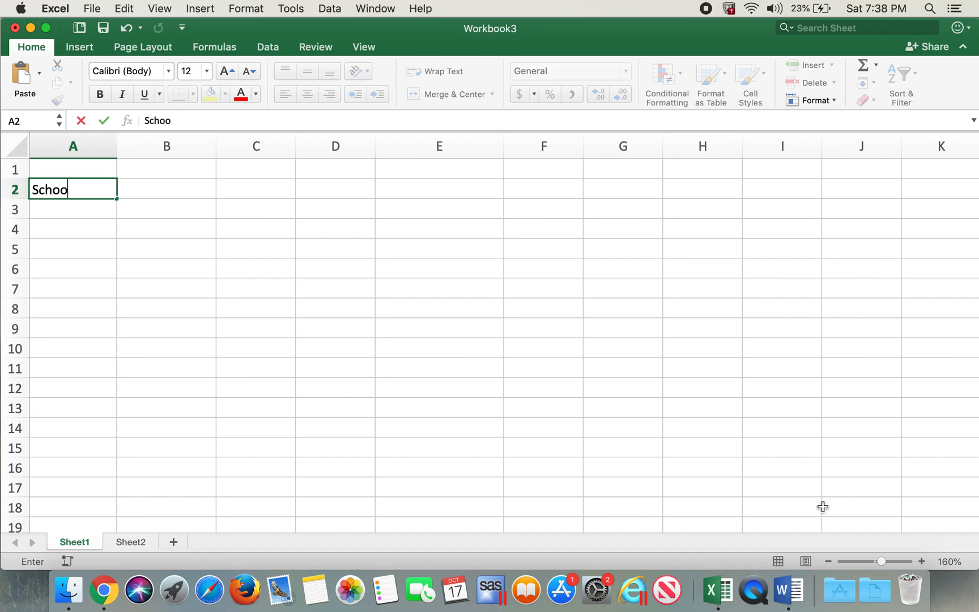
type("l Name")
key("Tab")
key("super+z")
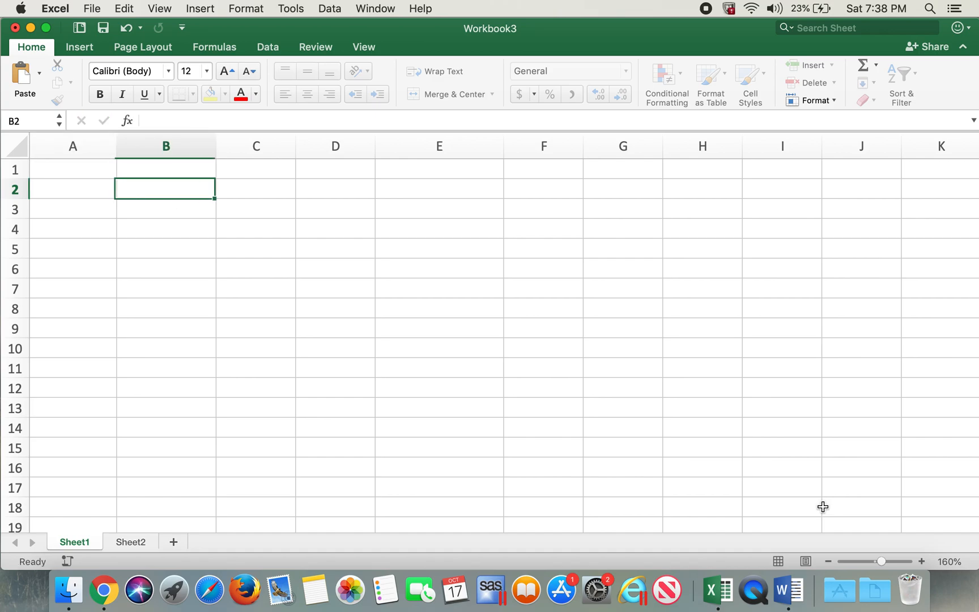
- Enter the header School name in cell A2 and auto-fit column A to its contents
left_click(115, 148)
left_click(92, 170)
left_click(91, 188)
type("School name")
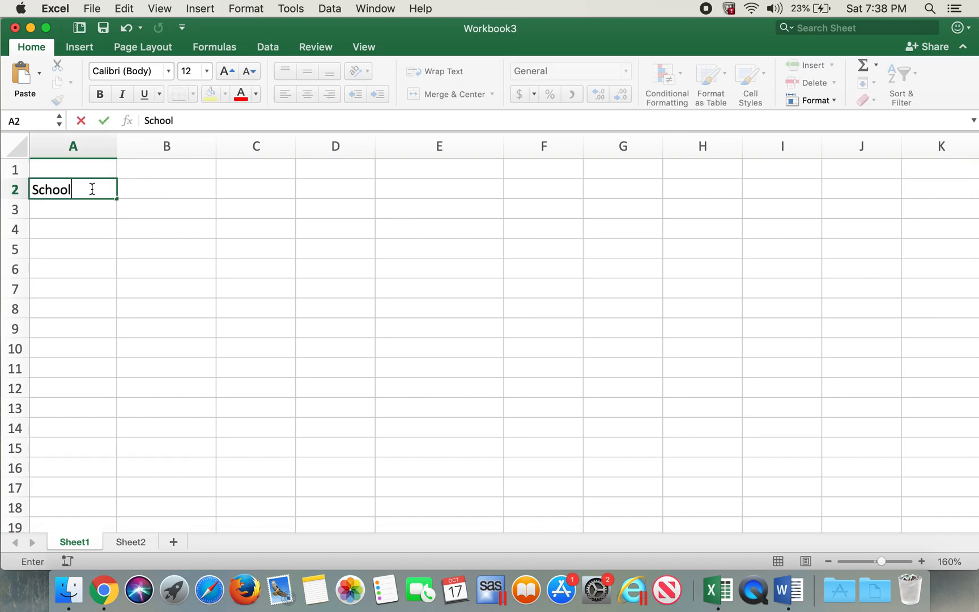
key("Tab")
left_click(90, 188)
left_click(85, 224)
left_click(72, 190)
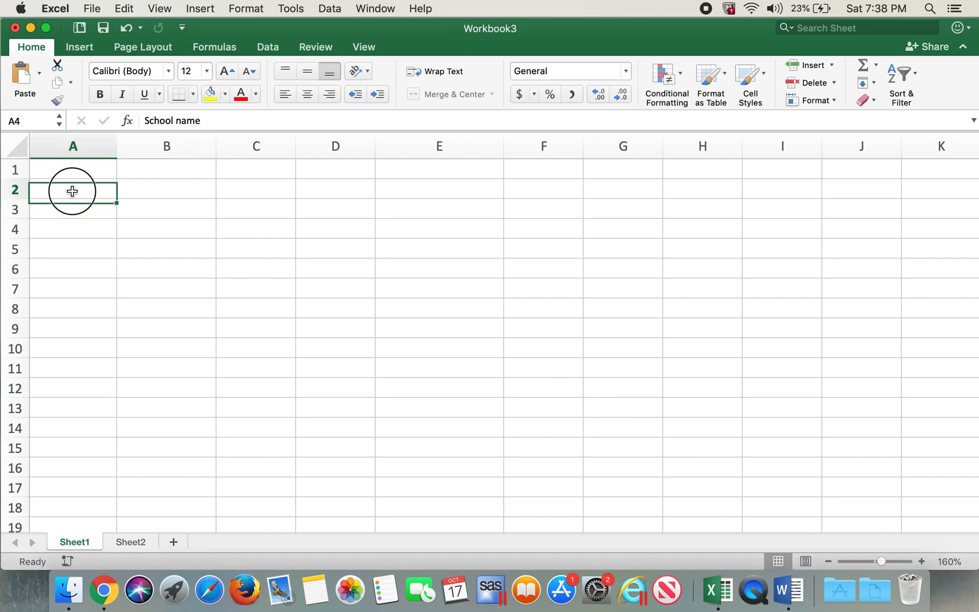
double_click(116, 148)
- Enter the headers City in B2 and No. of Students in C2, and auto-fit columns B and C
left_click(150, 190)
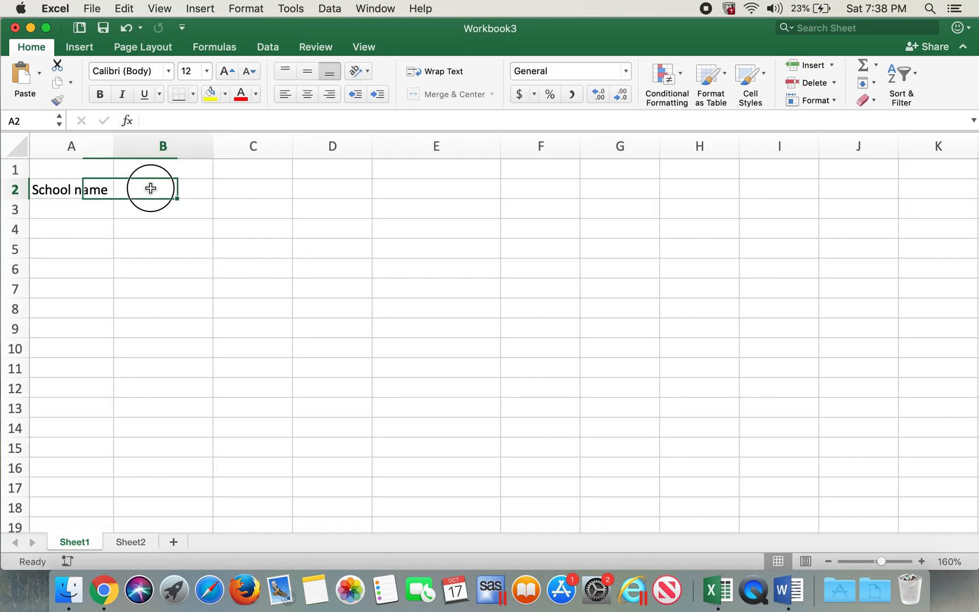
type("City")
key("Tab")
type("N")
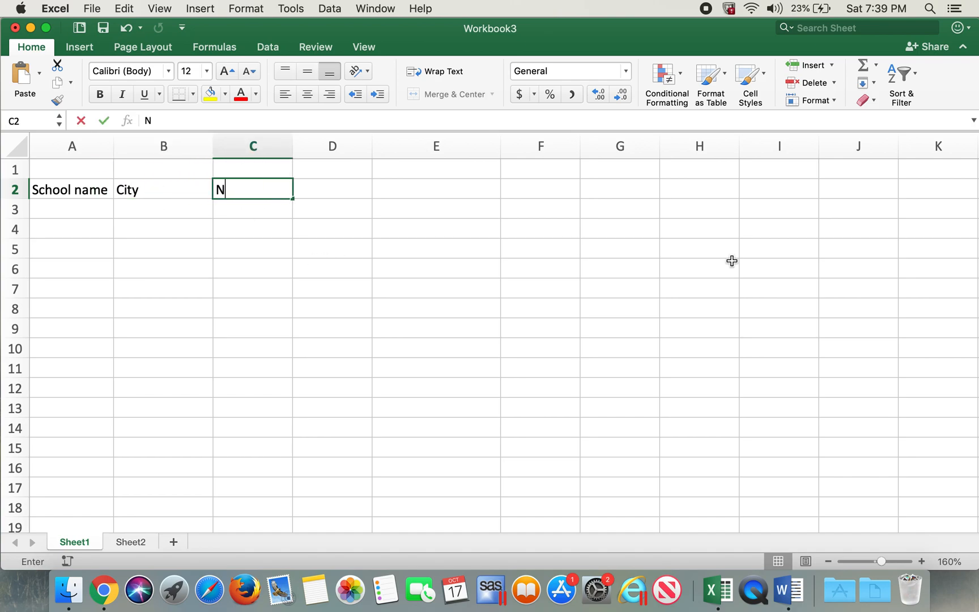
type("o. of Students")
left_click(669, 310)
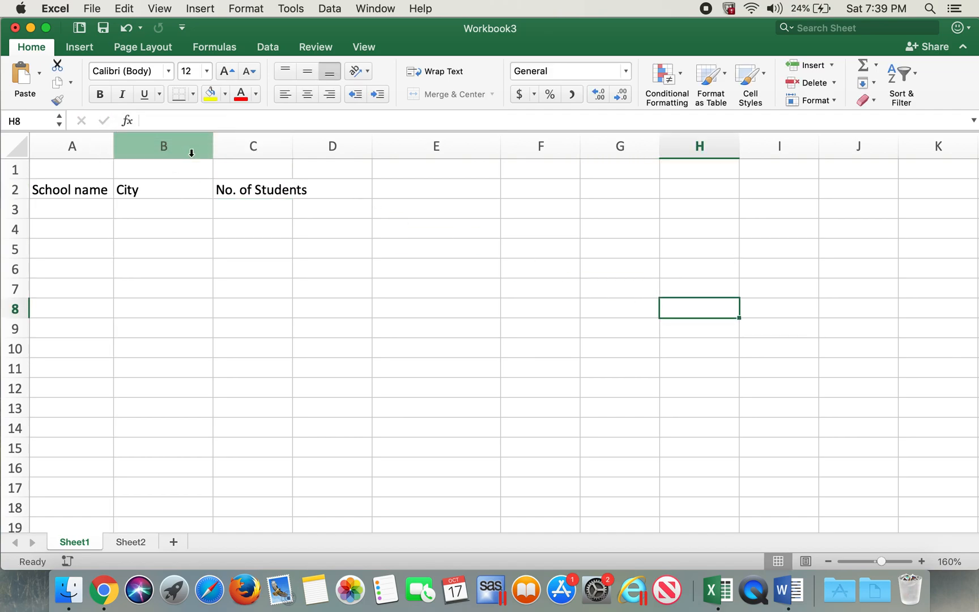
double_click(213, 142)
double_click(225, 145)
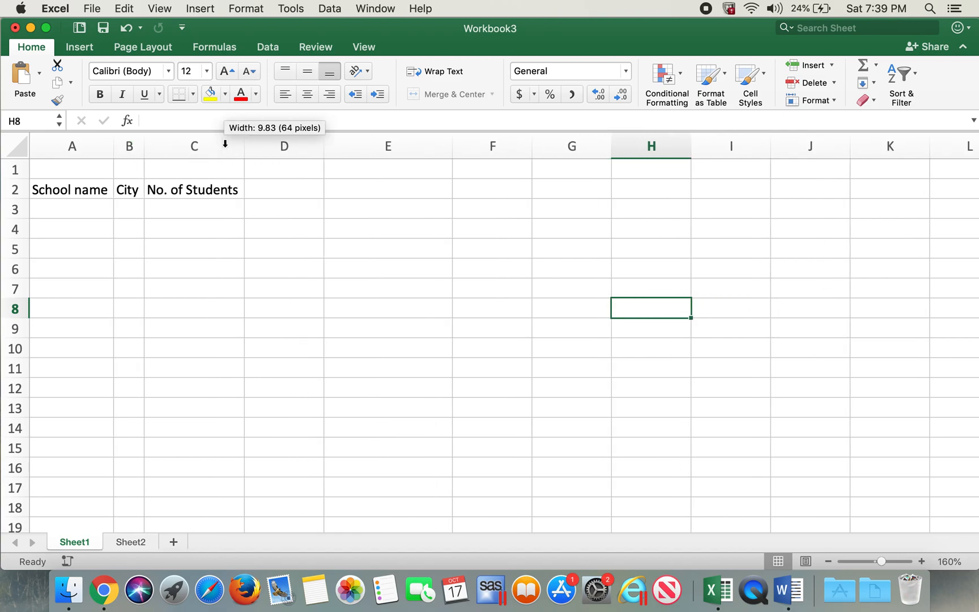
- Fill row 3 of the school table with New, New York and 200
left_click(78, 212)
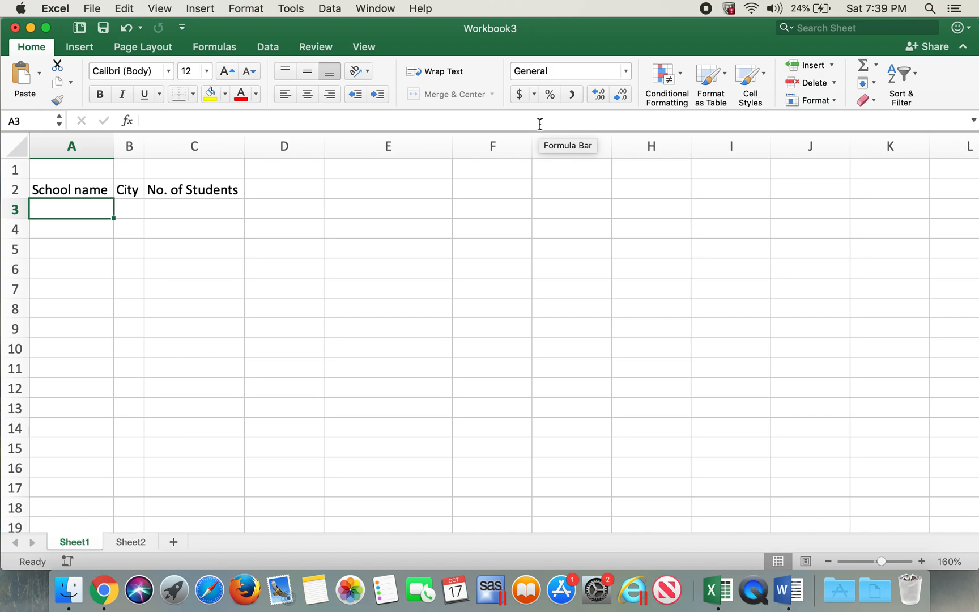
type("New")
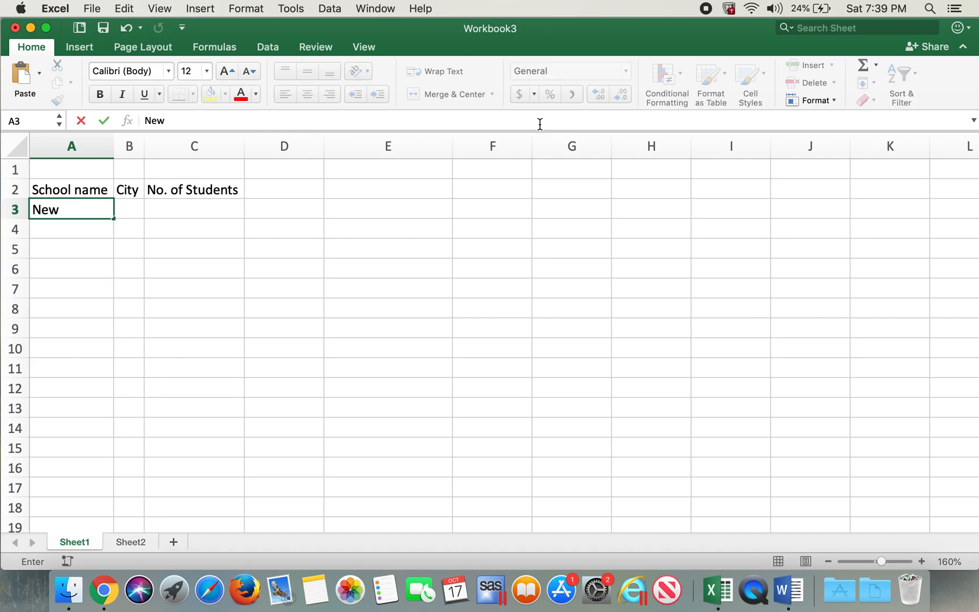
key("Tab")
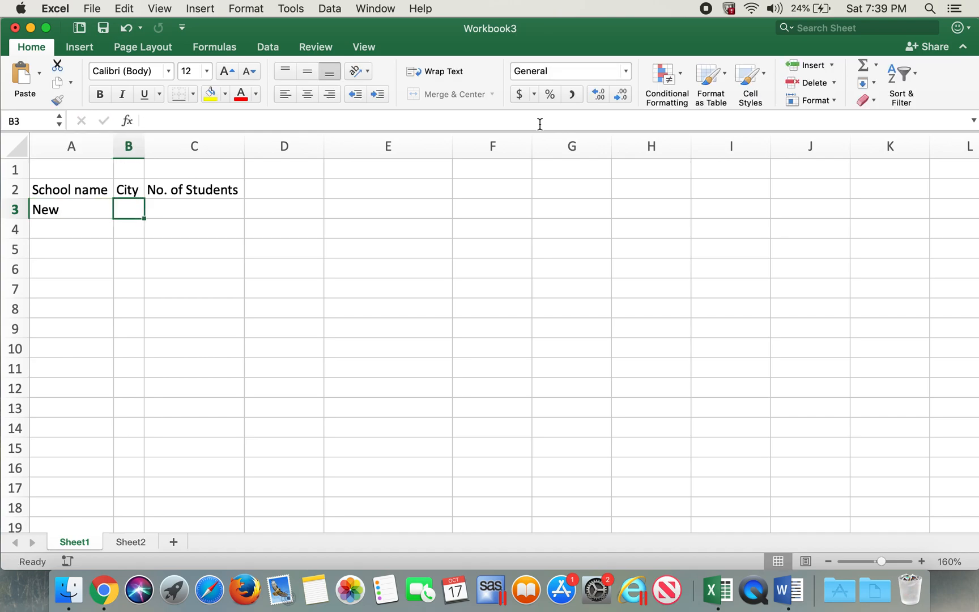
type("New")
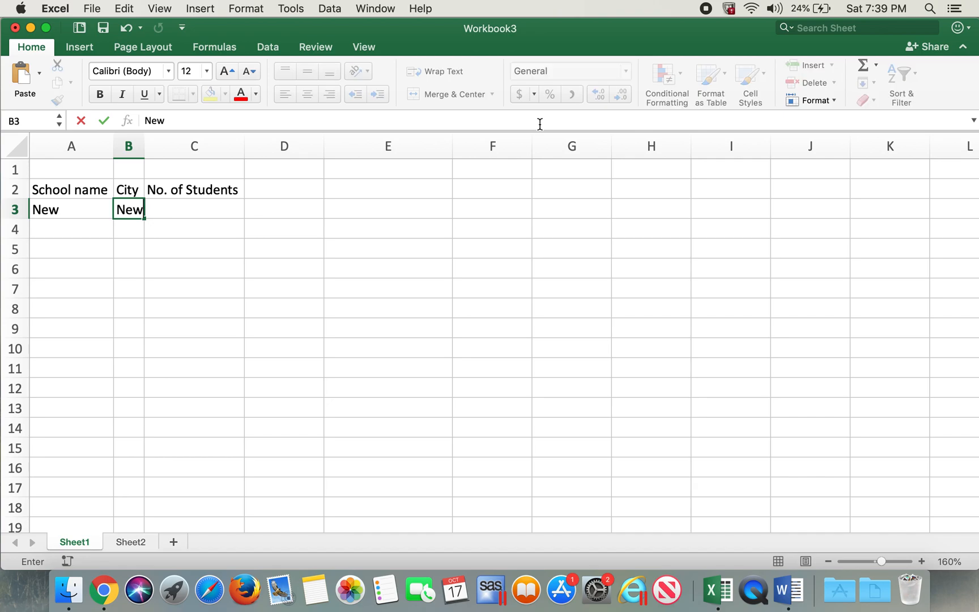
type("York")
key("Tab")
type("200")
left_click(430, 148)
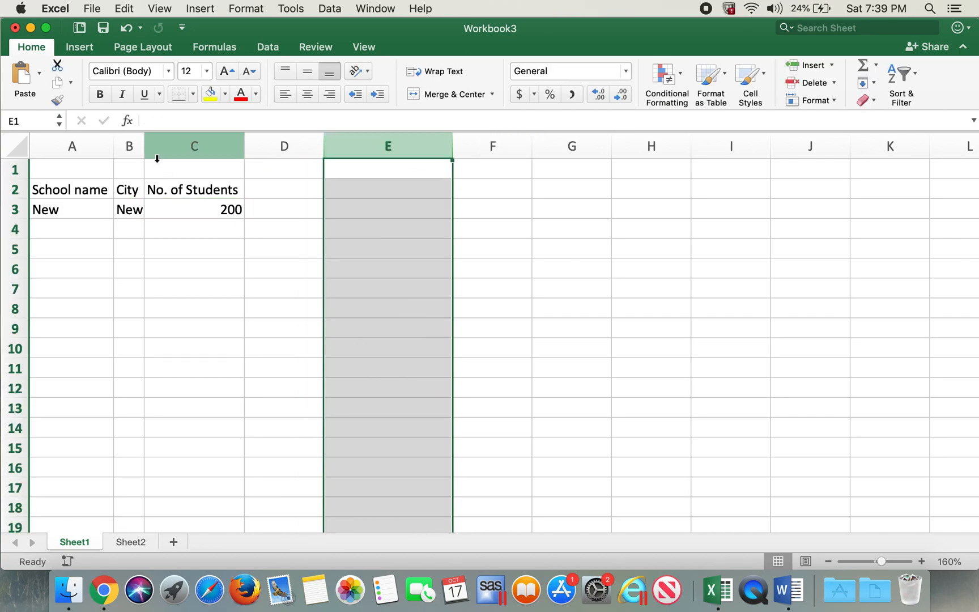
- Auto-fit the City column to its contents
left_click(136, 147)
double_click(143, 147)
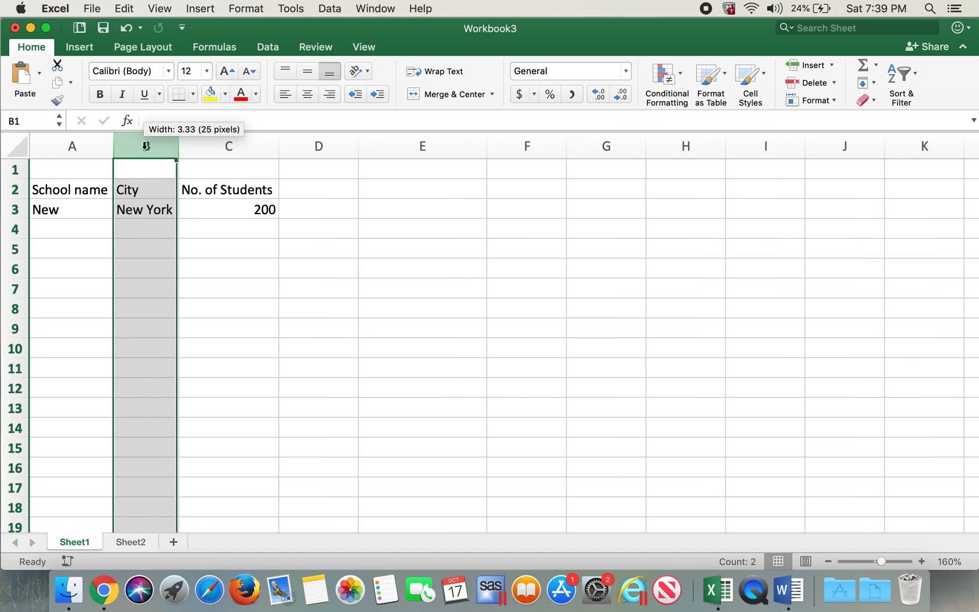
left_click(221, 239)
left_click(66, 235)
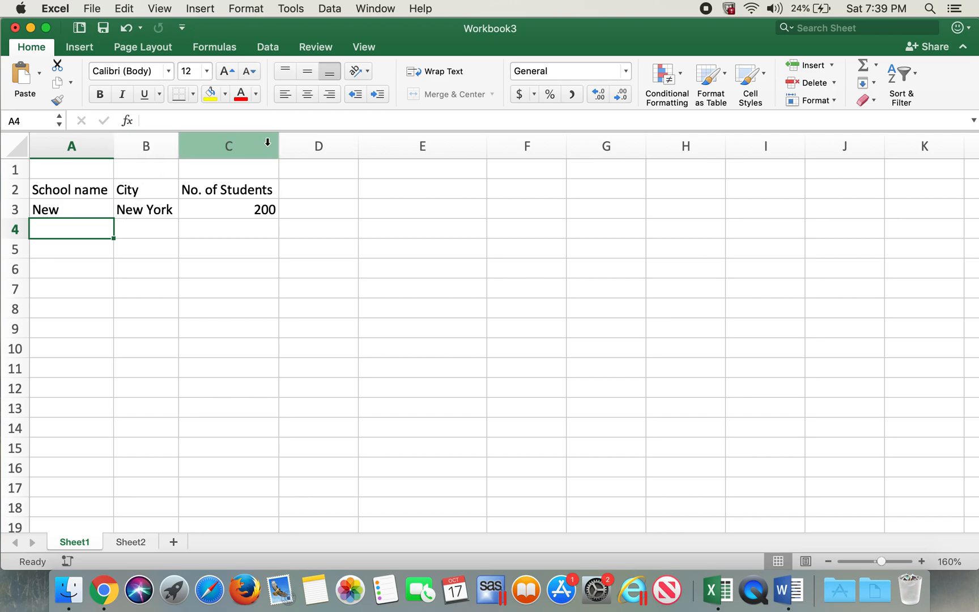
left_click(132, 210)
left_click(152, 225)
left_click(145, 209)
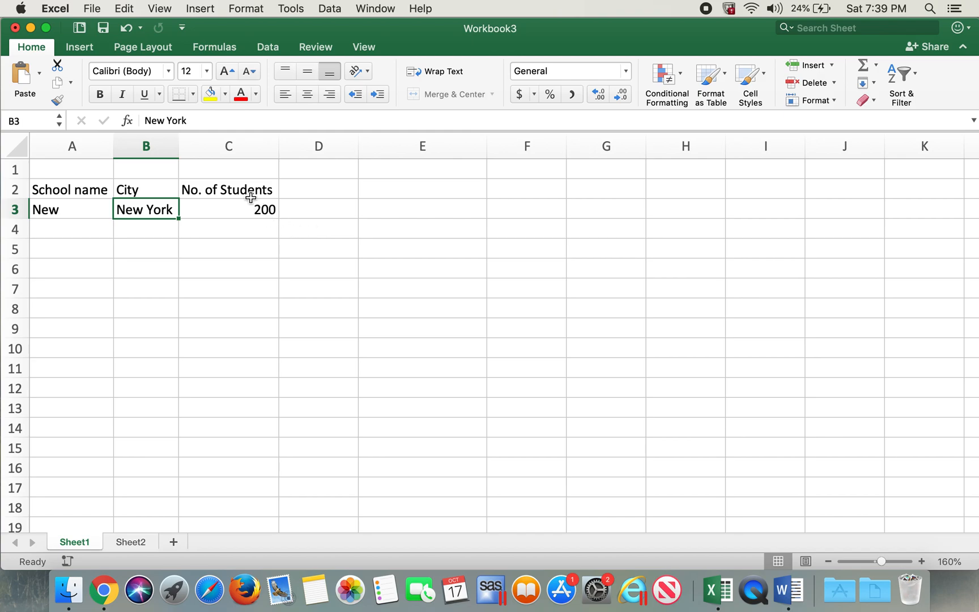
- Fill row 4 of the school table with Apple, Seattle and 100
left_click(71, 229)
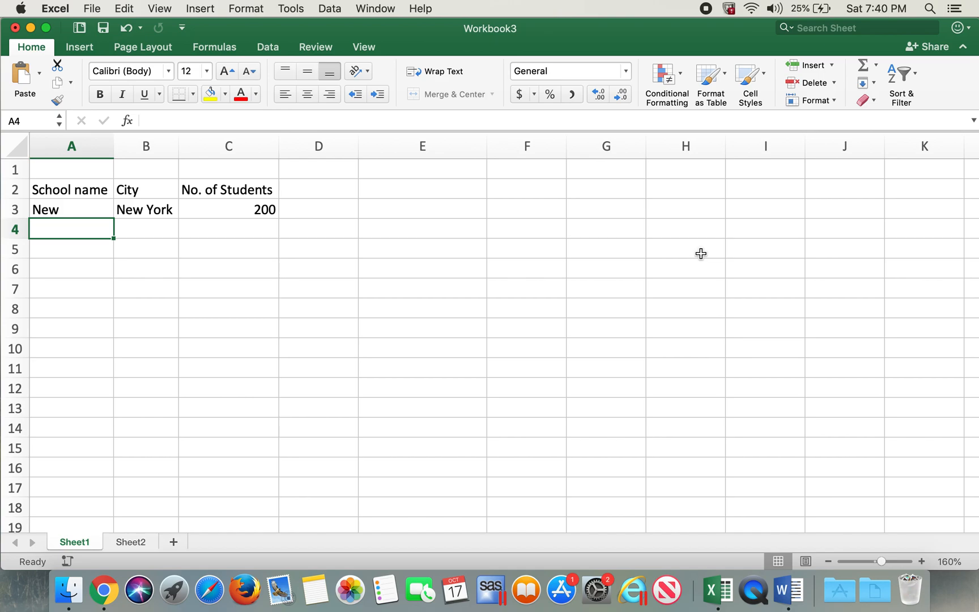
type("A")
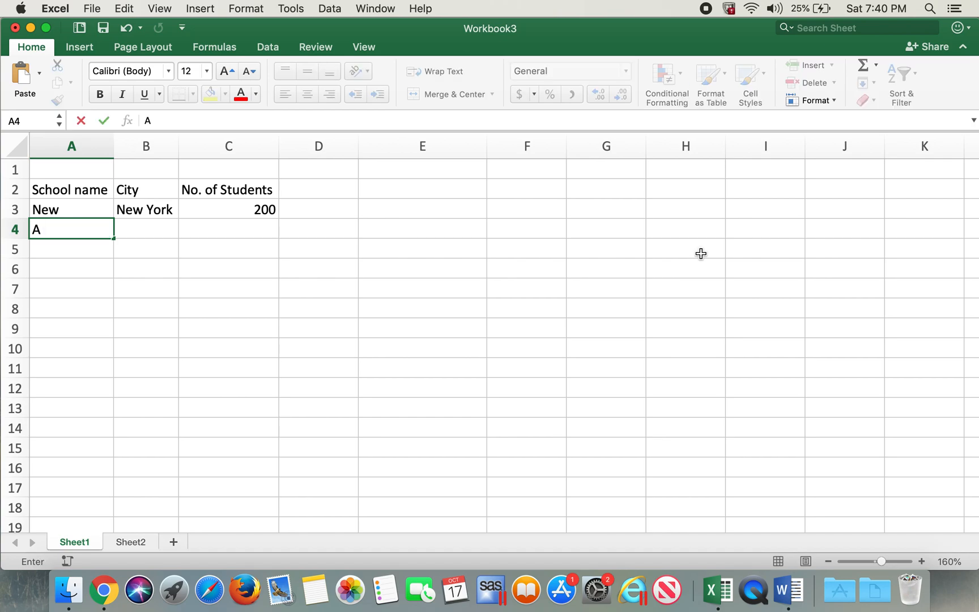
type("pple")
key("Tab")
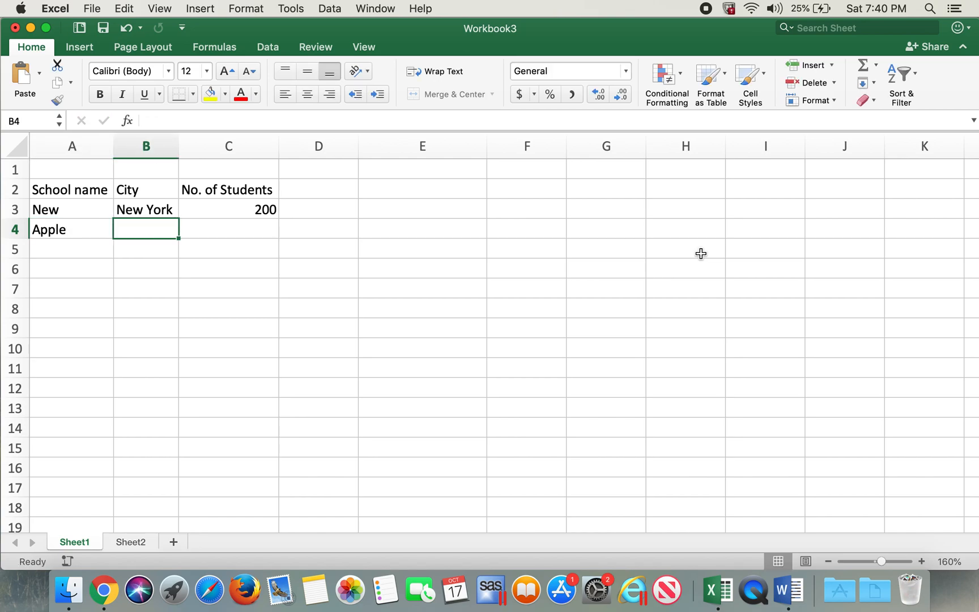
type("Seattle")
key("Tab")
type("100")
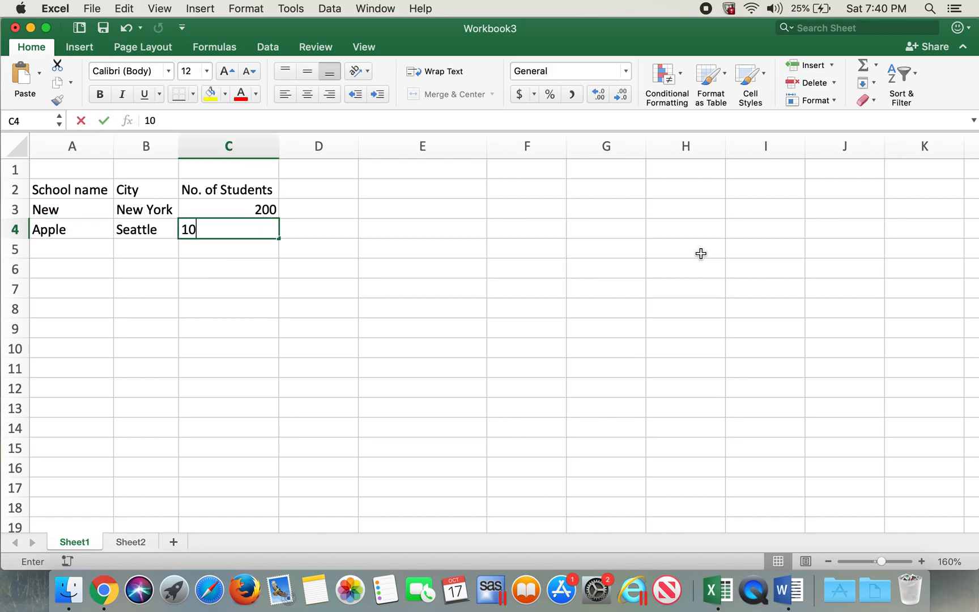
key("Tab")
left_click(315, 298)
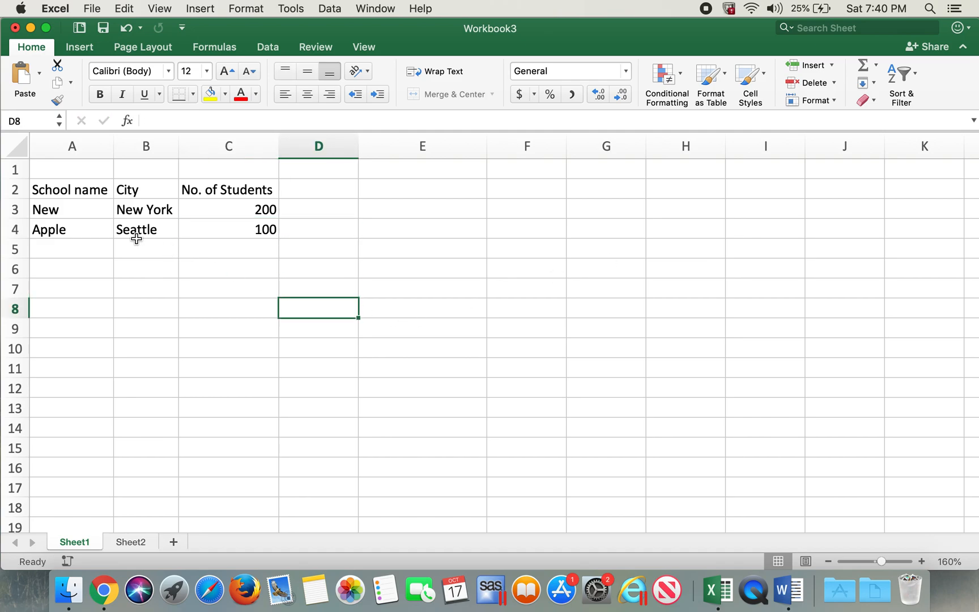
- Select the school table range A2:C5, including the empty row below the data
left_click(110, 248)
left_click(218, 247)
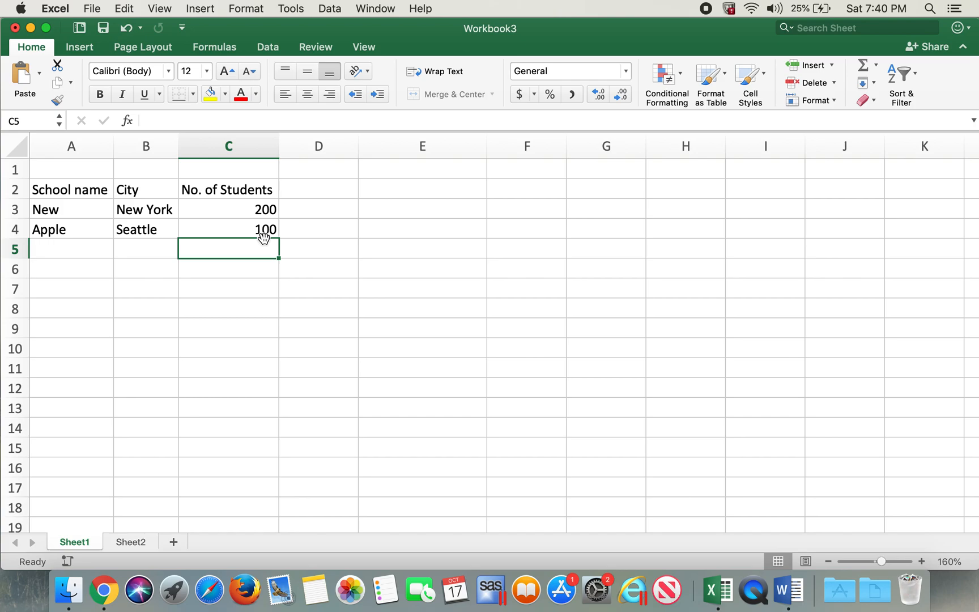
left_click_drag(74, 190, 250, 248)
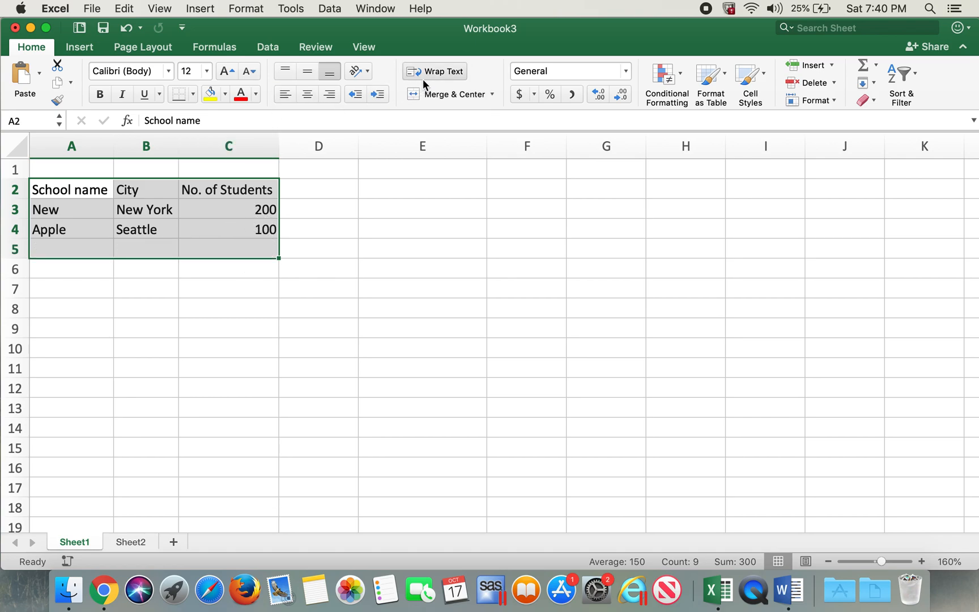
left_click(90, 50)
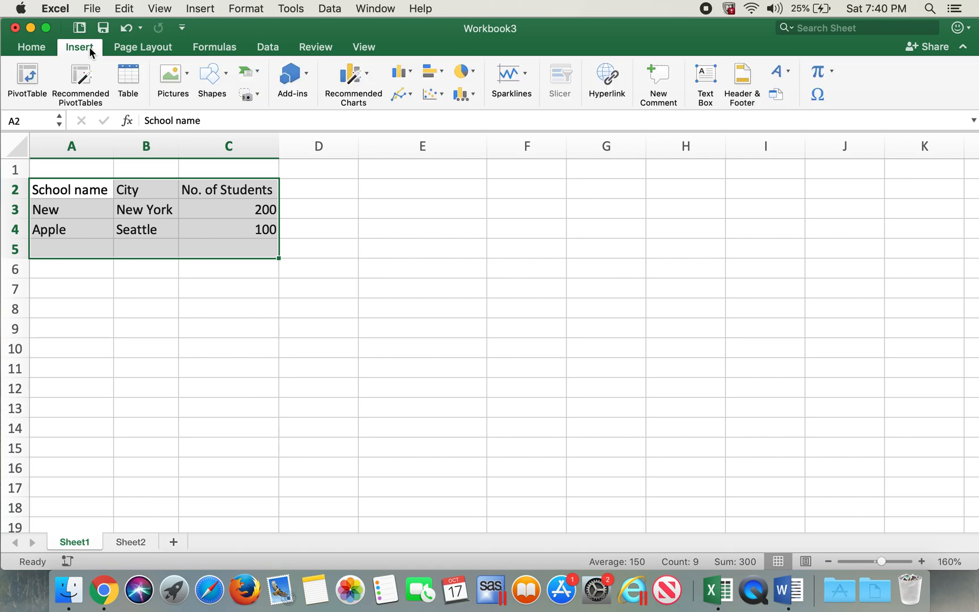
left_click(171, 75)
left_click(154, 46)
left_click(152, 46)
left_click(152, 46)
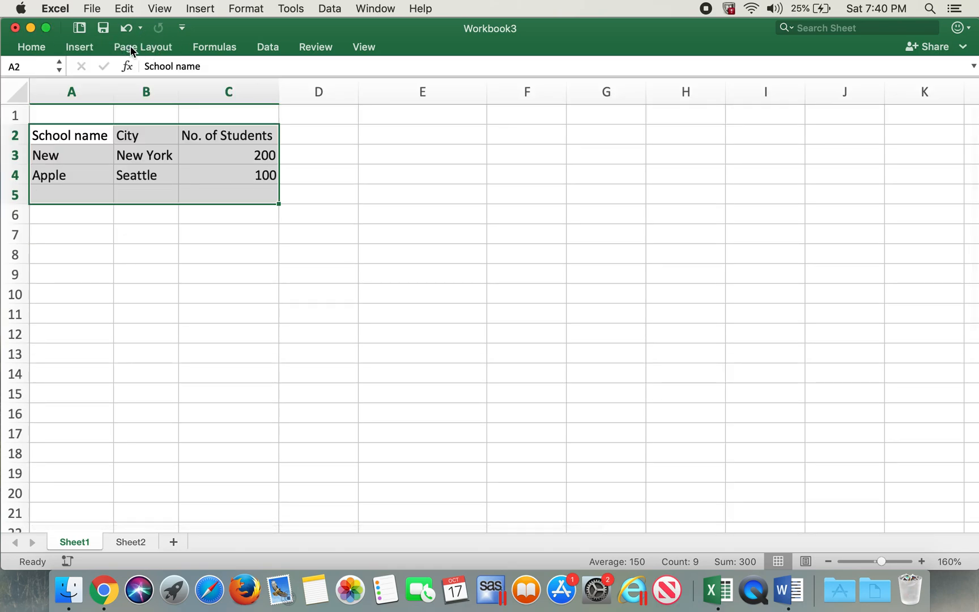
left_click(130, 47)
left_click(46, 48)
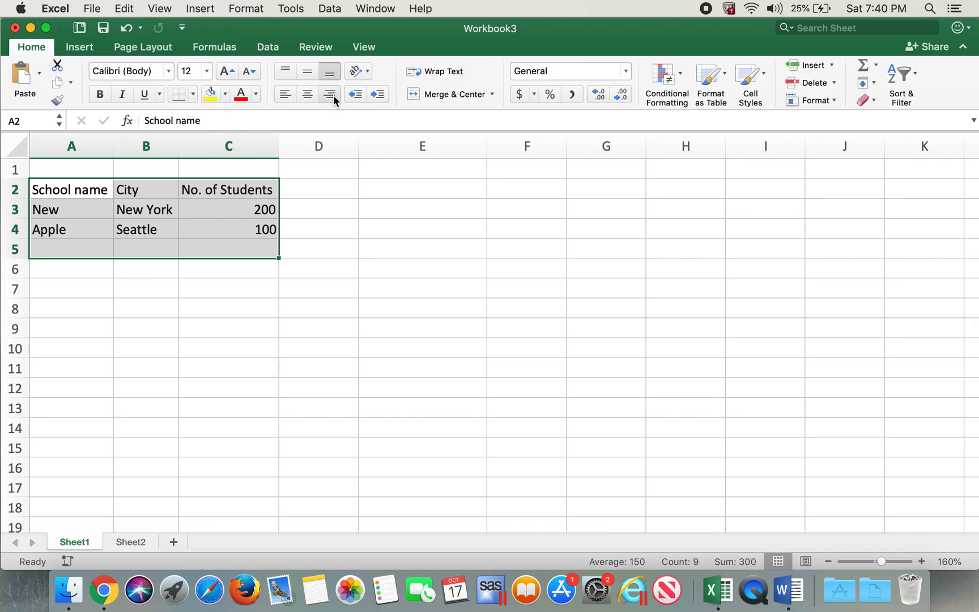
- Apply All Borders to the selected range A2:C5
right_click(251, 208)
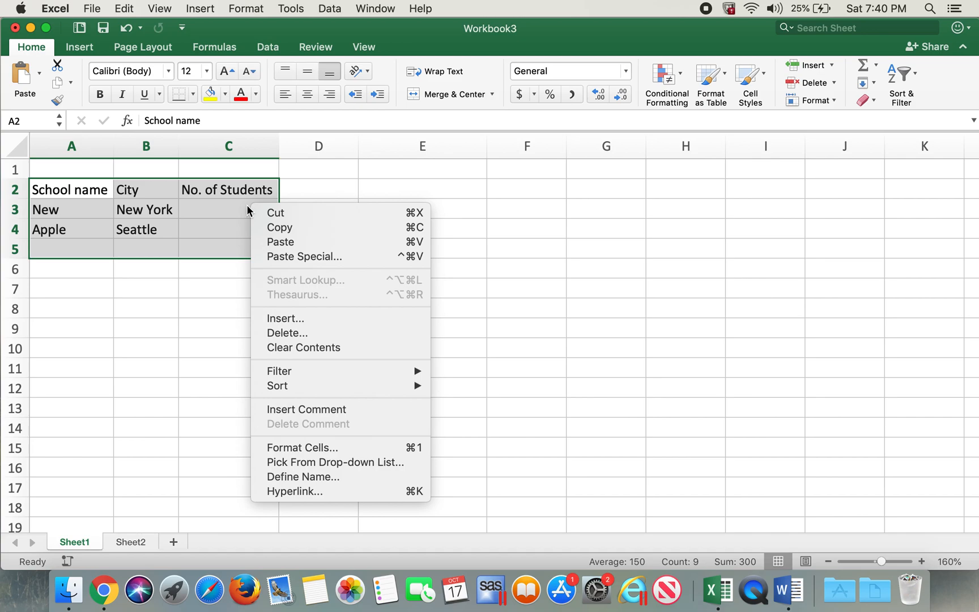
left_click(194, 96)
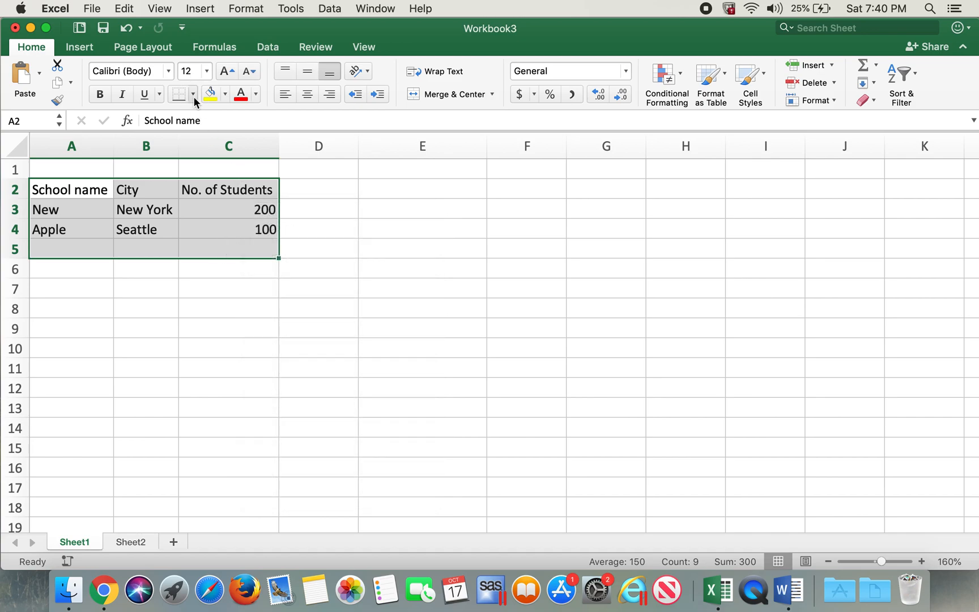
left_click(193, 96)
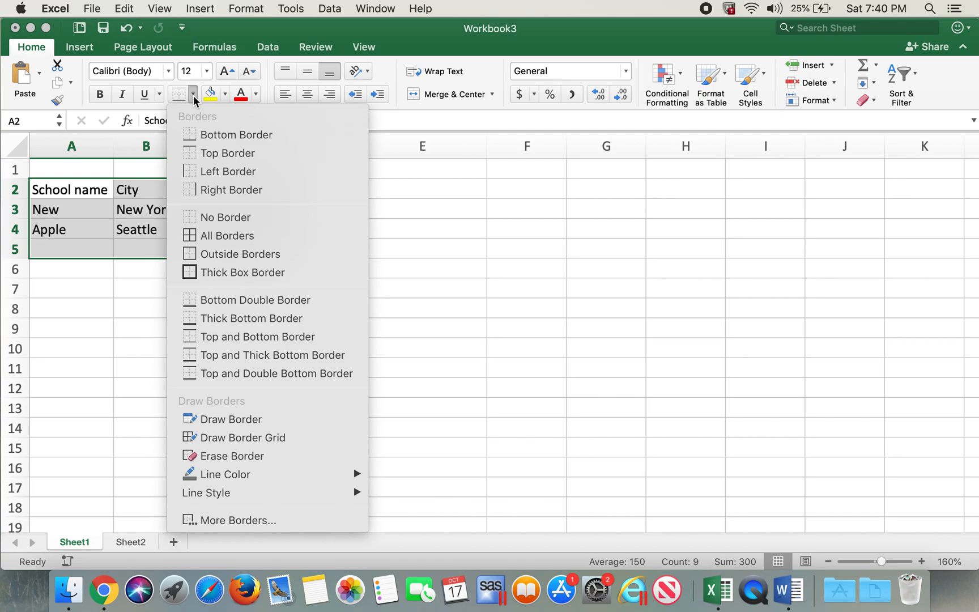
left_click(227, 238)
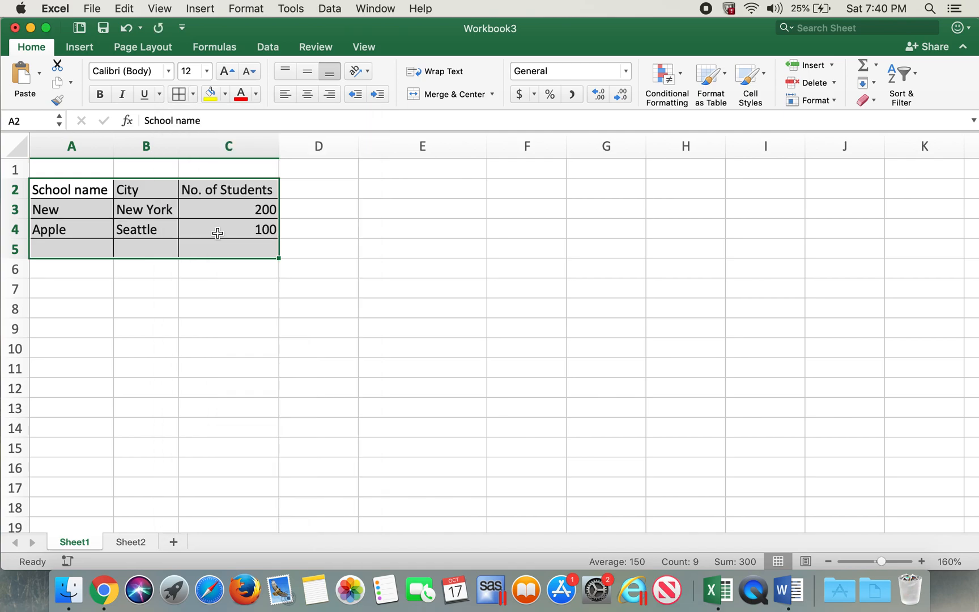
- Add a Thick Box Border around the table range A2:C5 and deselect it
left_click(220, 230)
left_click_drag(58, 186, 201, 256)
left_click(194, 95)
left_click(241, 276)
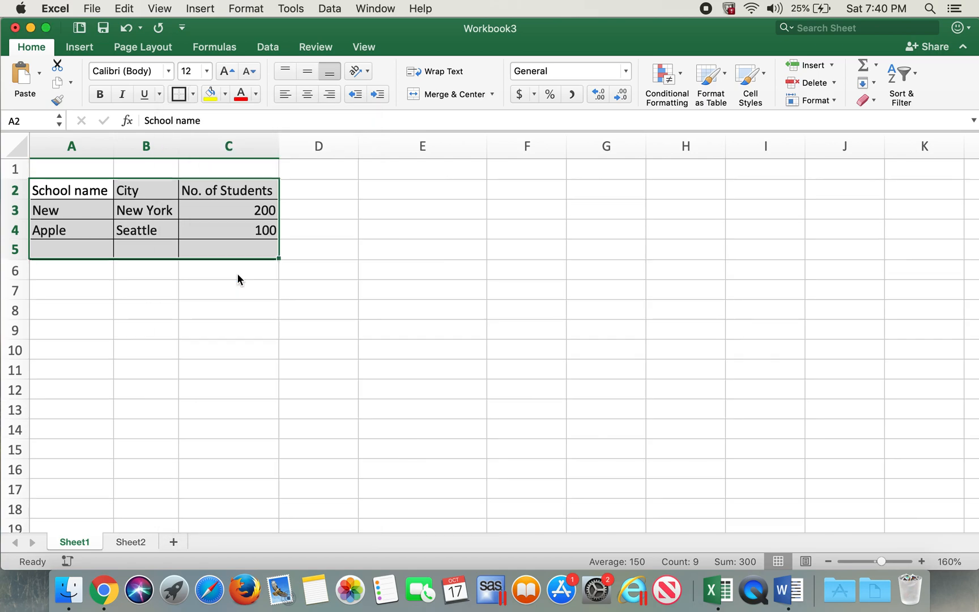
left_click(287, 240)
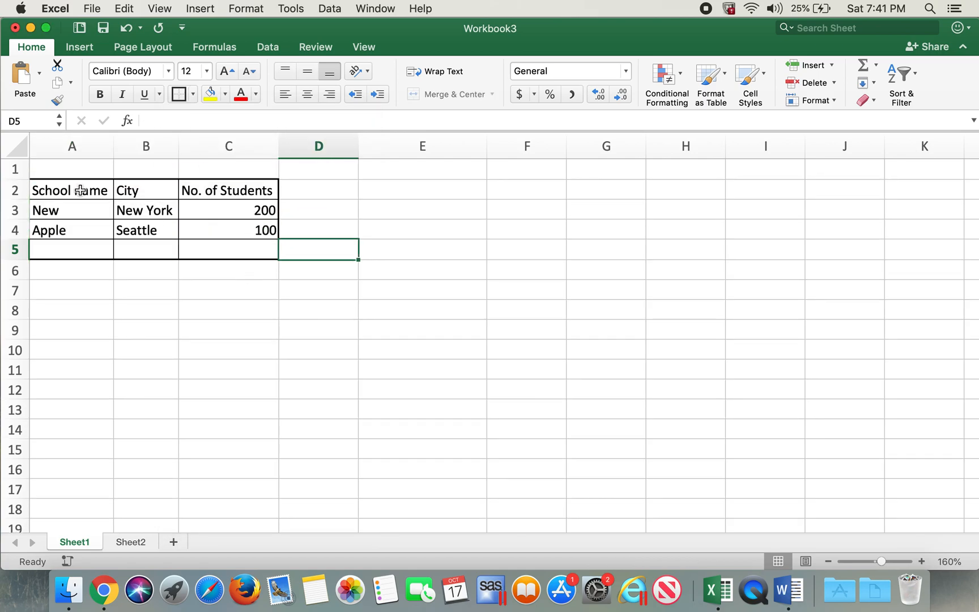
- Fill the table's header cells A2:C2 with a grey theme color and deselect them
left_click_drag(66, 190, 190, 182)
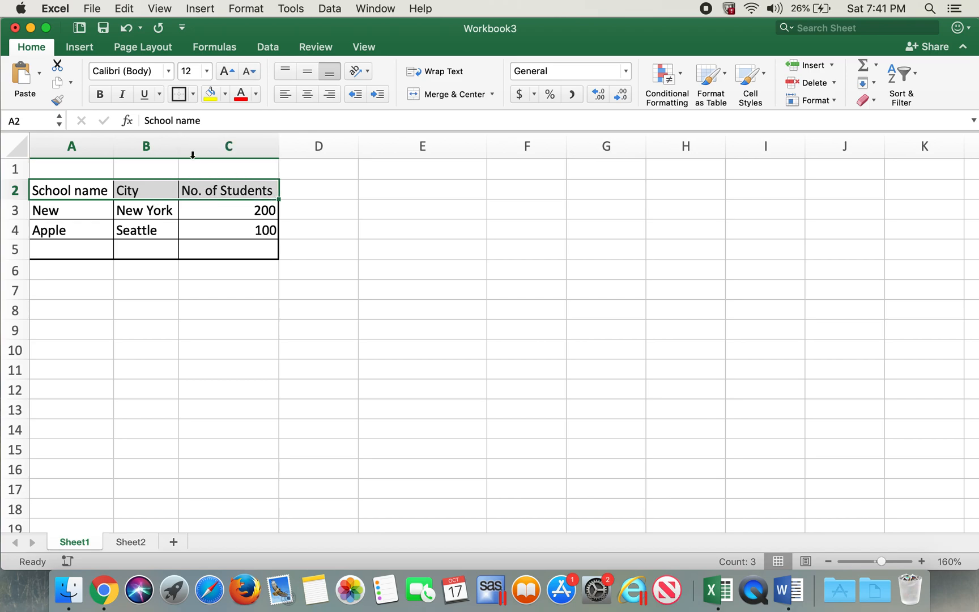
left_click(226, 94)
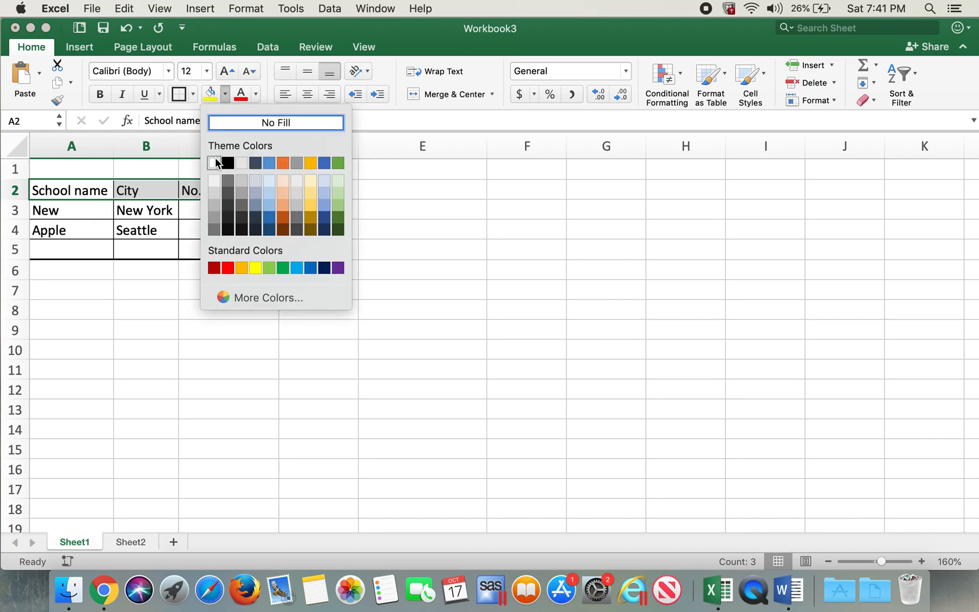
left_click(214, 206)
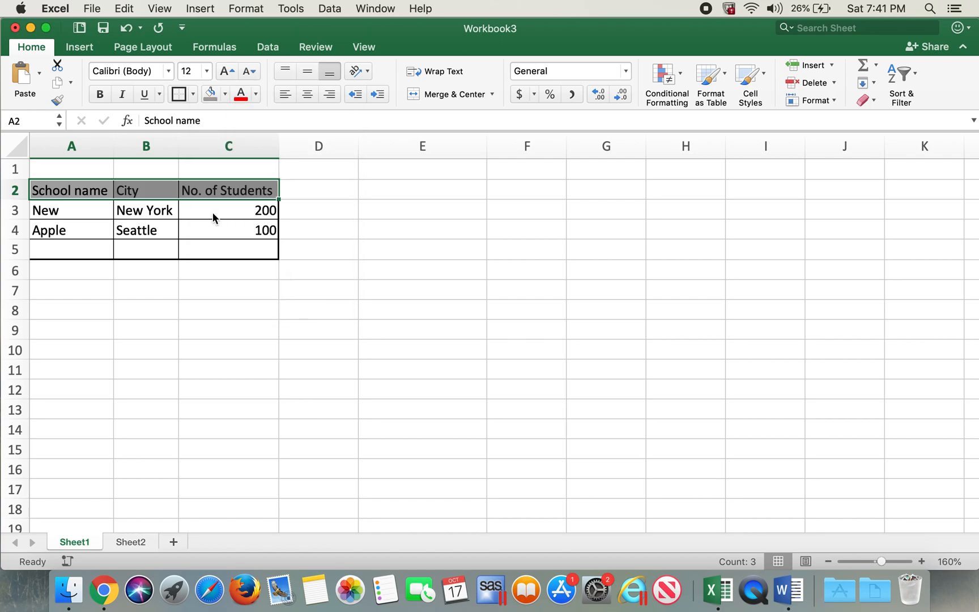
left_click(210, 212)
left_click(130, 245)
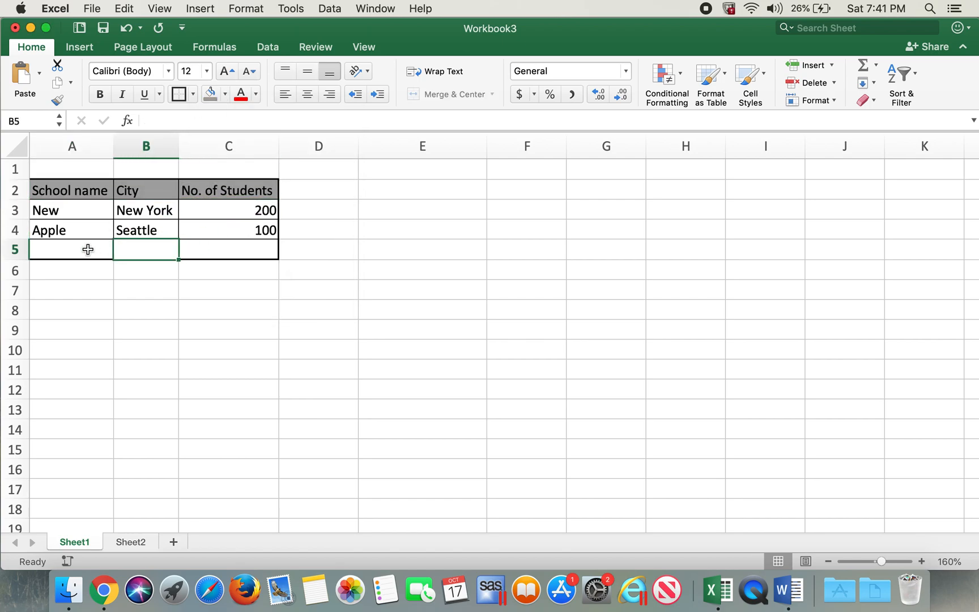
left_click(108, 270)
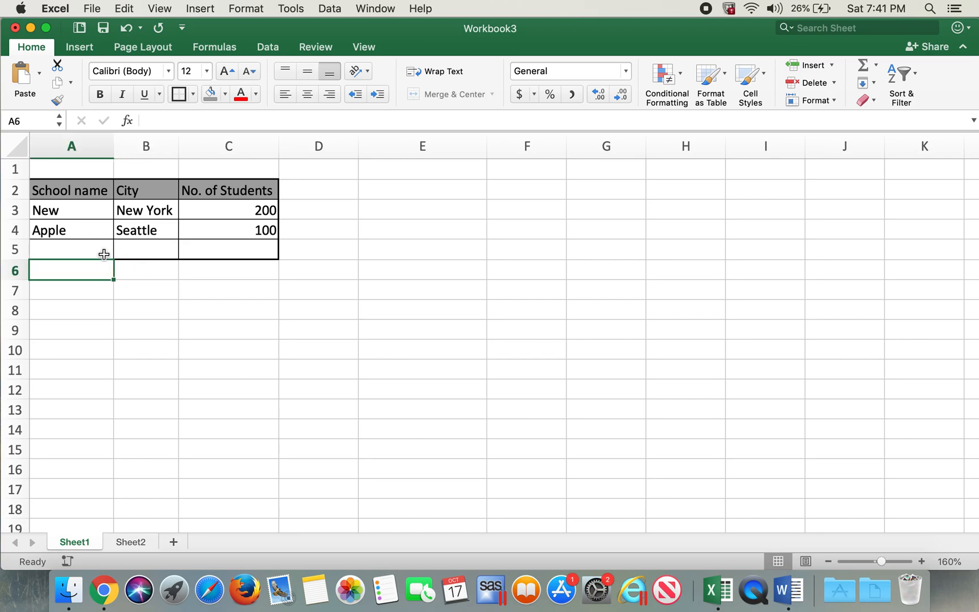
left_click(76, 248)
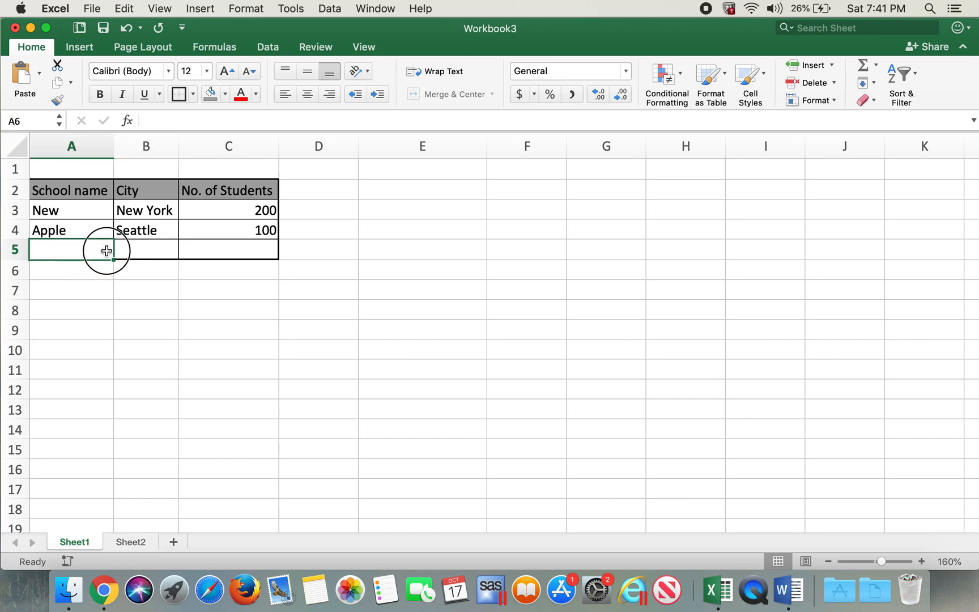
key("Up")
key("BackSpace")
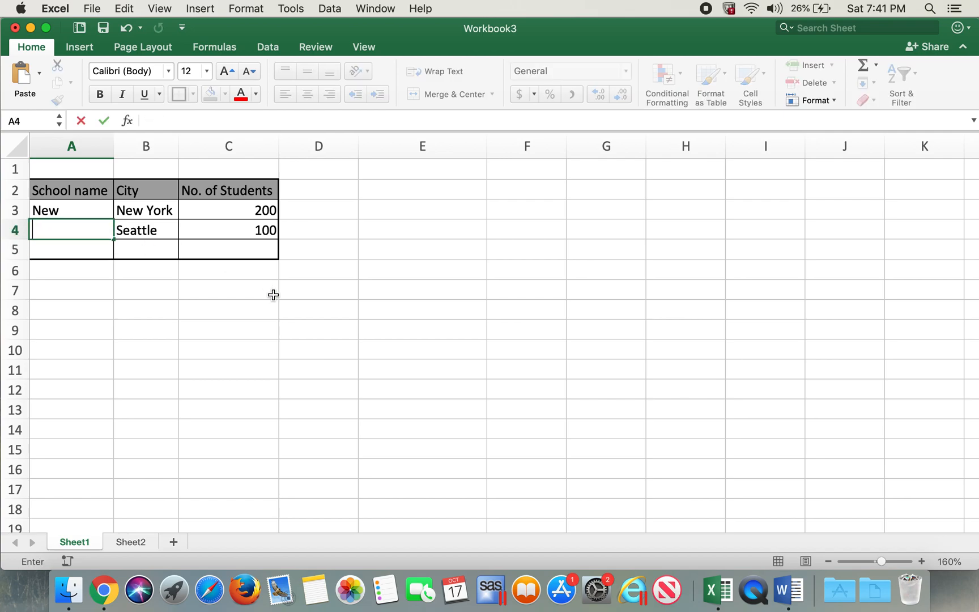
key("Tab")
type("zz")
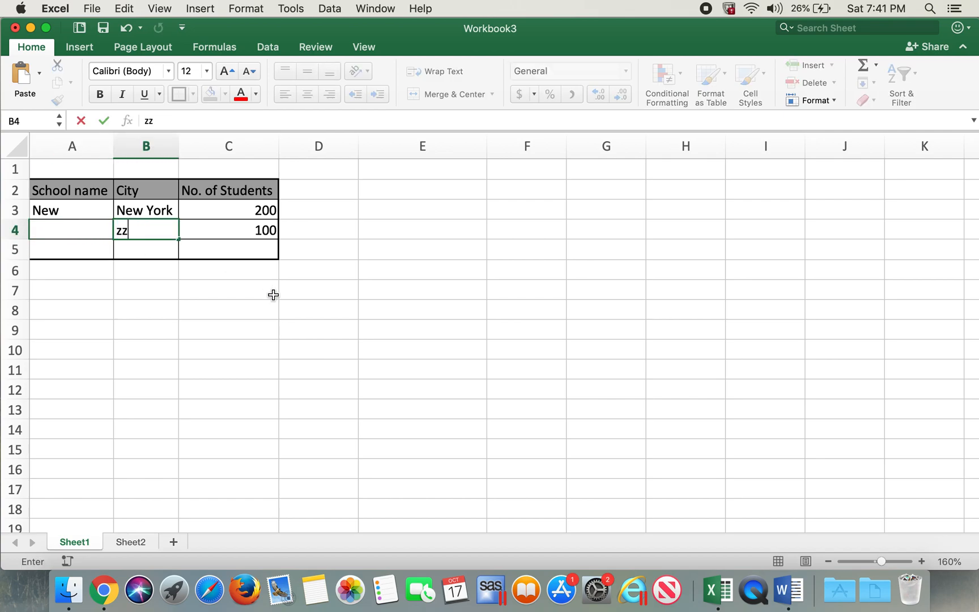
key("BackSpace")
key("BackSpace")
key("super+z")
key("super+z")
key("super+z")
key("super+z")
key("super+z")
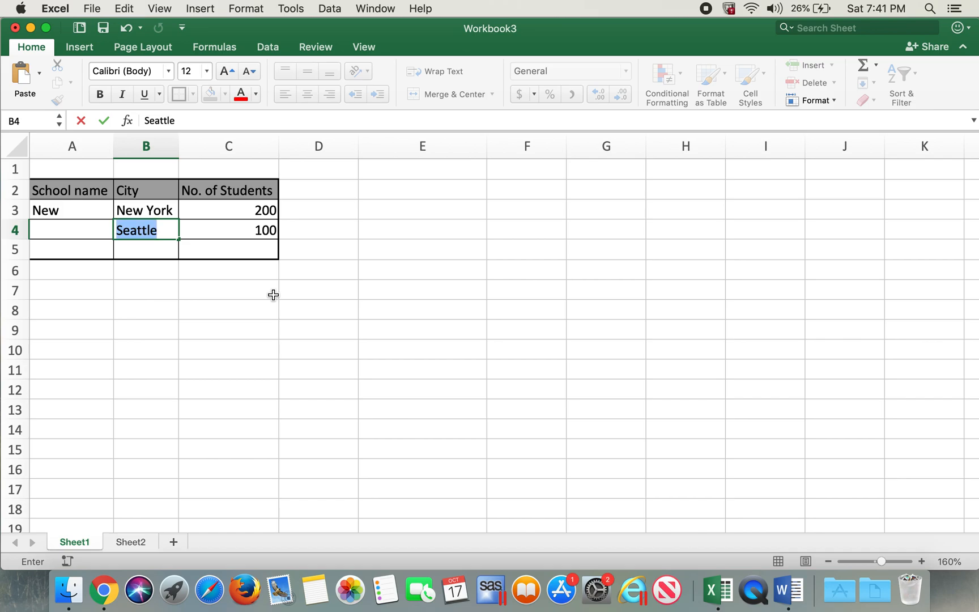
left_click(184, 385)
key("super+z")
left_click(156, 320)
key("super+y")
- Enter the label Total in cell A5, the first cell of the table's last row
left_click(97, 252)
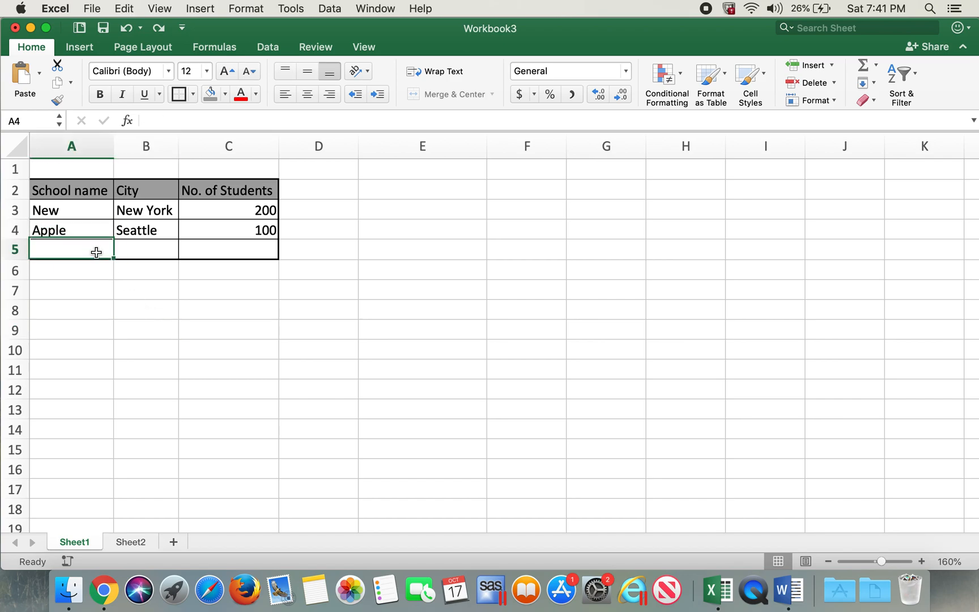
type("Total")
key("Tab")
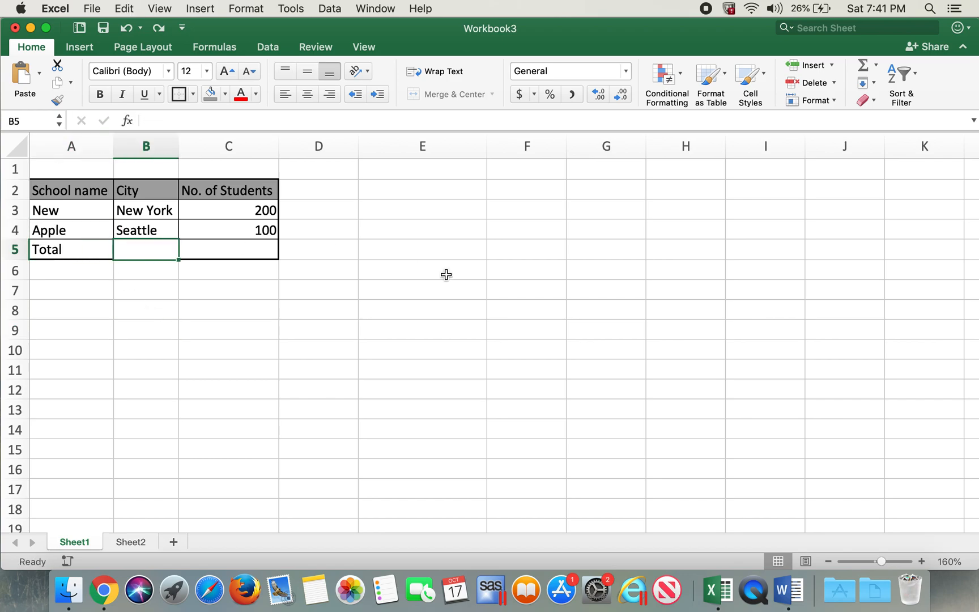
left_click(373, 274)
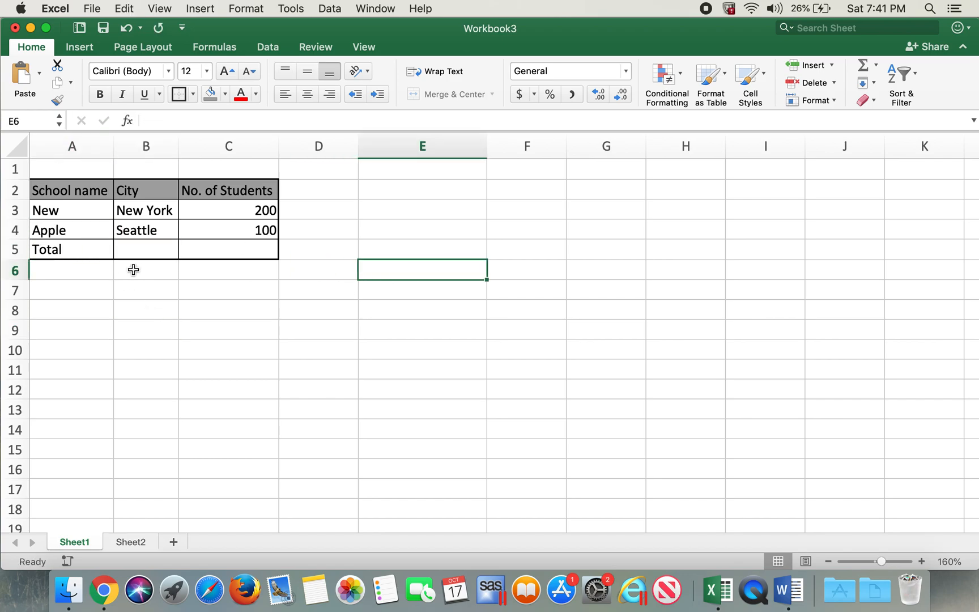
- Merge and center cells A5:B5 so the Total label spans the school name and city columns
left_click(75, 253)
left_click_drag(74, 253, 126, 250)
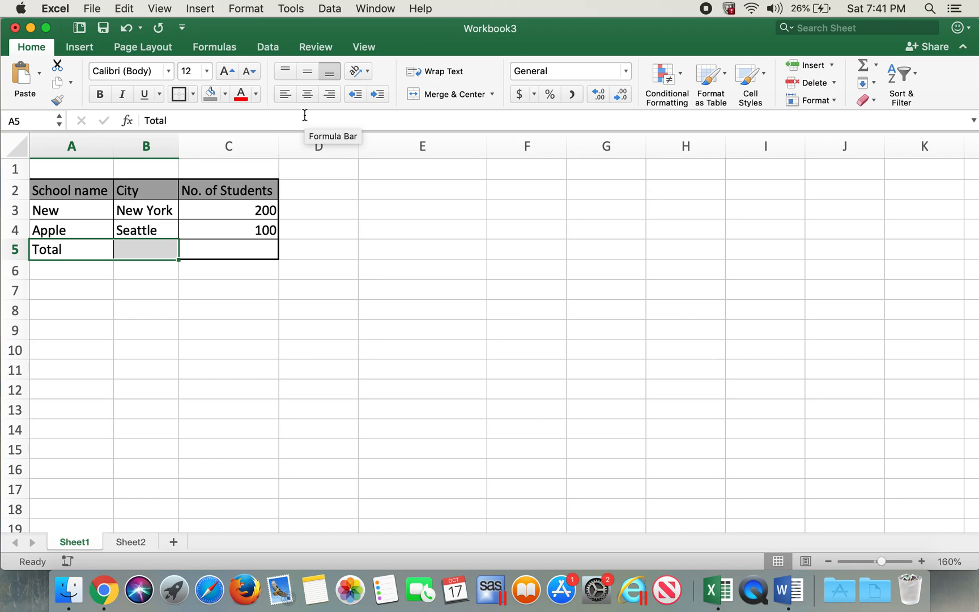
left_click(425, 95)
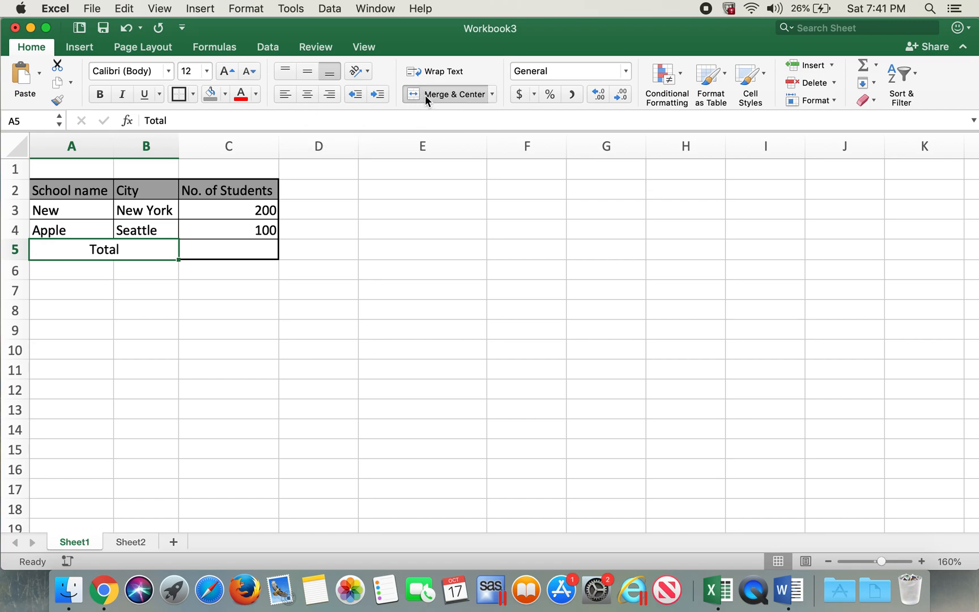
left_click(146, 267)
left_click(127, 251)
left_click(136, 304)
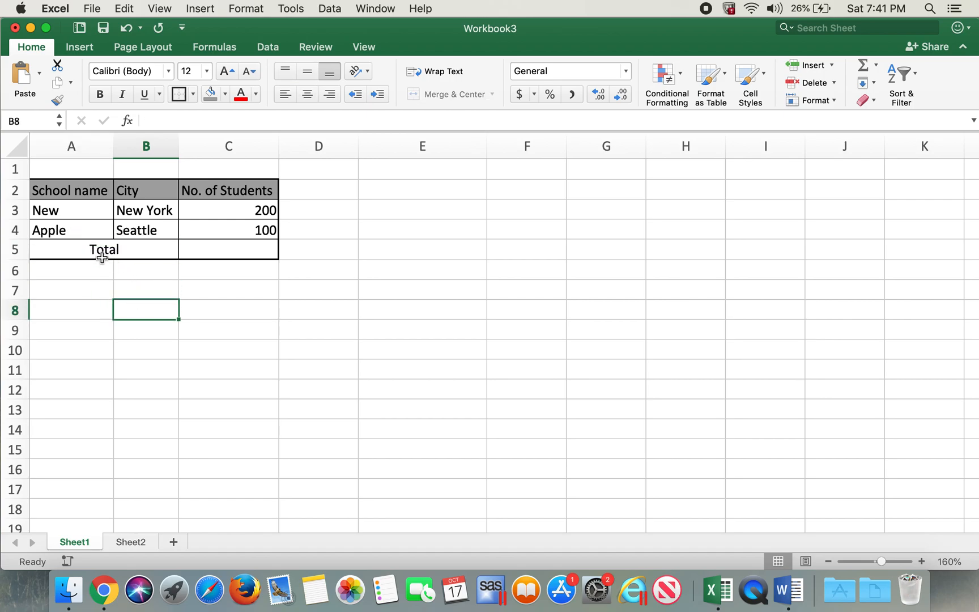
left_click(116, 251)
left_click(221, 286)
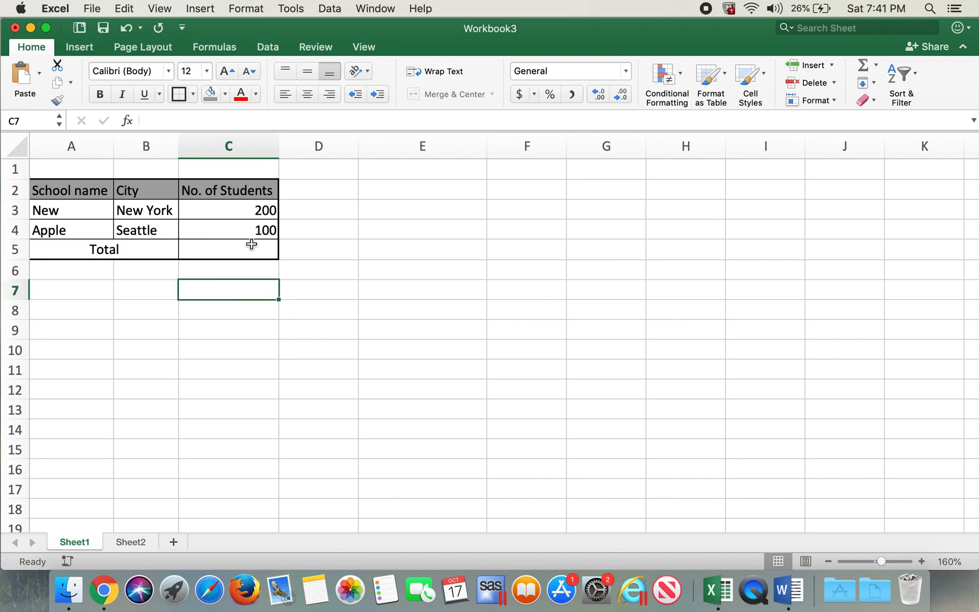
- Total the student numbers in cell C5 with the formula =SUM(C3:C4)
left_click(265, 215)
left_click(262, 234)
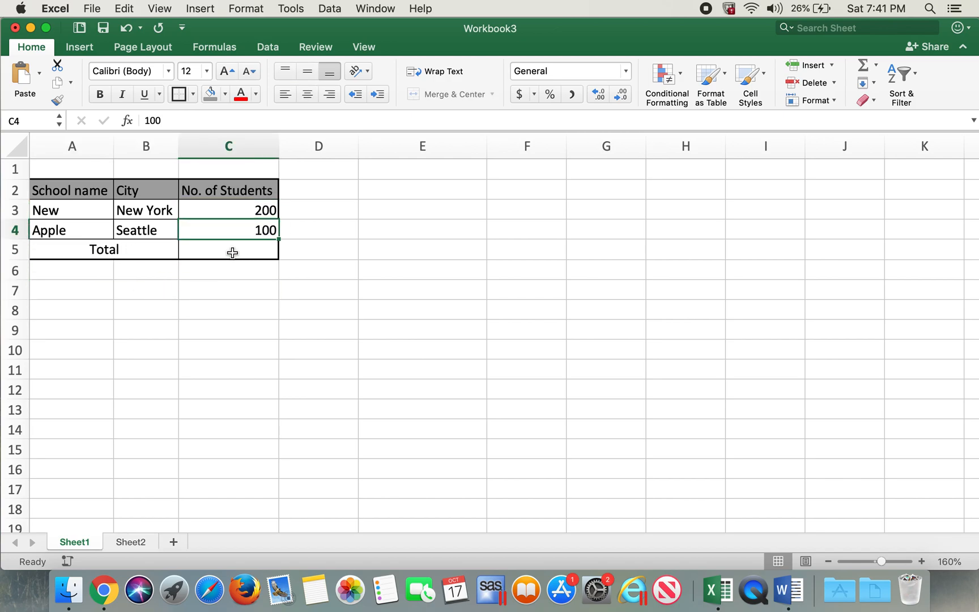
left_click(237, 243)
left_click_drag(263, 209, 259, 221)
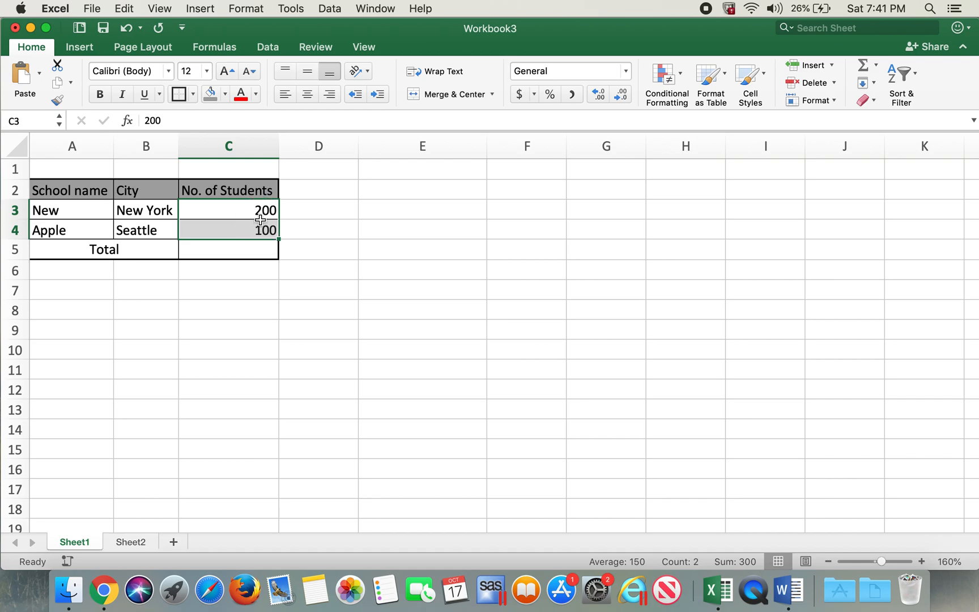
left_click(223, 250)
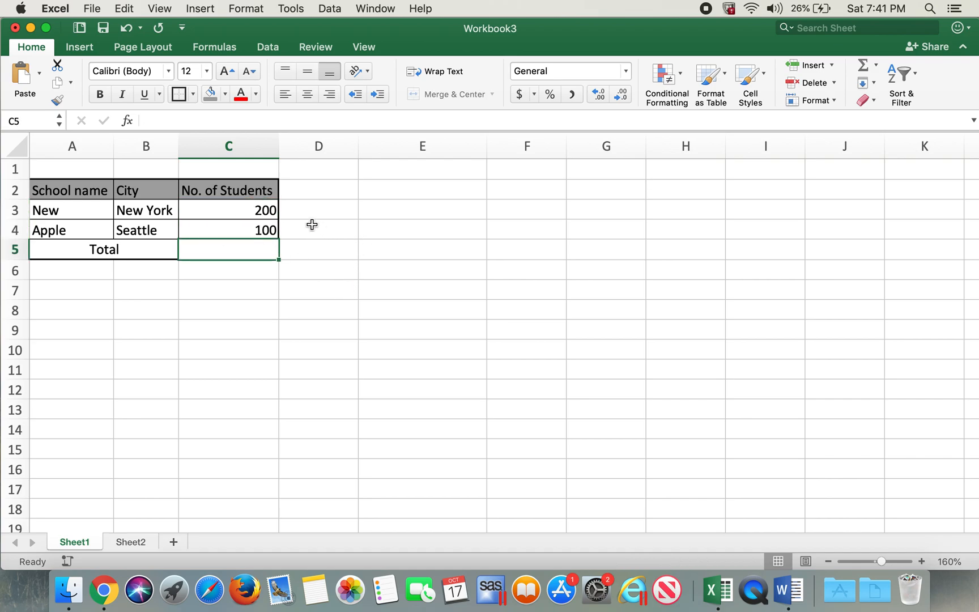
double_click(228, 253)
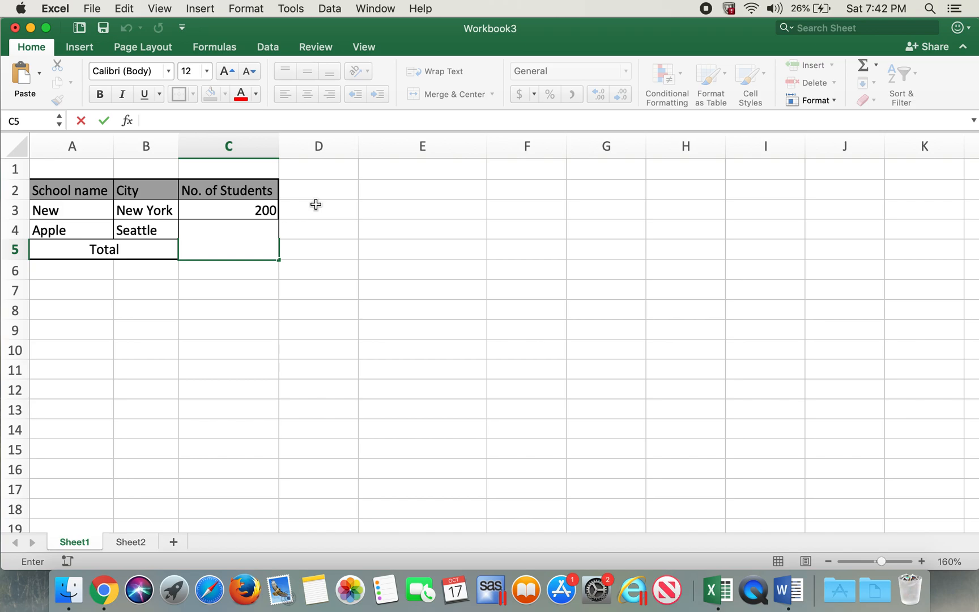
type("=s")
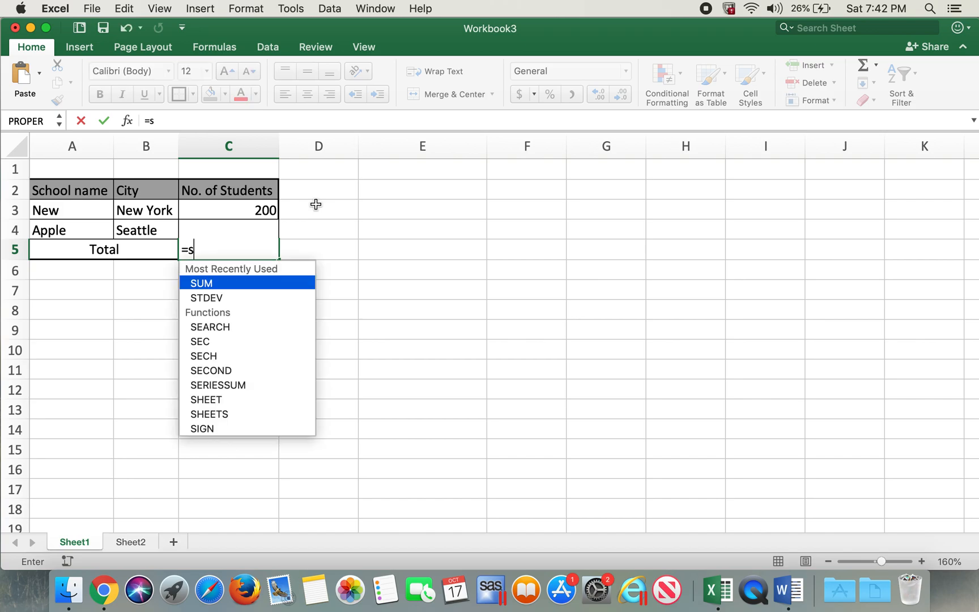
type("um")
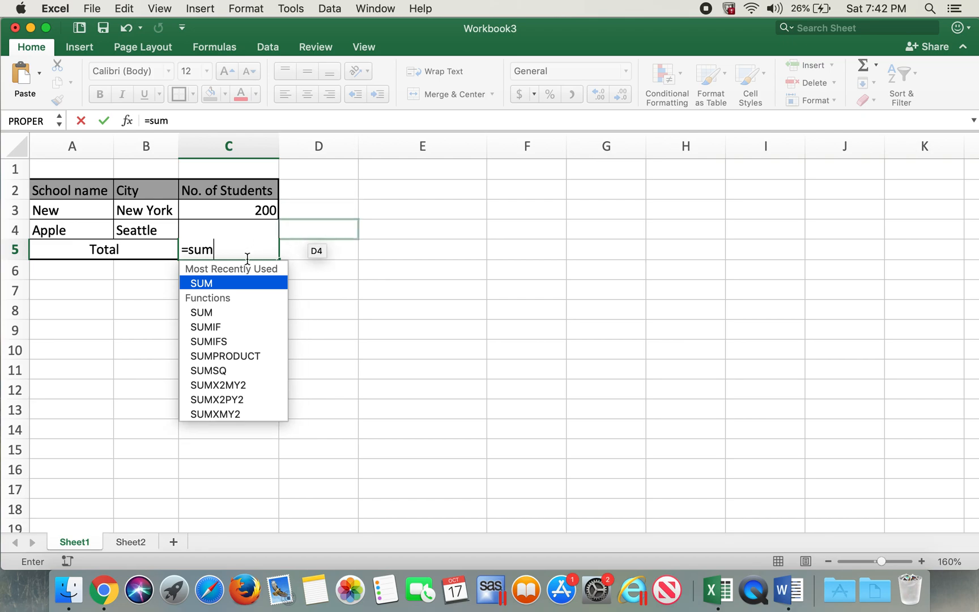
double_click(206, 283)
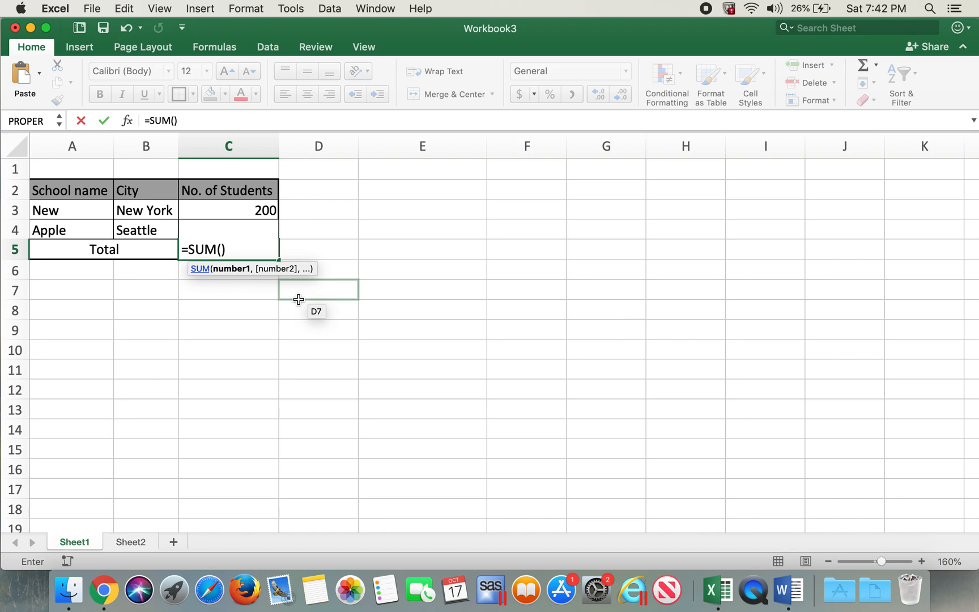
left_click(221, 212)
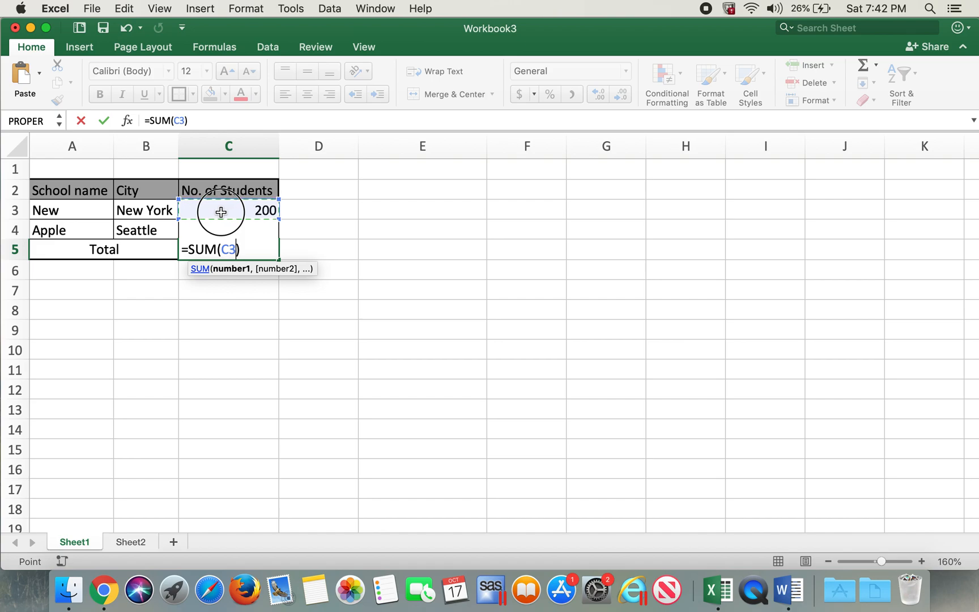
left_click_drag(221, 211, 224, 232)
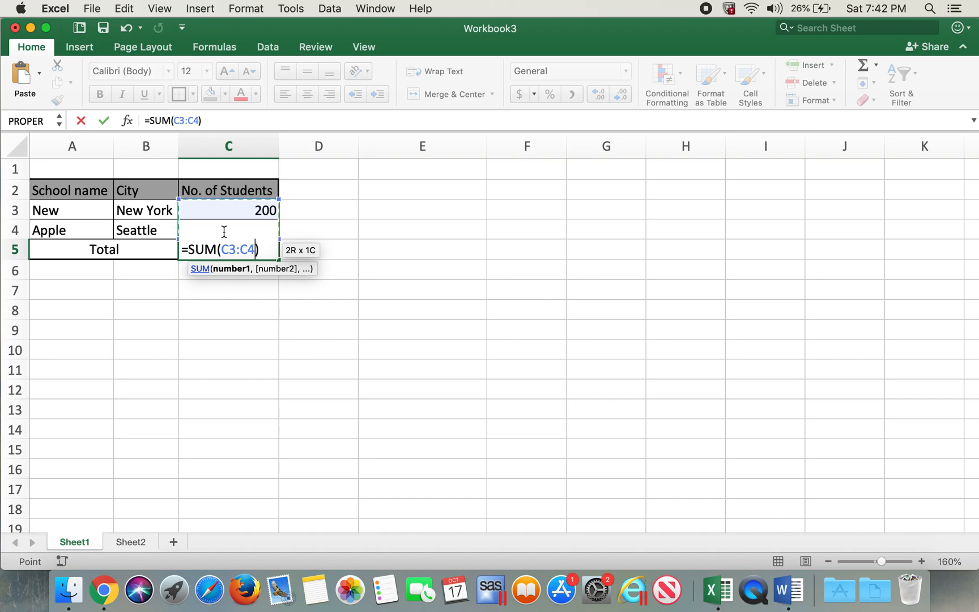
left_click_drag(224, 232, 201, 231)
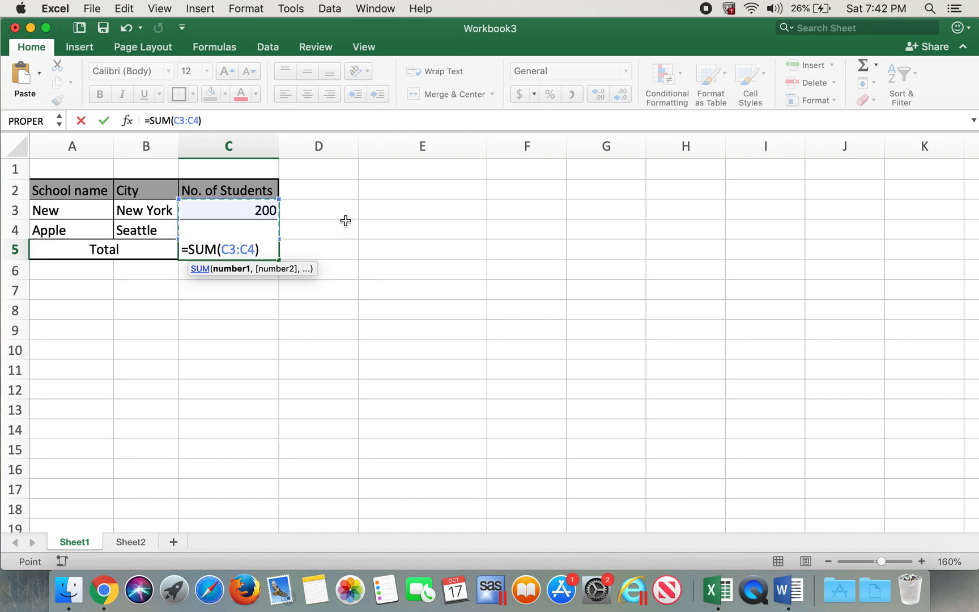
key("Return")
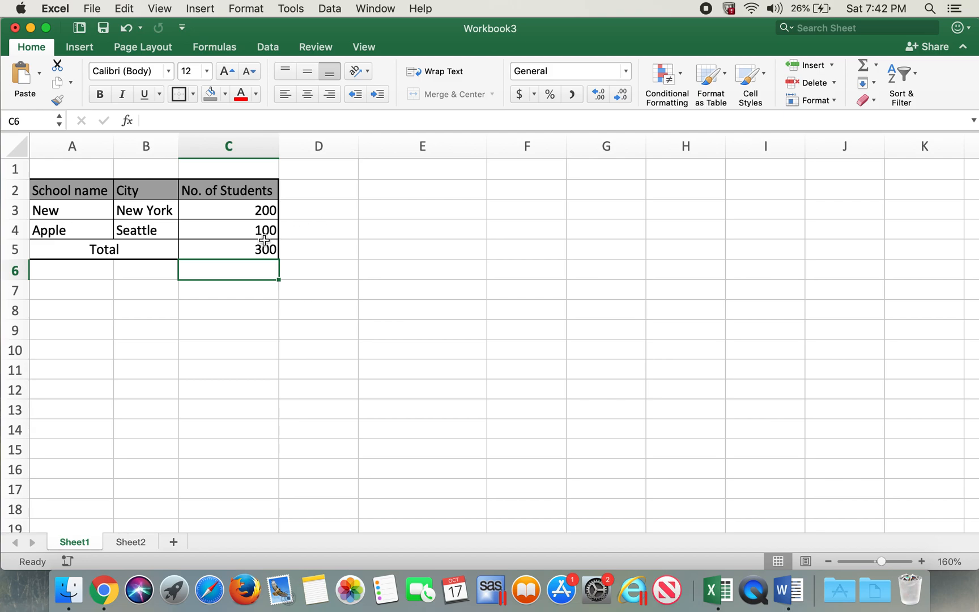
- Check the formula in the total cell C5 against the student numbers in C3:C4
left_click(248, 253)
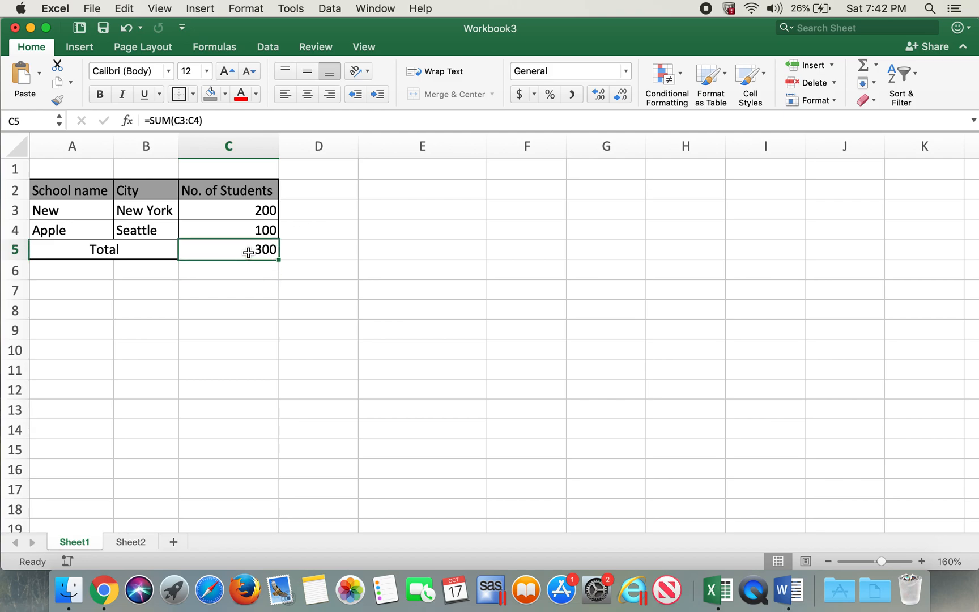
left_click(299, 210)
left_click(260, 210)
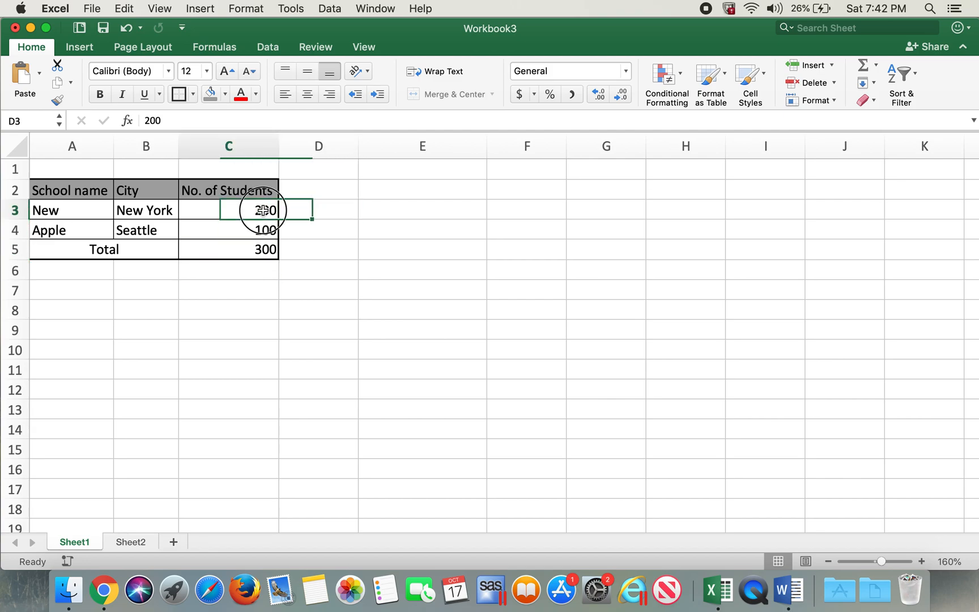
left_click_drag(262, 221, 263, 229)
left_click(252, 249)
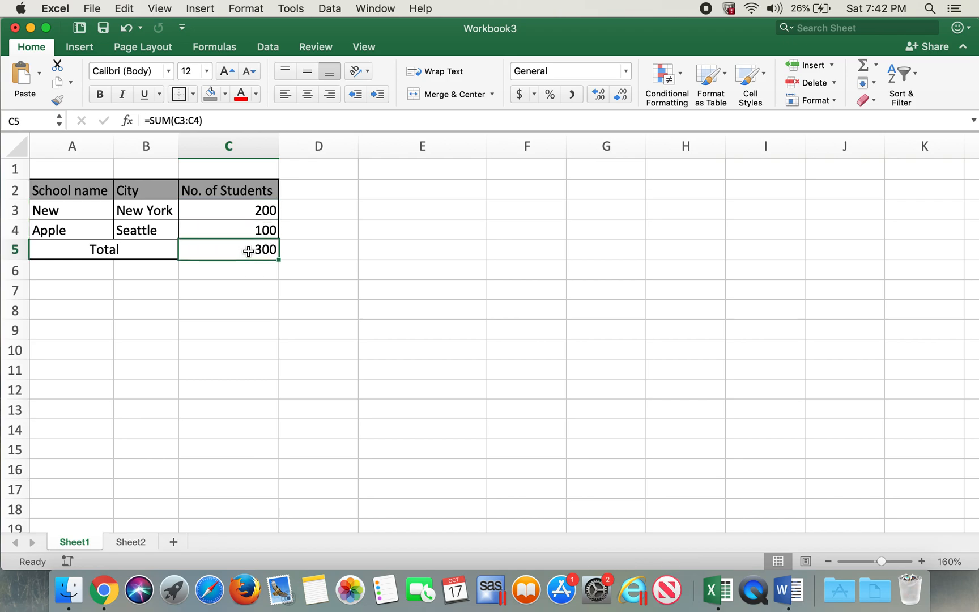
left_click(343, 256)
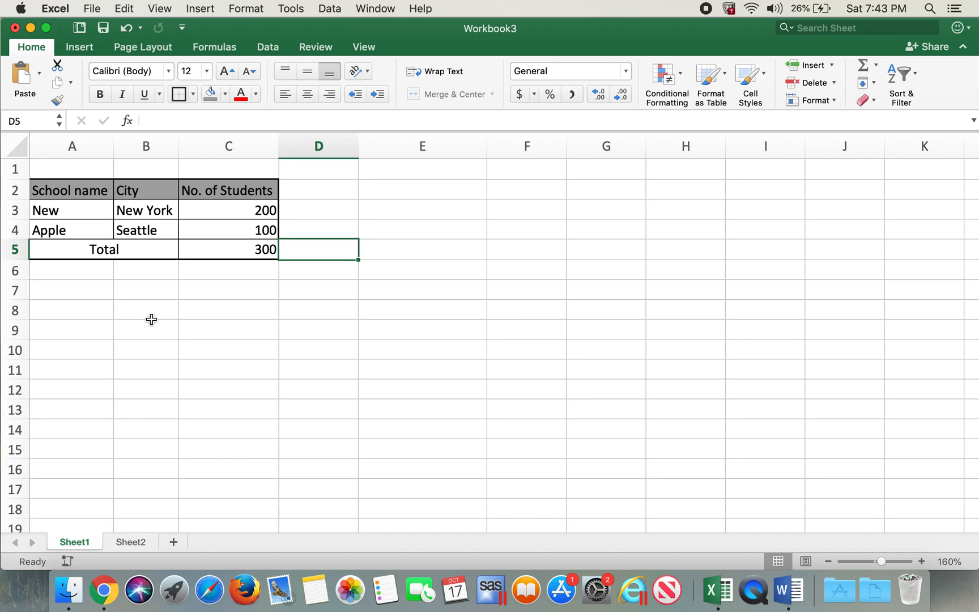
- Enter the header Month in cell A7 and the header Total Rainfall in cell B7
left_click(101, 292)
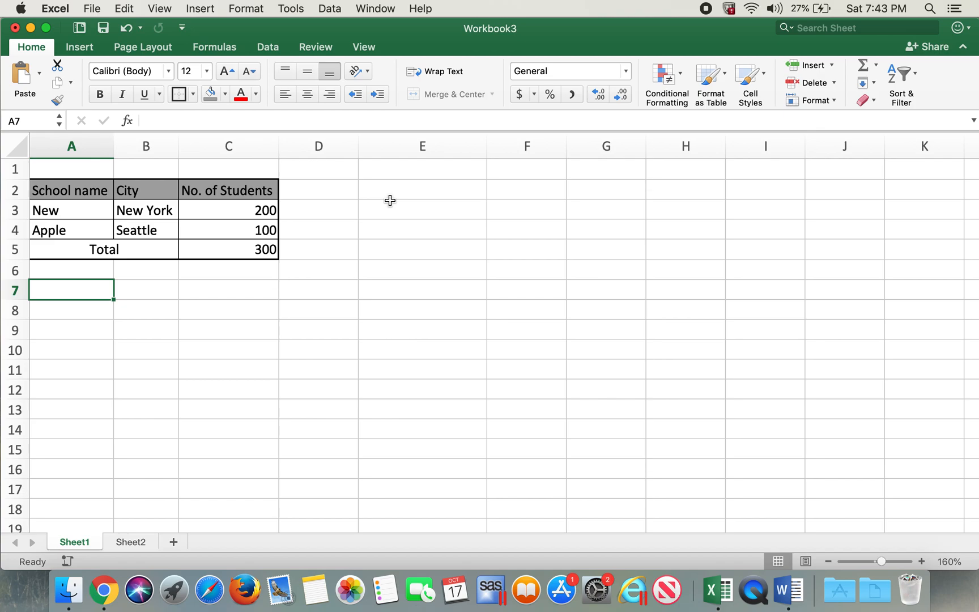
type("JMonth")
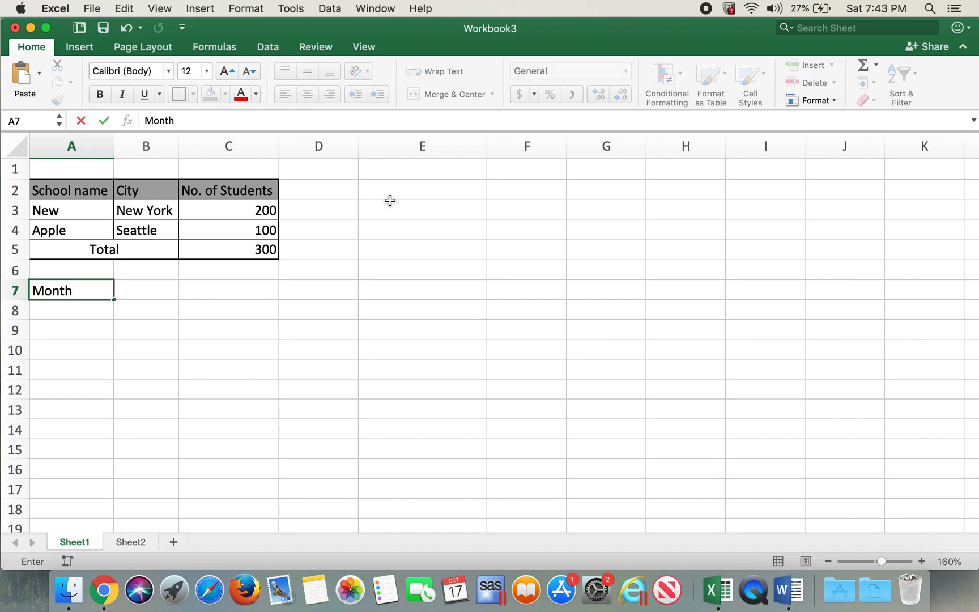
key("Tab")
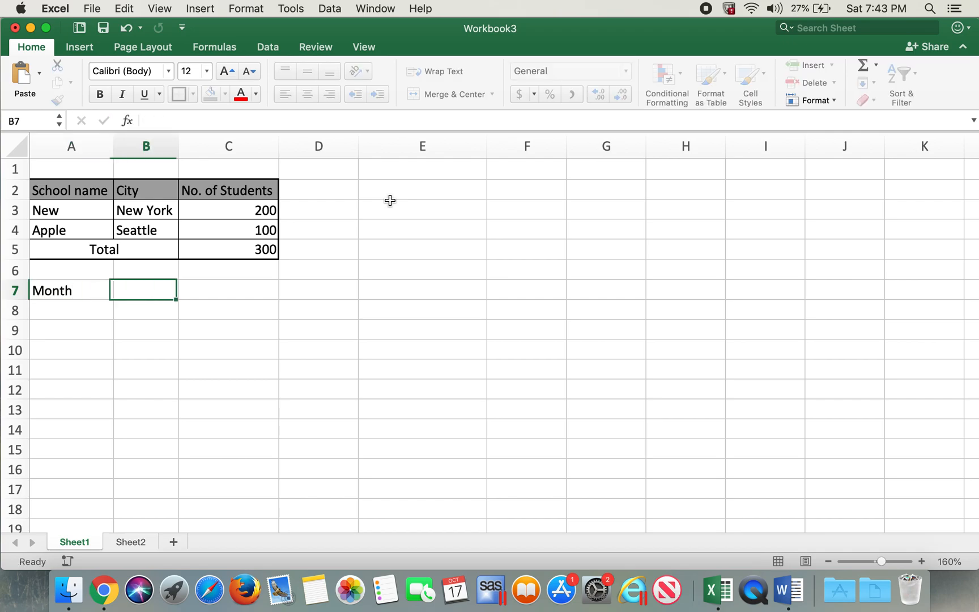
type("Total Rainfall")
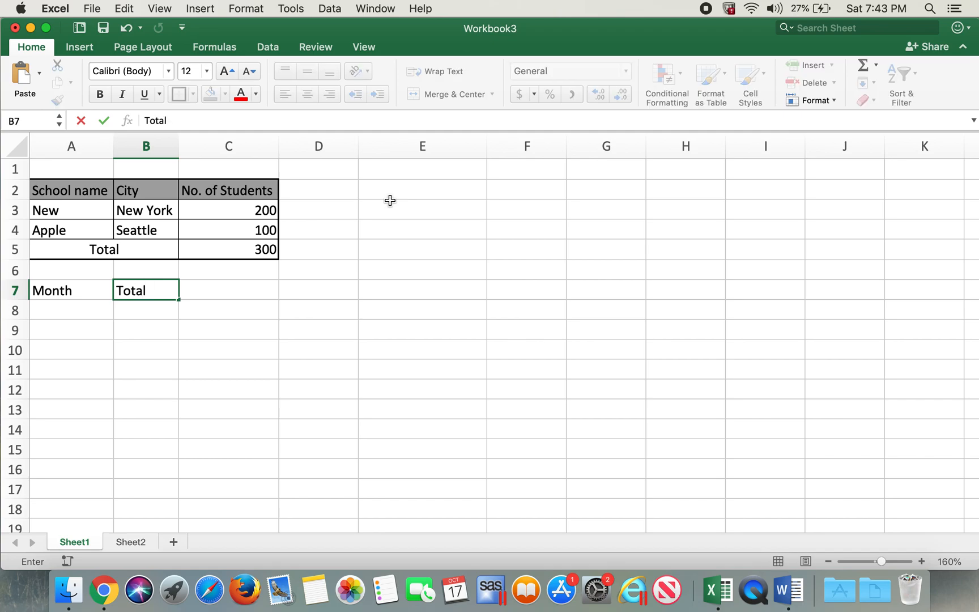
key("Tab")
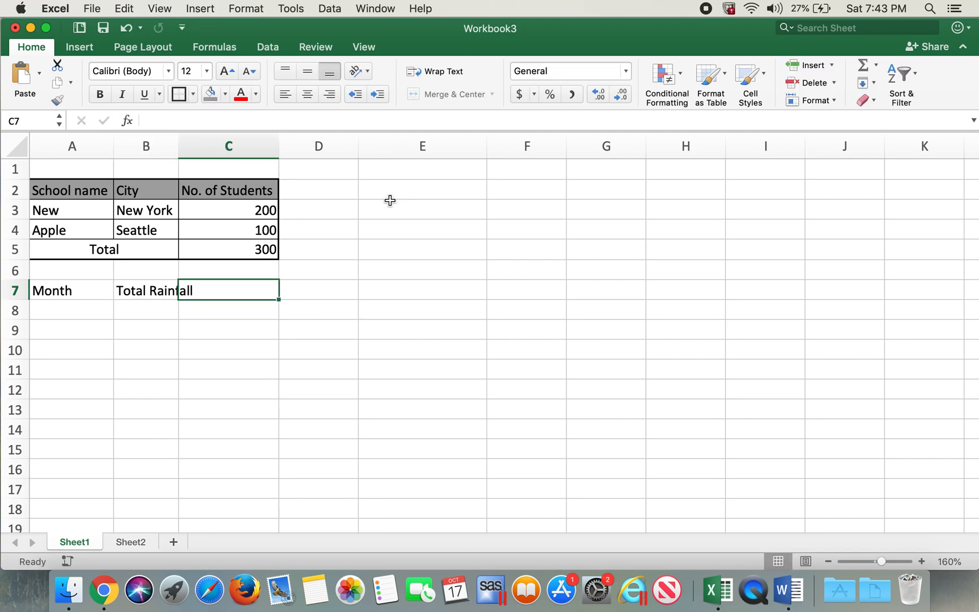
- Widen column B so the full Total Rainfall header fits within it
left_click(172, 146)
left_click(188, 145)
left_click_drag(179, 145, 199, 145)
left_click(243, 291)
- Enter January in A8 and February in A9 under the Month header
left_click(86, 305)
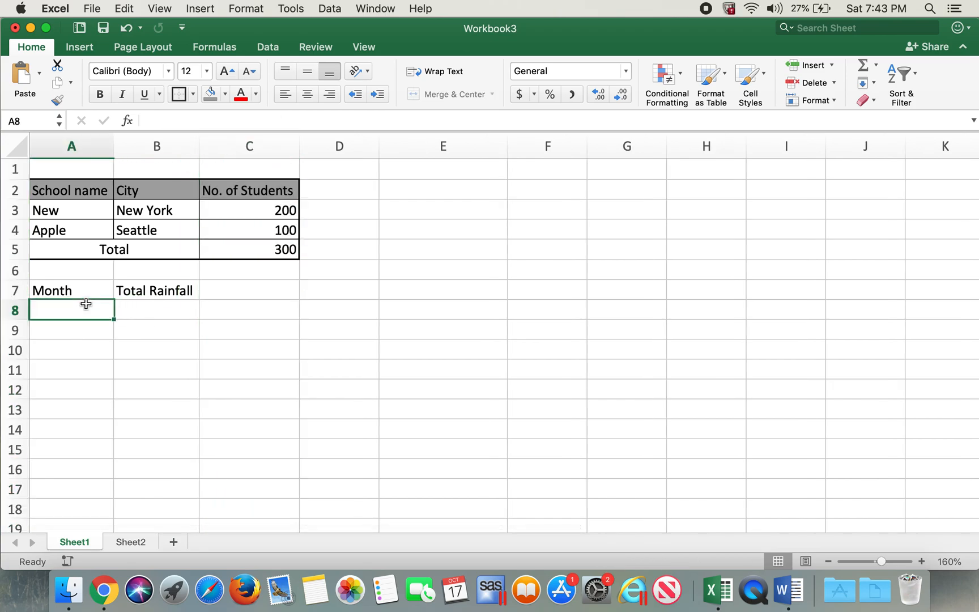
type("January")
key("Tab")
key("Down")
key("Left")
type("Februa")
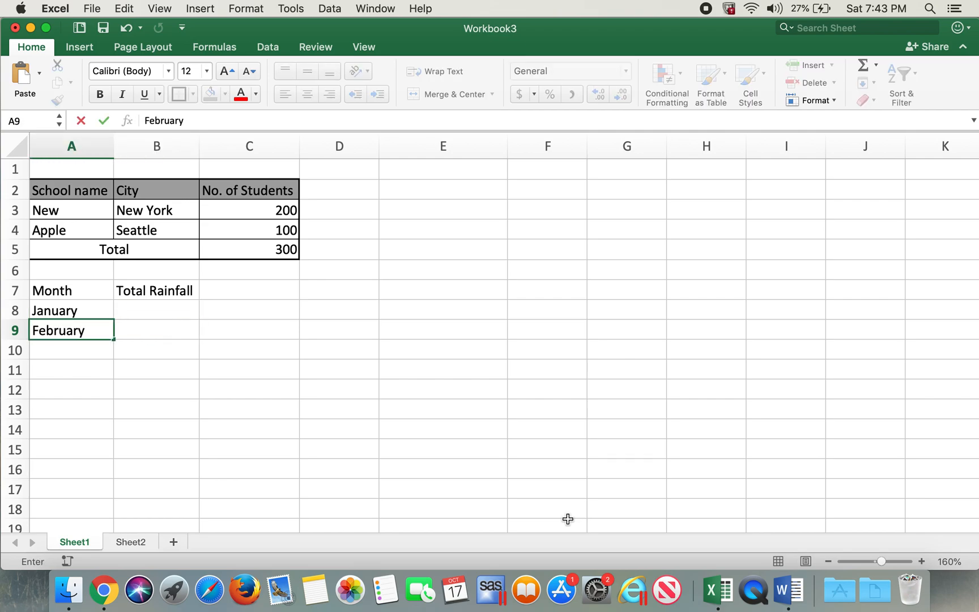
left_click(477, 508)
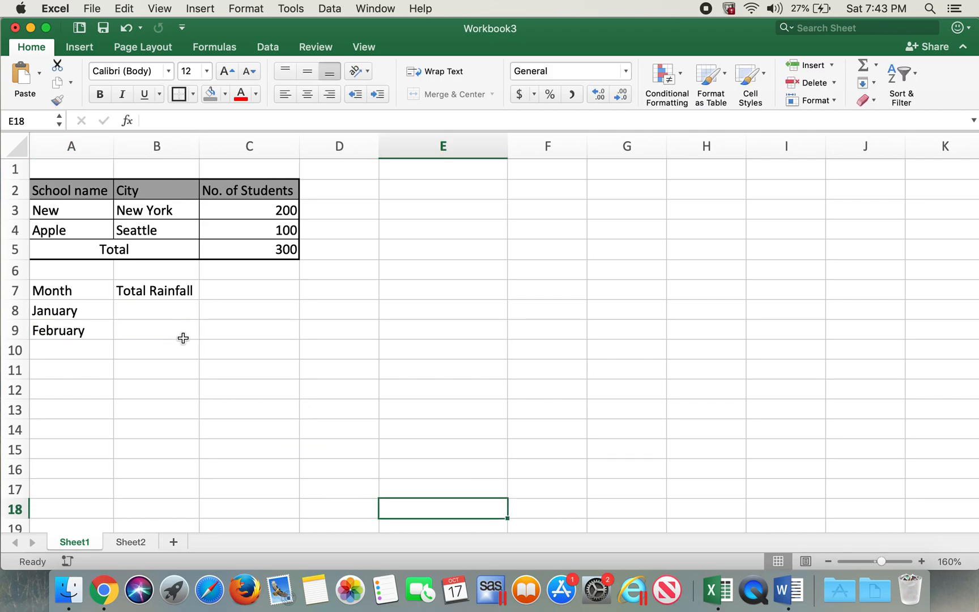
- Extend the month series from A8:A9 down to A19 with the fill handle, ending at December
left_click_drag(95, 308, 79, 323)
left_click(405, 264)
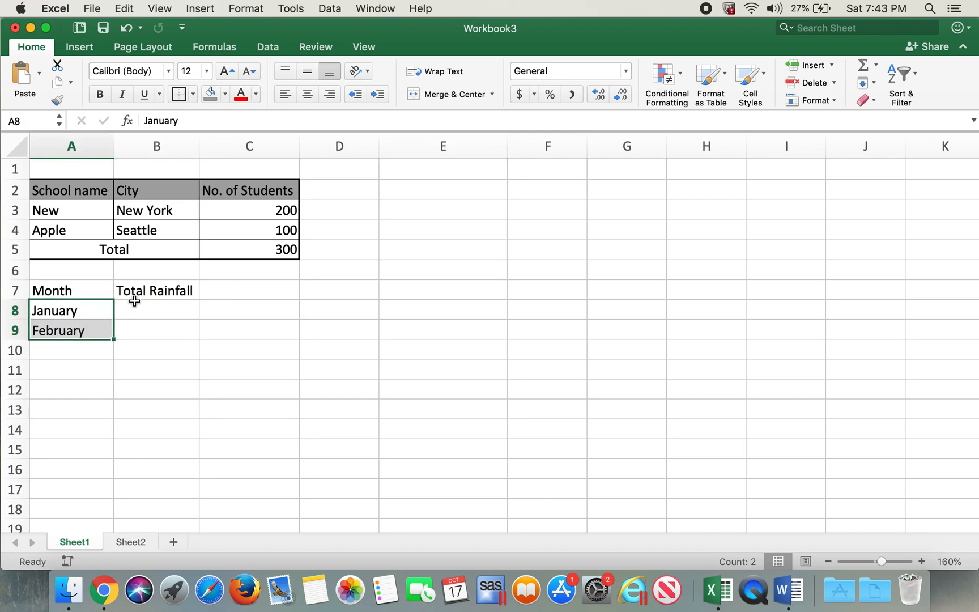
left_click_drag(95, 306, 90, 328)
left_click(114, 338)
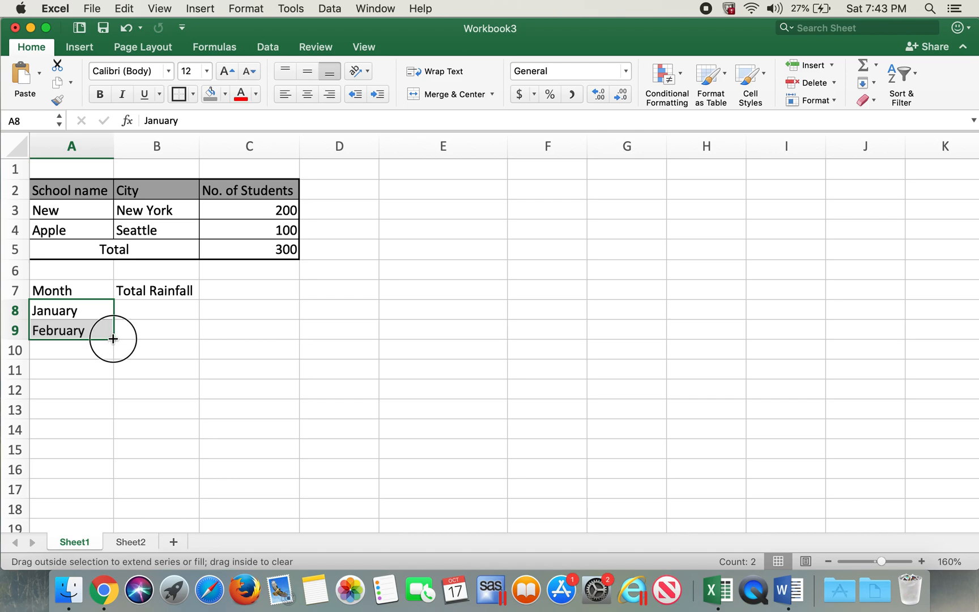
left_click_drag(113, 339, 97, 534)
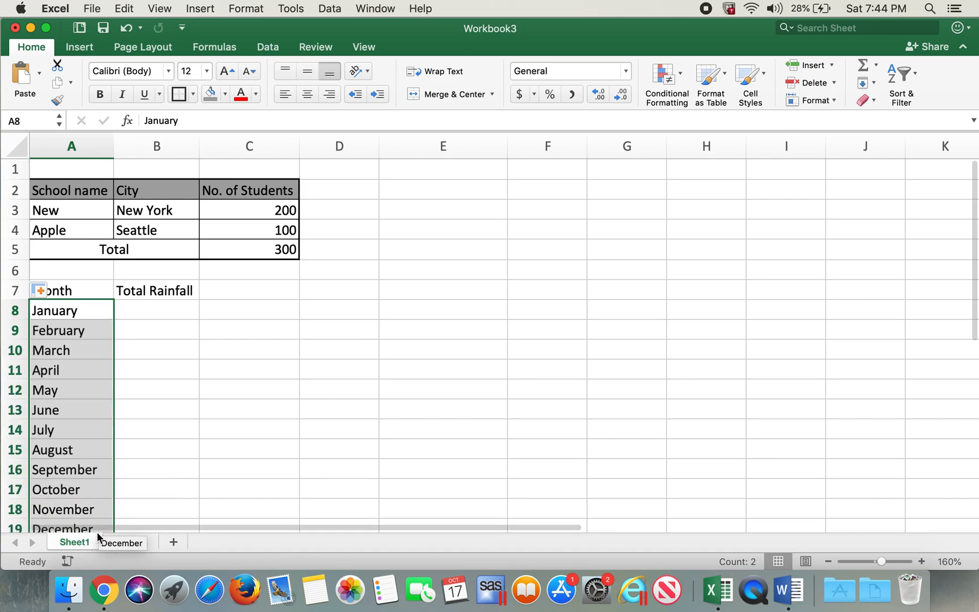
- Examine the filled month list from January down past its last row
left_click(157, 390)
key("Left")
key("Down")
key("Down")
key("Down")
key("Down")
key("Down")
key("Down")
key("Down")
key("Down")
key("Down")
key("Down")
key("Down")
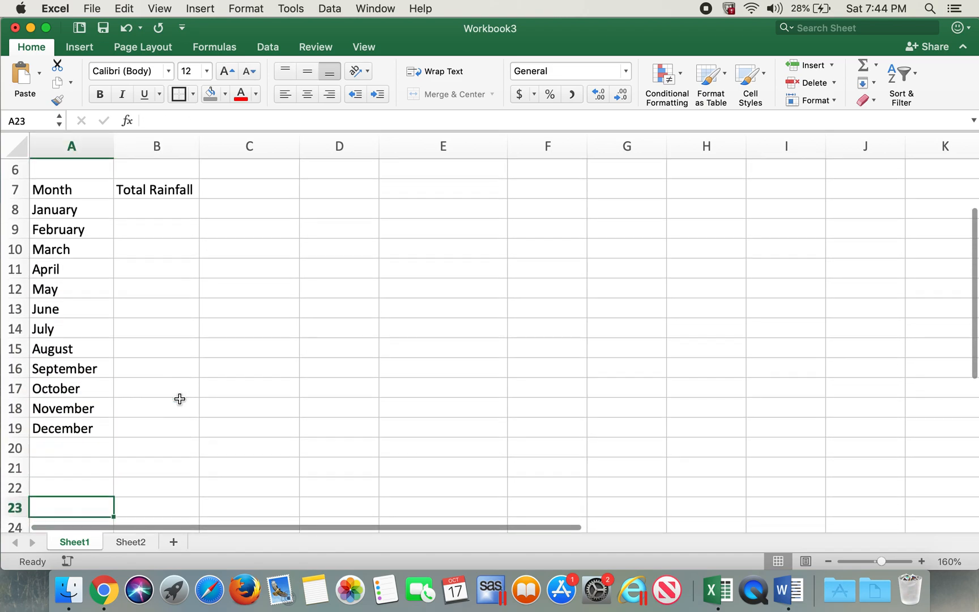
key("Up")
key("Up")
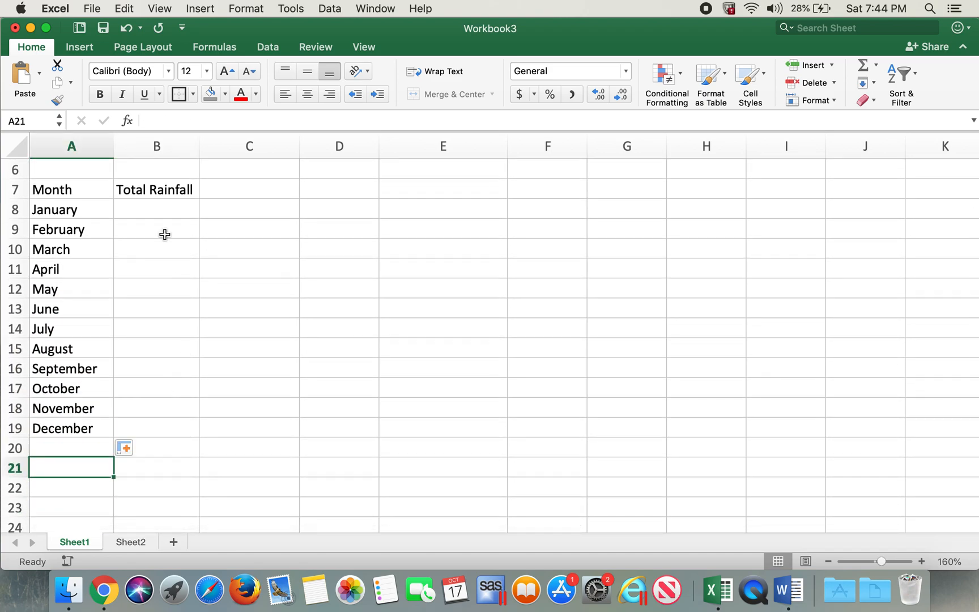
- Enter the rainfall values 1, 2, 3 and 4 for January to April in B8:B11
left_click(161, 209)
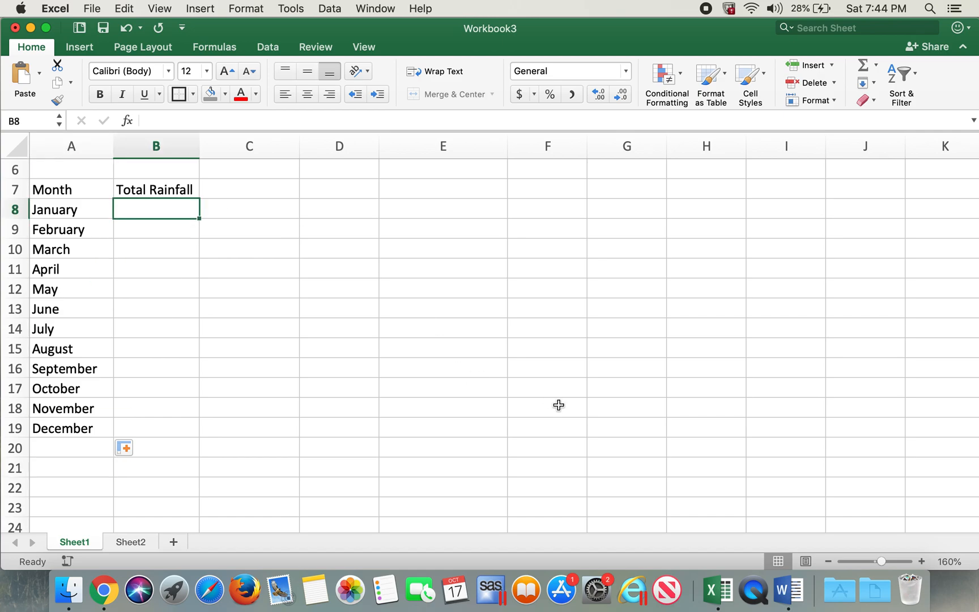
type("1")
key("Return")
type("2")
key("Return")
type("3")
key("Return")
type("4")
key("Return")
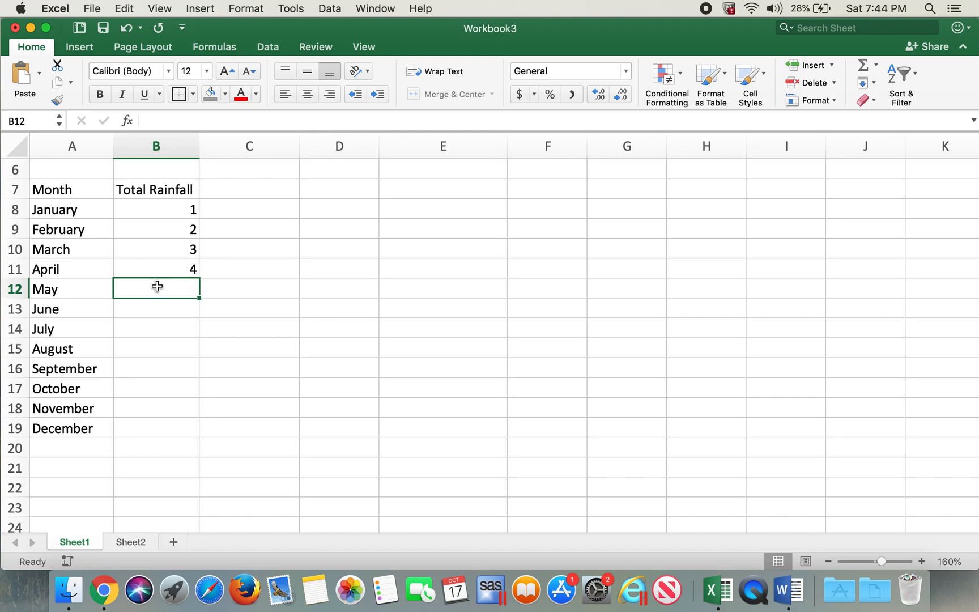
- Extend the rainfall series from B8:B11 down to B19 so every month through December has a value
left_click(90, 307)
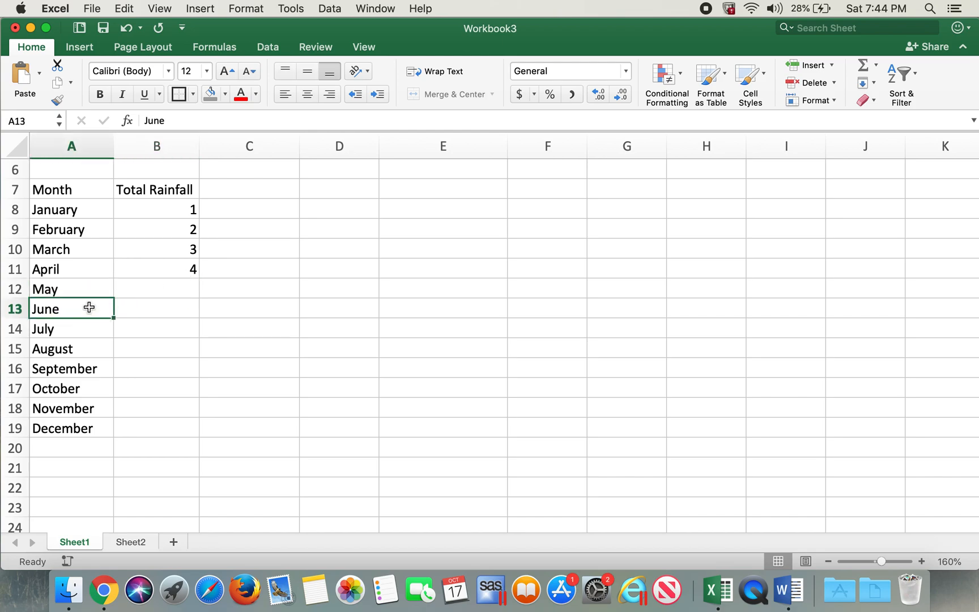
left_click(129, 324)
left_click(128, 355)
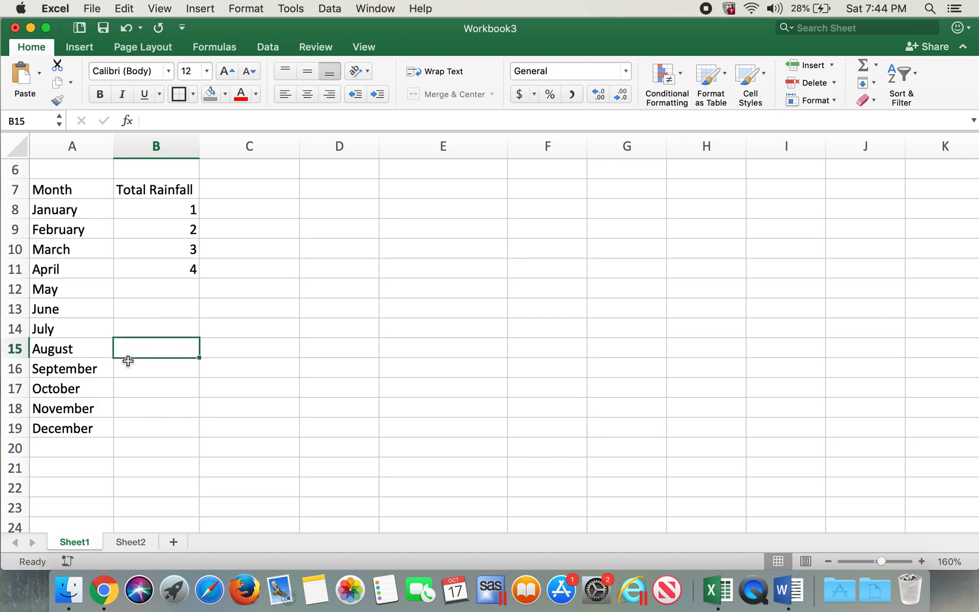
left_click(126, 384)
left_click(122, 429)
left_click(179, 290)
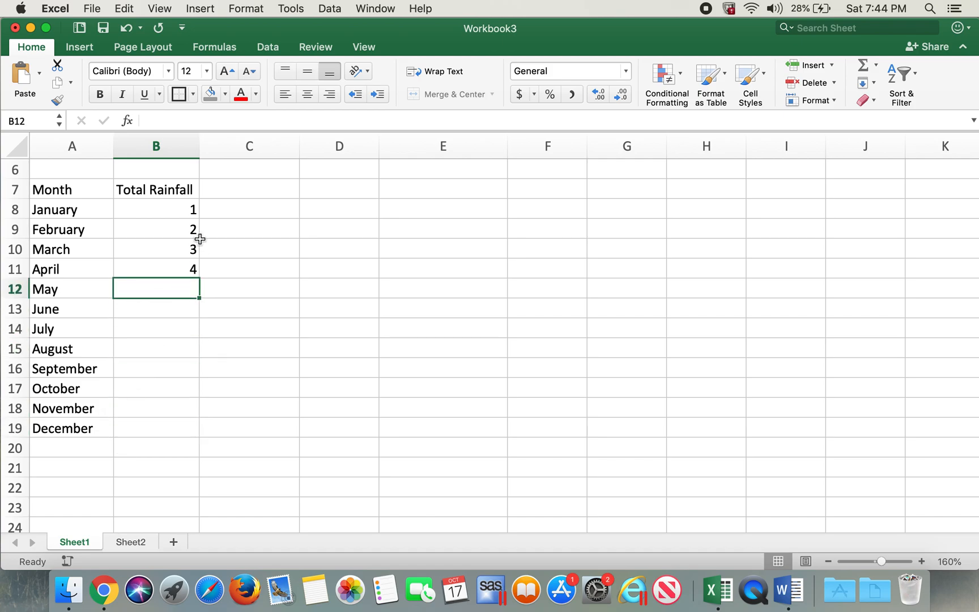
left_click_drag(193, 213, 178, 441)
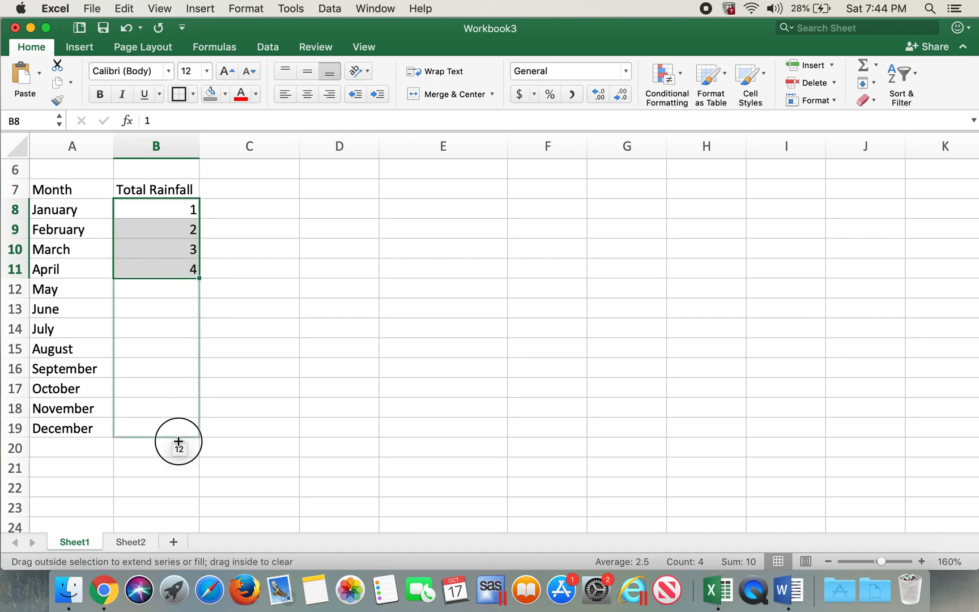
left_click_drag(179, 441, 179, 443)
left_click(245, 376)
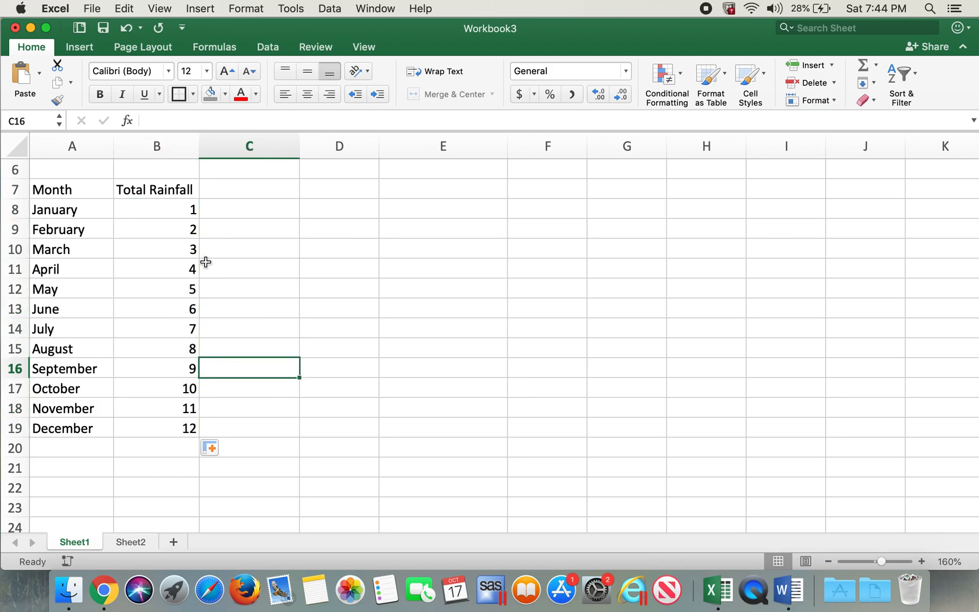
left_click_drag(191, 216, 189, 429)
left_click(270, 331)
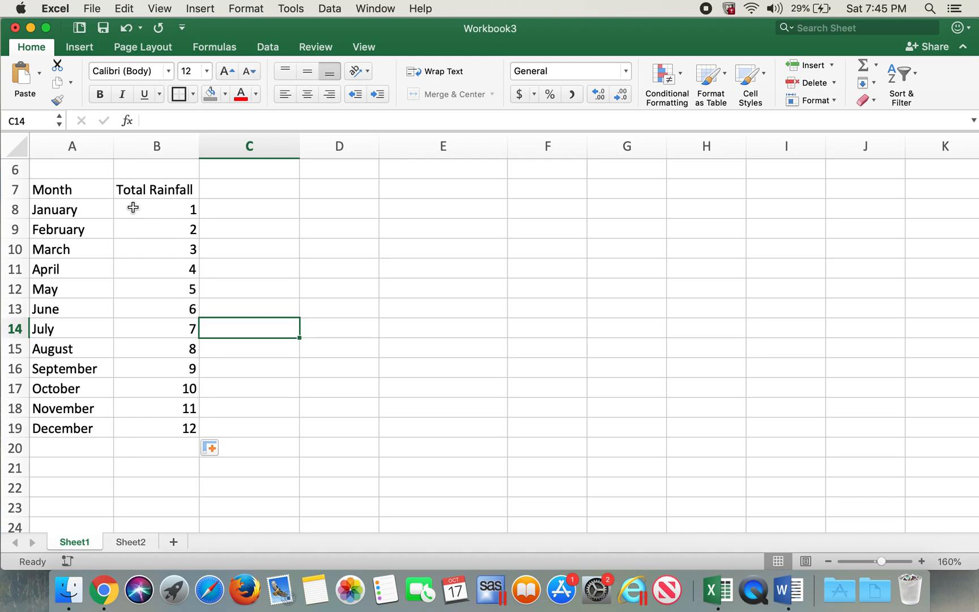
- Enter 1 as the rainfall for January, 7 for March and 9 for April
left_click(182, 210)
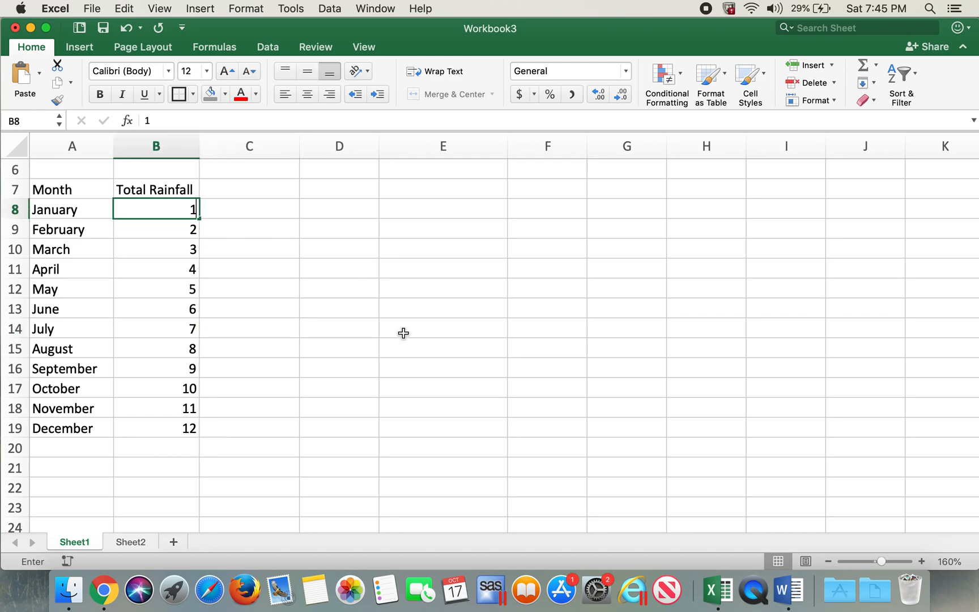
type("1")
key("Return")
key("Return")
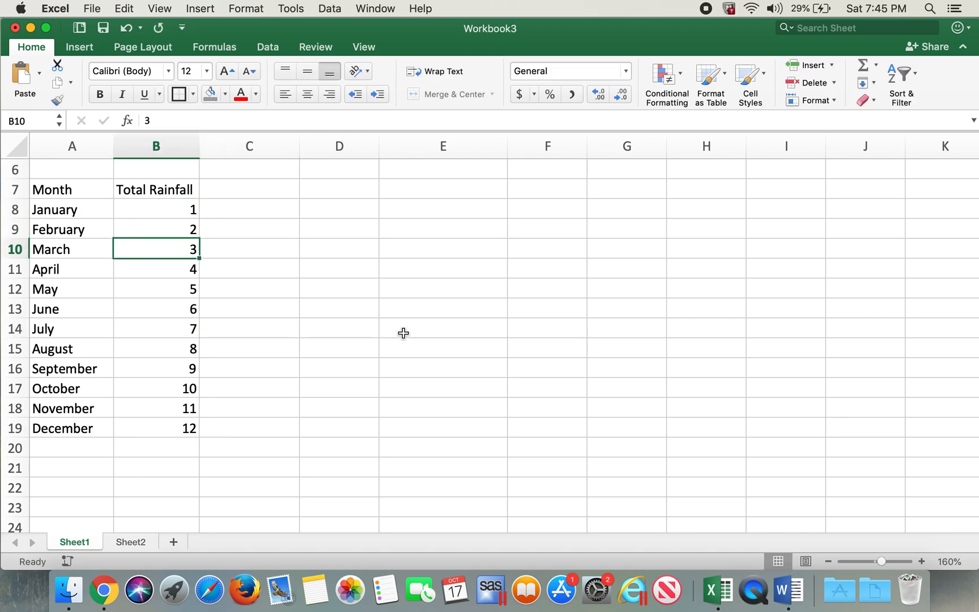
type("7")
key("Return")
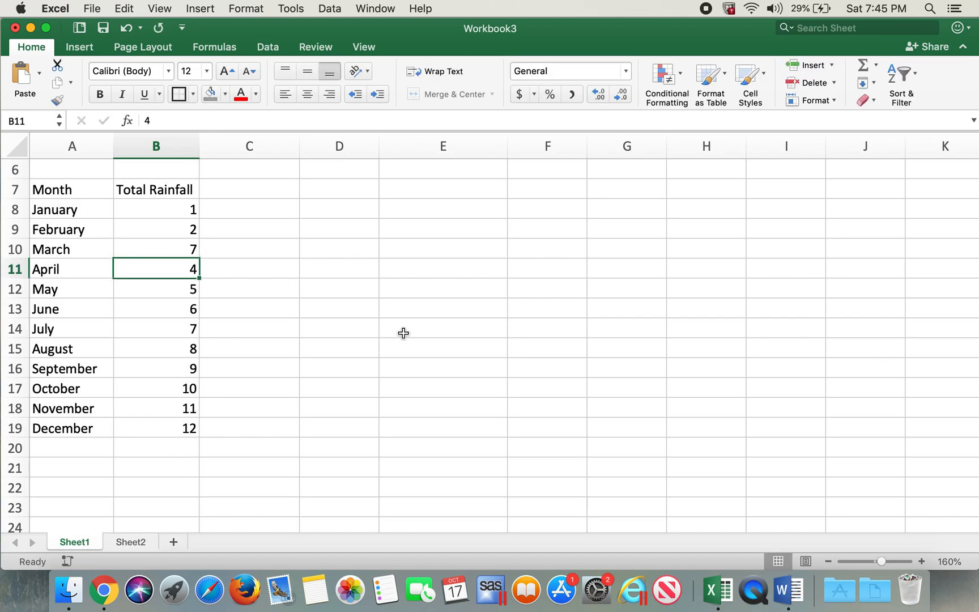
type("9")
key("Return")
left_click(273, 286)
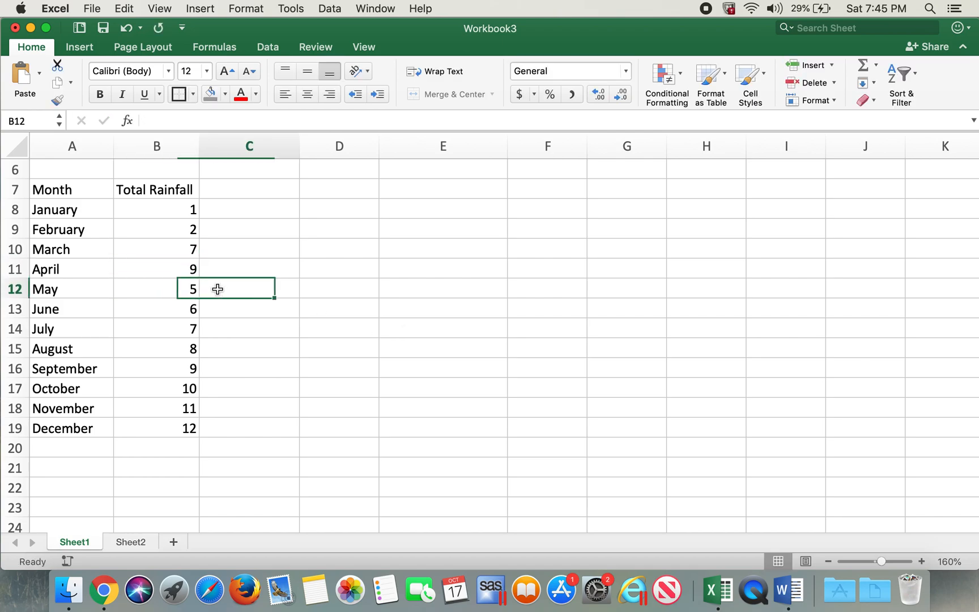
- Cut the rainfall table A7:B19 and paste it one column over, starting at B7
left_click_drag(73, 188, 170, 429)
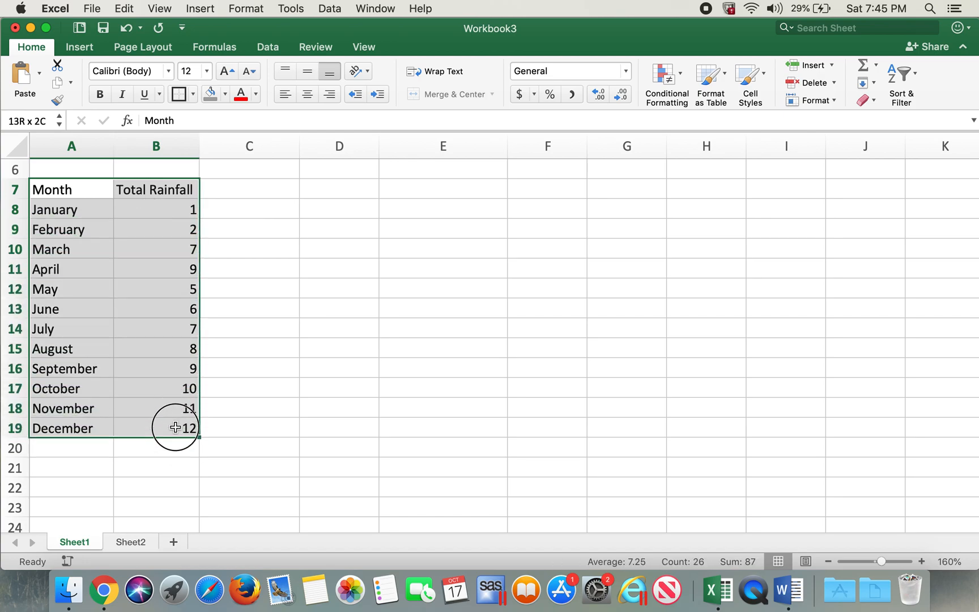
right_click(128, 245)
left_click(142, 251)
left_click(148, 191)
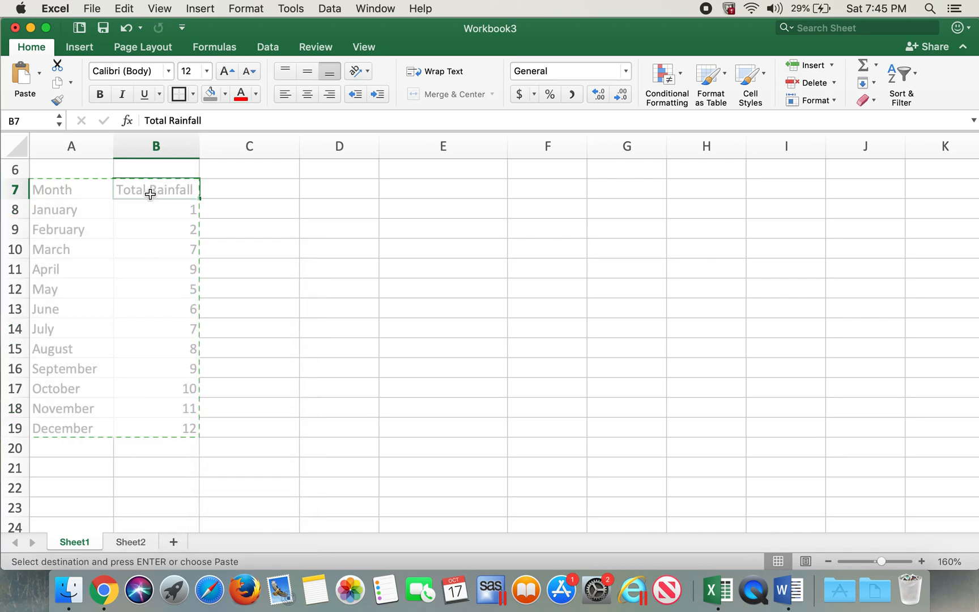
right_click(150, 193)
left_click(178, 230)
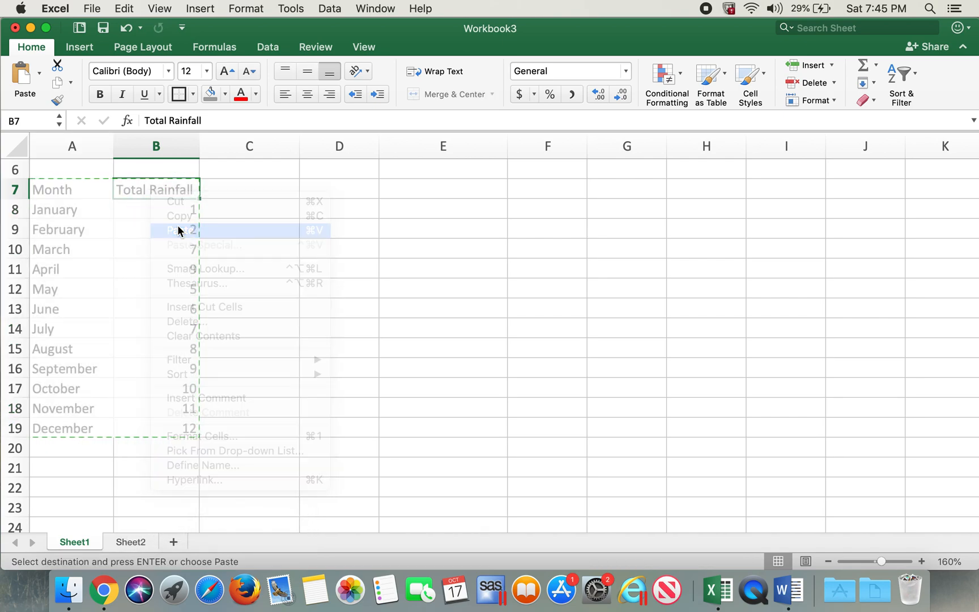
left_click(289, 229)
- Enter the header Number in the emptied cell A7
left_click(85, 194)
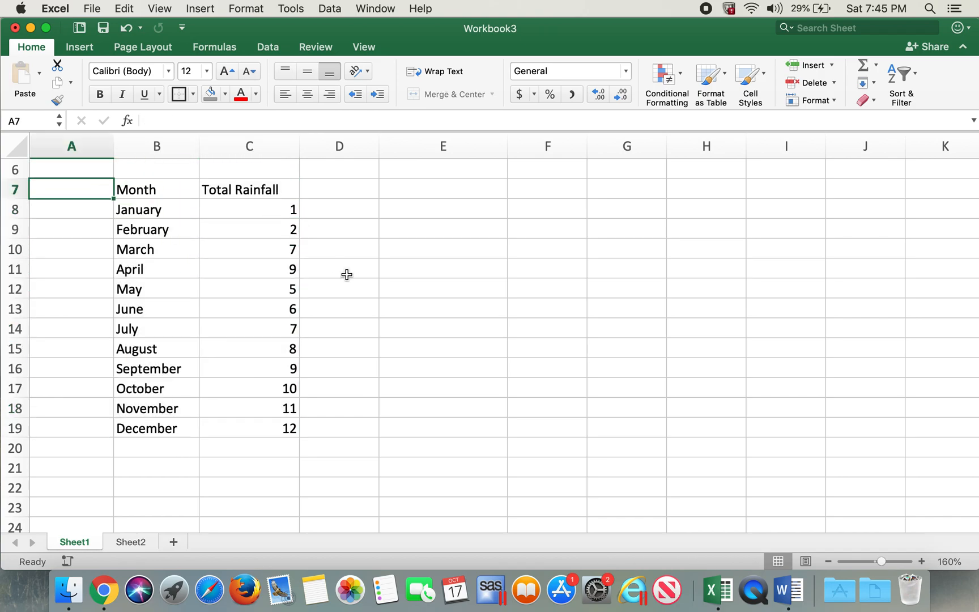
type("Number")
left_click(282, 258)
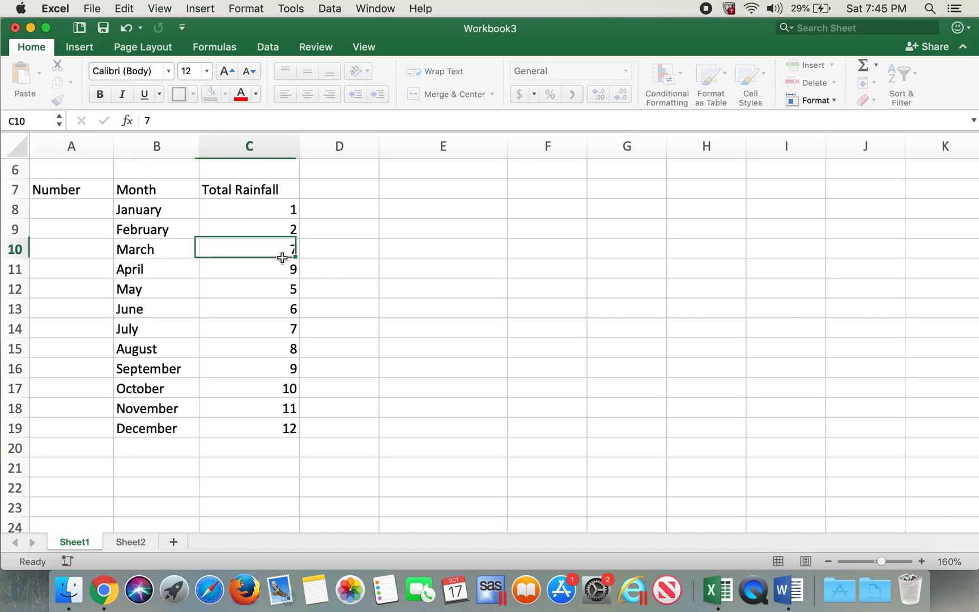
- Enter 1 and 2 in A8:A9 and fill the series down to A19 to number the months 1 to 12
left_click(97, 216)
type("1")
key("Return")
type("2")
key("Return")
left_click(88, 212)
left_click_drag(80, 209, 95, 432)
left_click(343, 385)
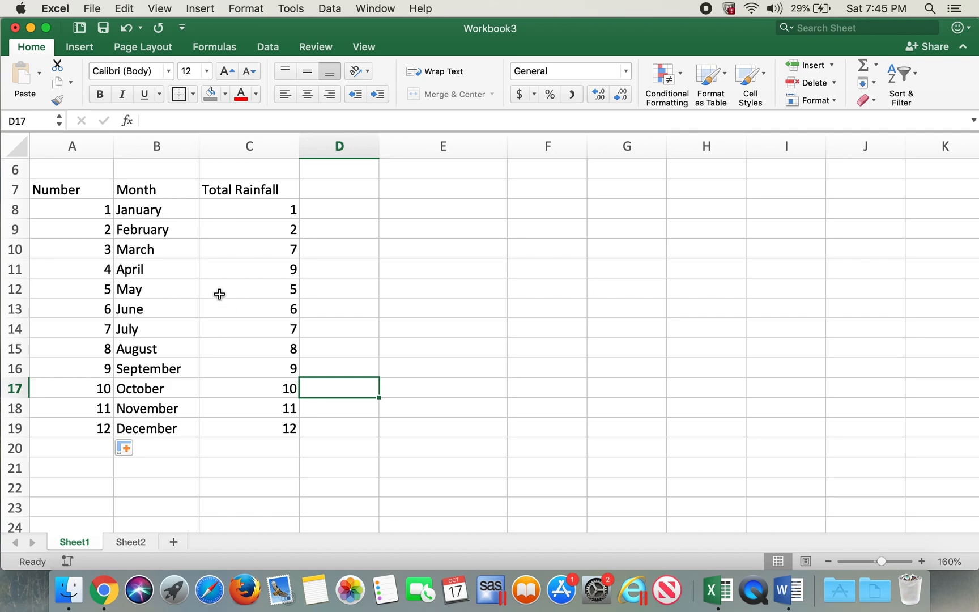
- Look over the whole sheet, from the school table down through the numbered rainfall table
left_click(207, 268)
left_click(503, 212)
key("Up")
key("Up")
key("Up")
key("Up")
key("Up")
key("Up")
key("Up")
key("Down")
key("Down")
key("Down")
key("Down")
key("Down")
key("Down")
key("Down")
key("Down")
key("Down")
key("Down")
key("Down")
key("Down")
key("Down")
key("Down")
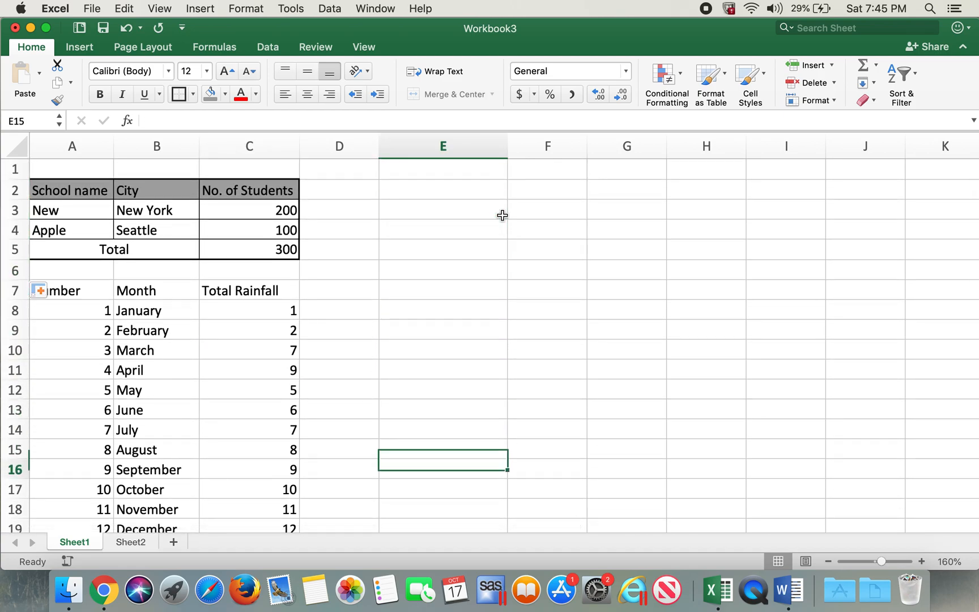
key("Down")
key("Down")
key("Down")
key("Down")
key("Down")
key("Down")
key("Down")
- Apply All Borders to the rainfall table A7:C19
left_click_drag(34, 211, 258, 454)
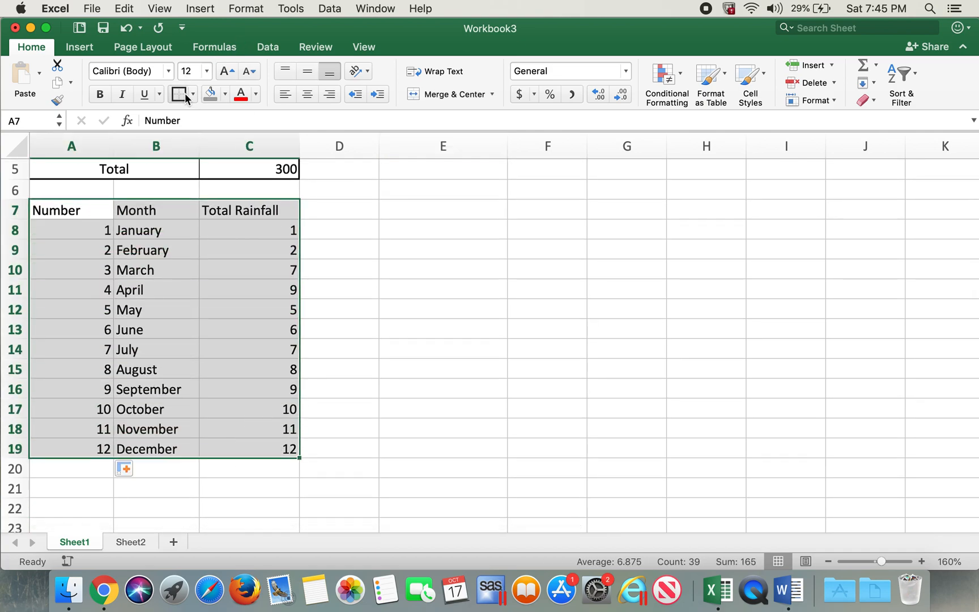
left_click(194, 94)
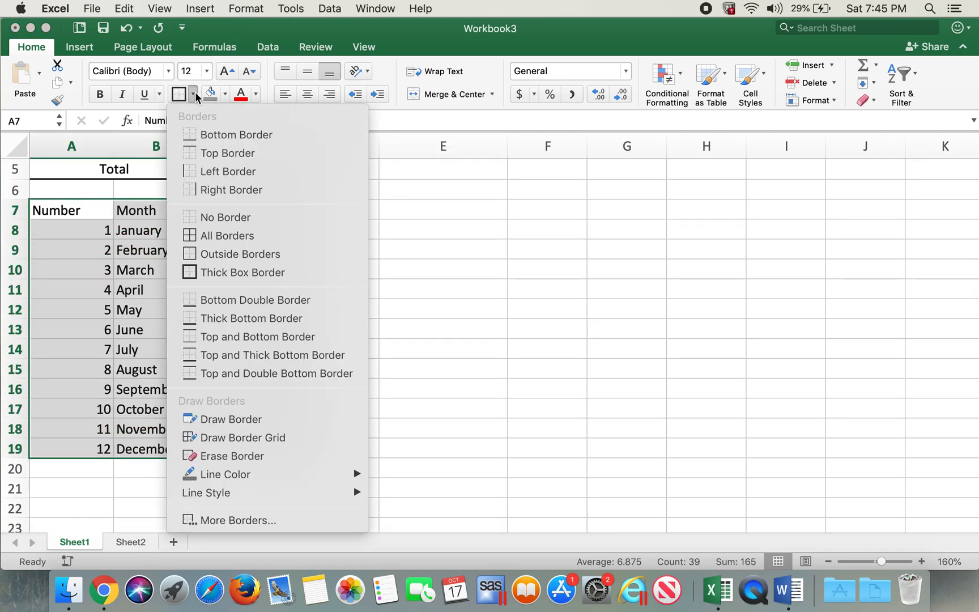
left_click(210, 236)
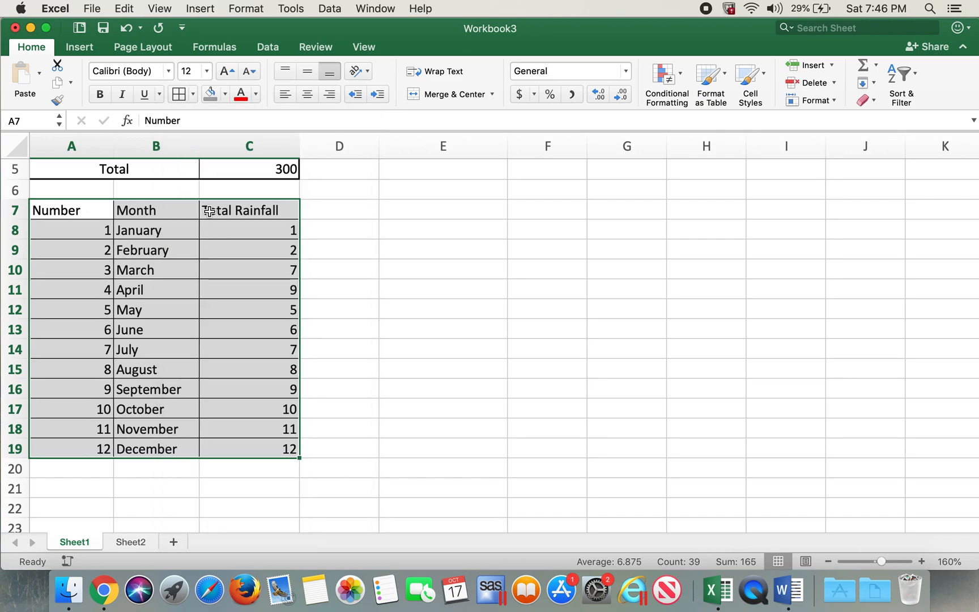
- Apply a thick outside border around the rainfall table A7:C19
left_click(195, 95)
left_click(205, 272)
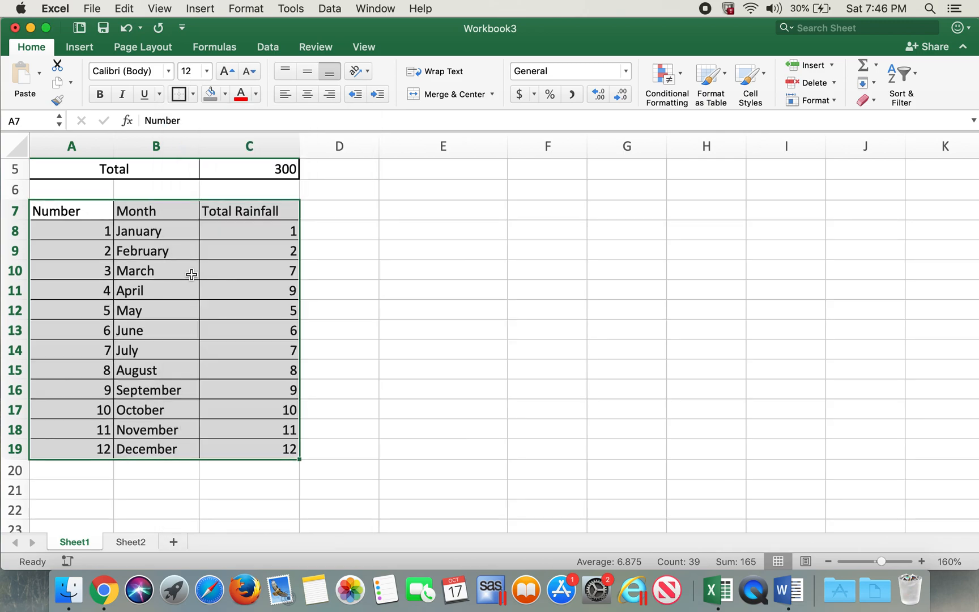
left_click(166, 275)
- Shade the rainfall table's header row A7:C7 with a gray fill
left_click_drag(79, 212, 216, 211)
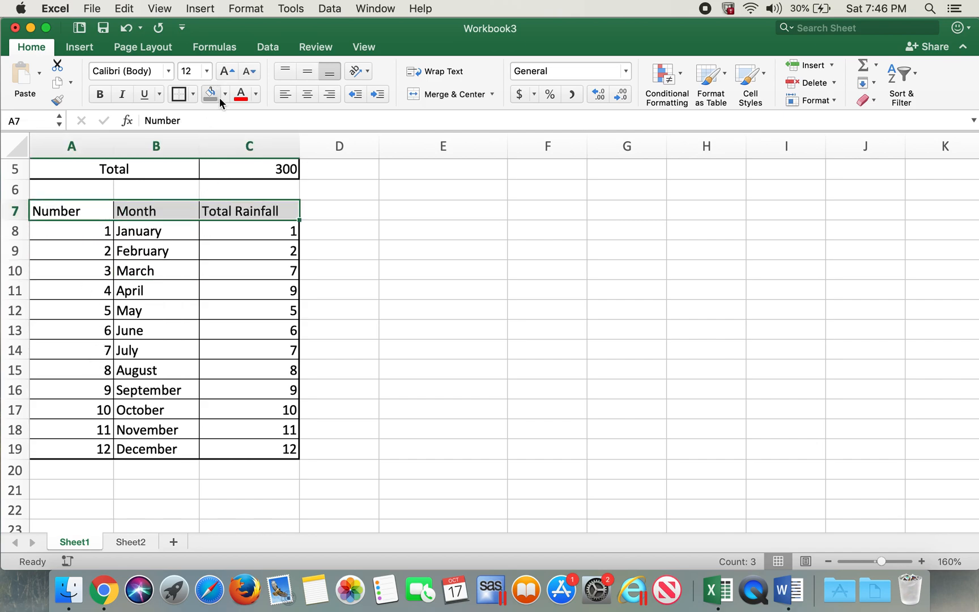
left_click(224, 96)
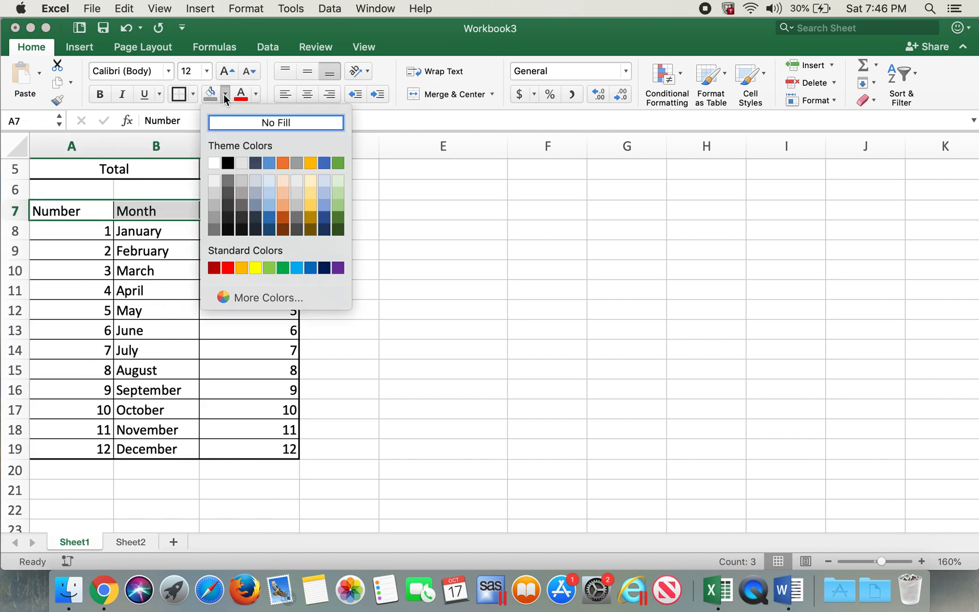
left_click(214, 206)
left_click(328, 268)
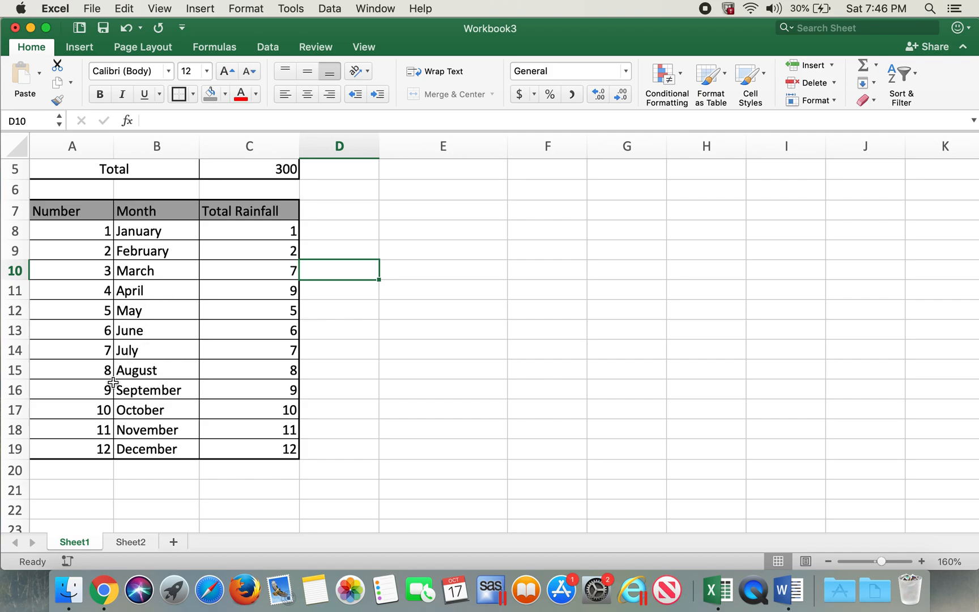
- Apply the same thick outside border to A7:C20, enclosing an empty row beneath December
left_click(78, 465)
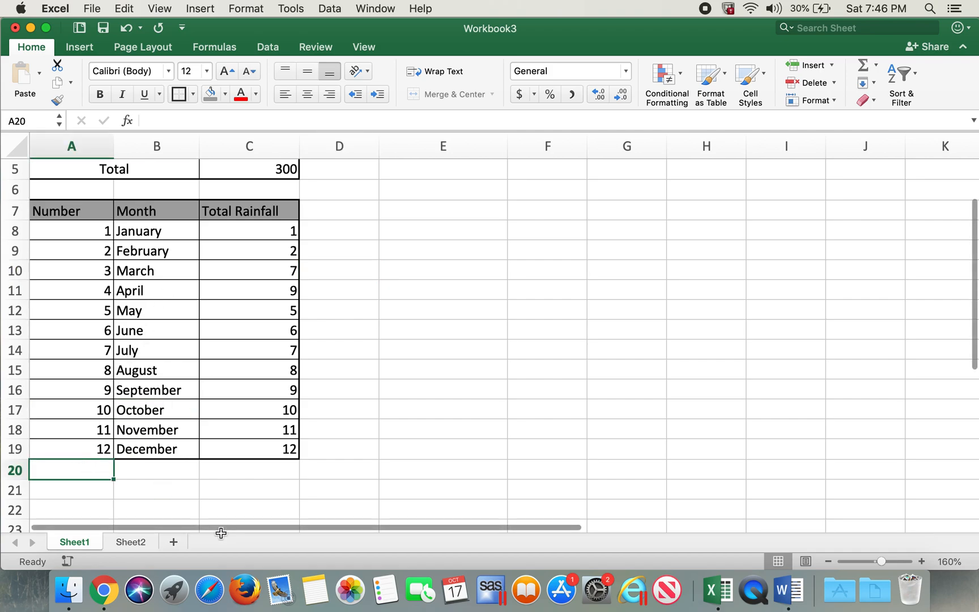
left_click_drag(41, 211, 247, 466)
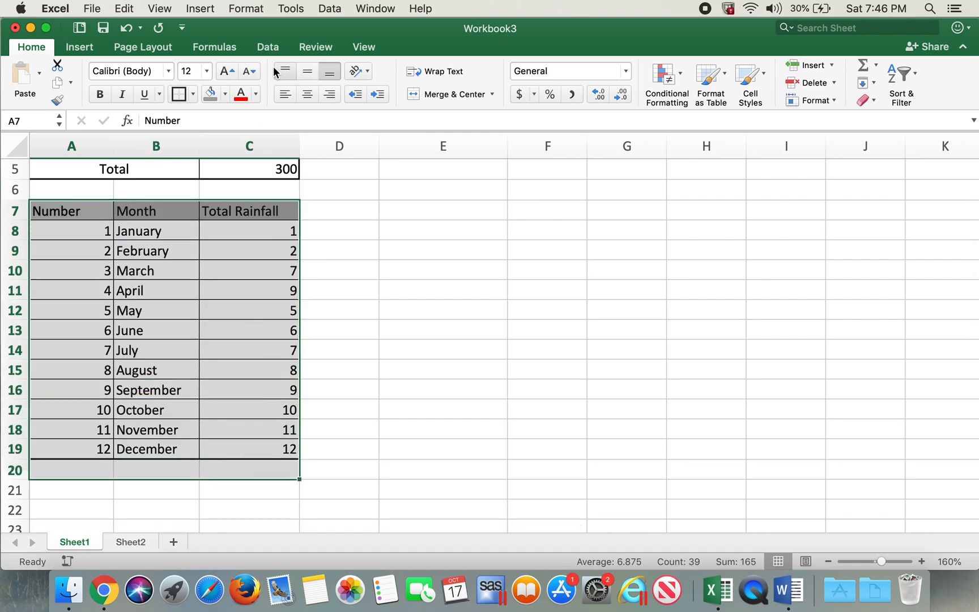
left_click(180, 92)
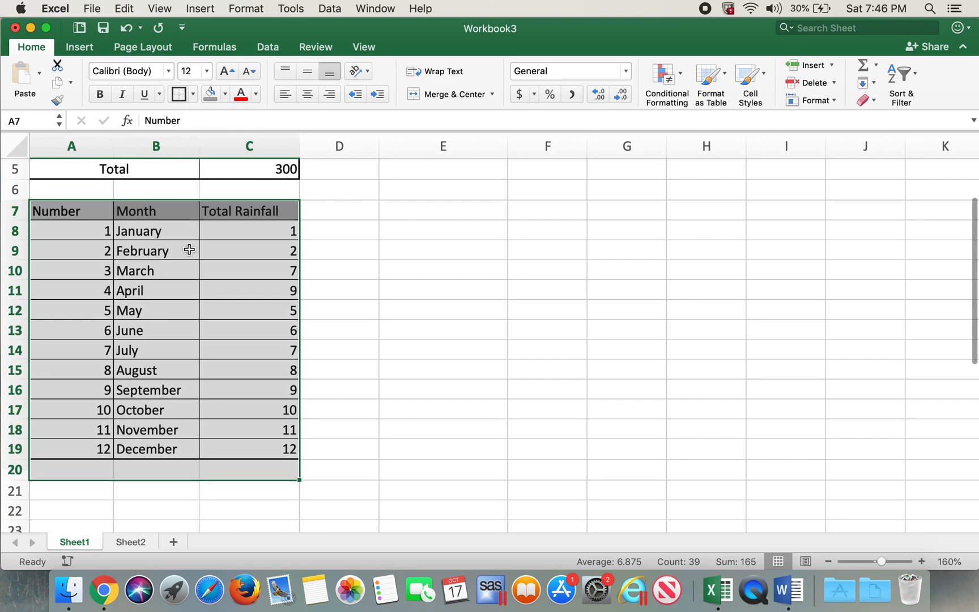
left_click(159, 330)
- Enter Total in A20 and merge and center it across A20:B20
left_click(77, 468)
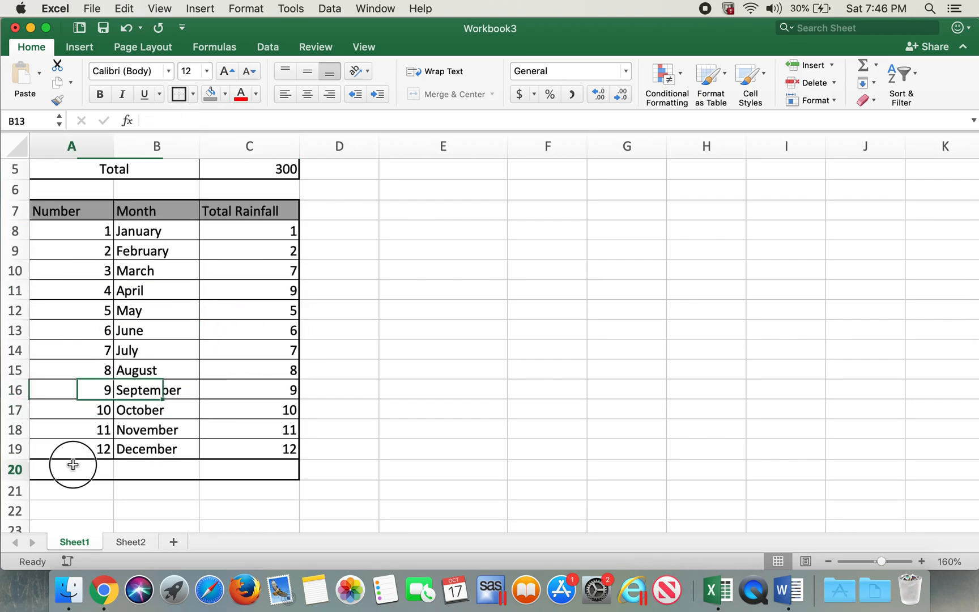
type("Total")
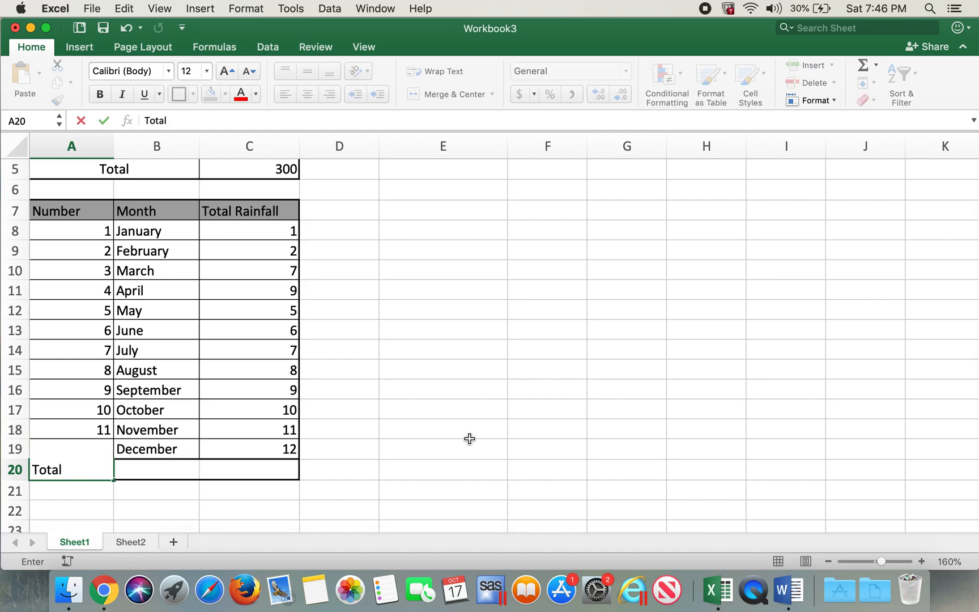
key("Tab")
left_click_drag(80, 466, 150, 464)
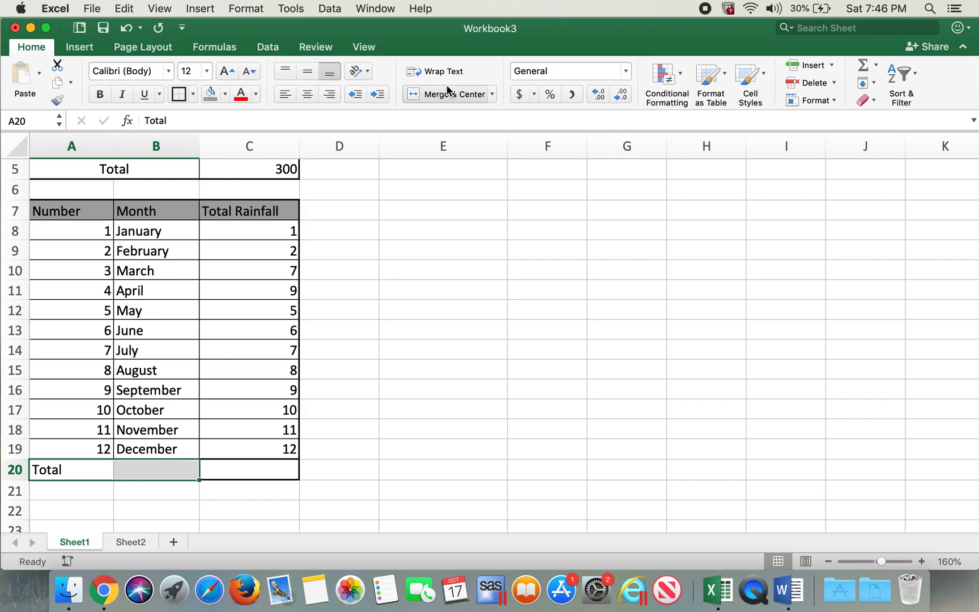
left_click(453, 94)
- Enter a SUM formula over C8:C19 in C20 to total the rainfall
left_click(247, 430)
left_click(245, 465)
left_click(292, 431)
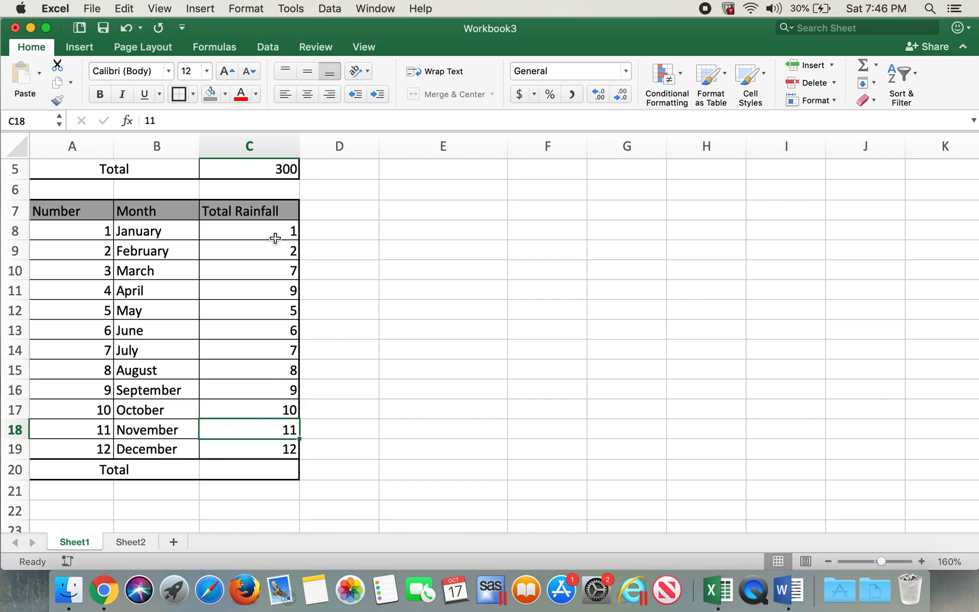
left_click(252, 469)
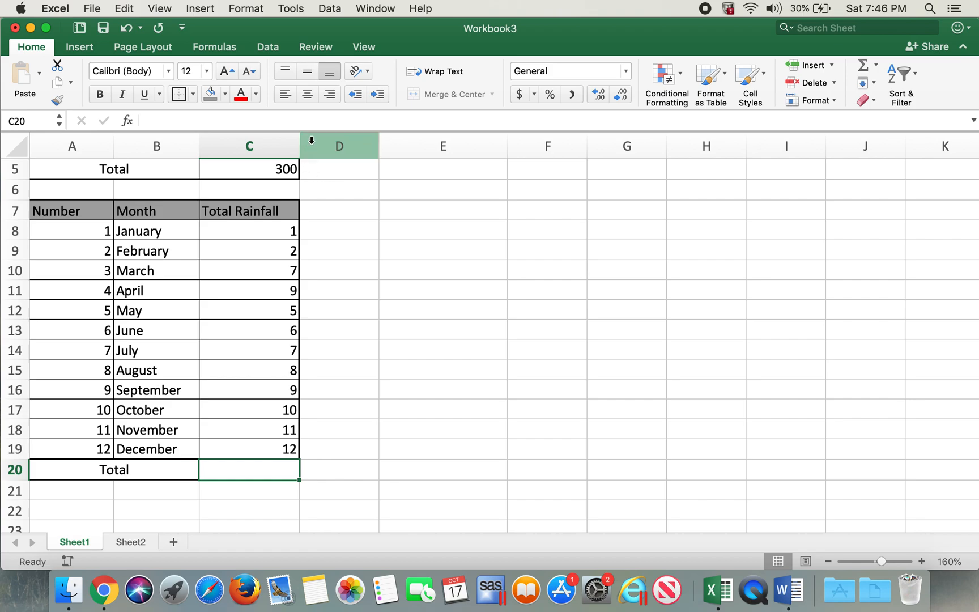
double_click(234, 470)
type("=")
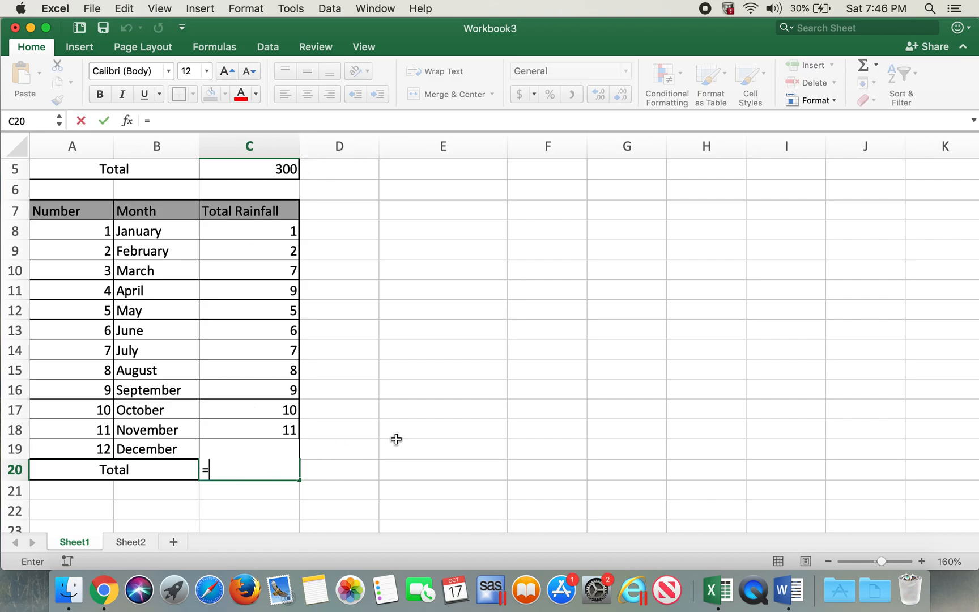
type("sum")
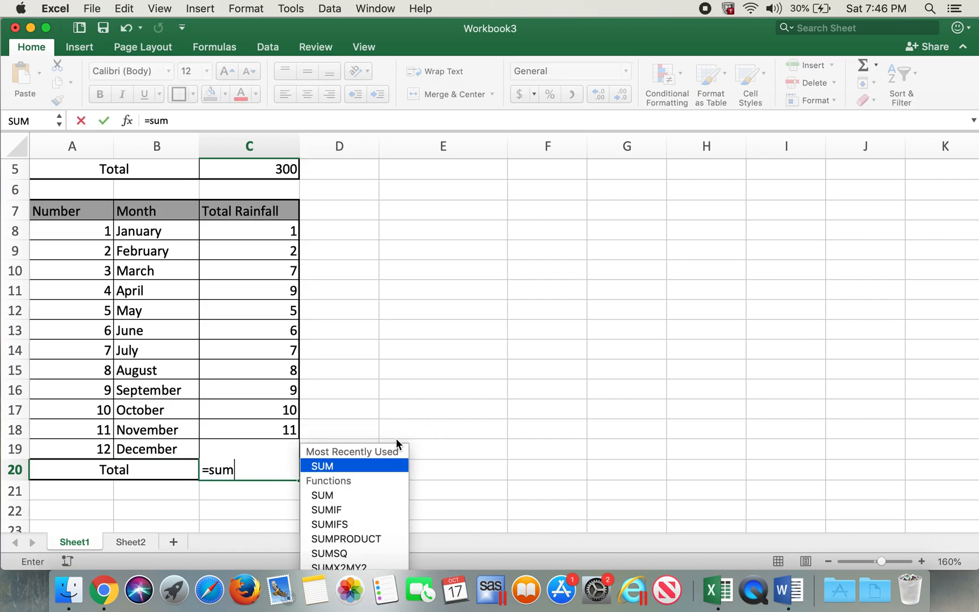
type("()")
left_click(238, 470)
left_click(276, 231)
left_click_drag(275, 231, 263, 431)
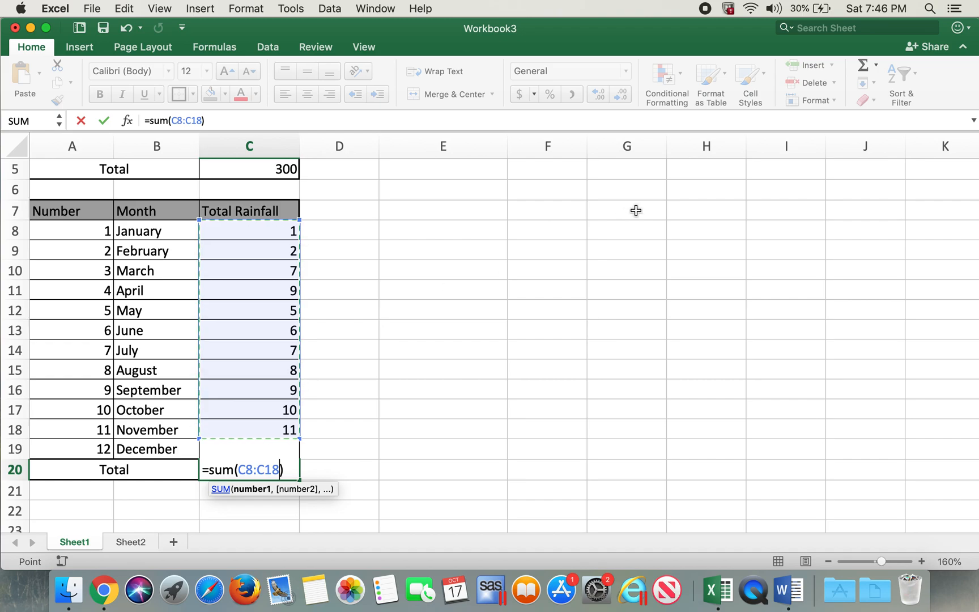
key("shift+Down")
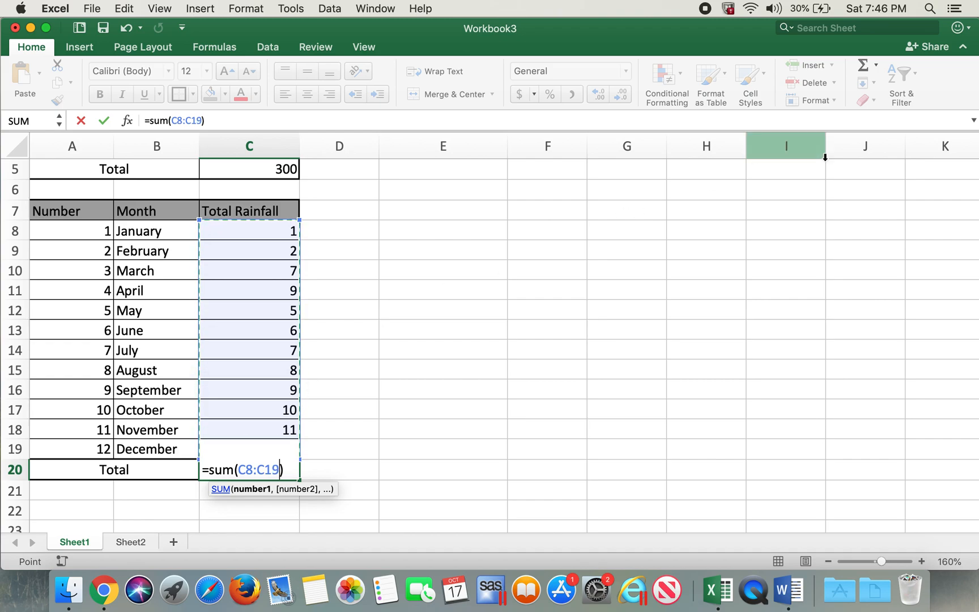
key("Return")
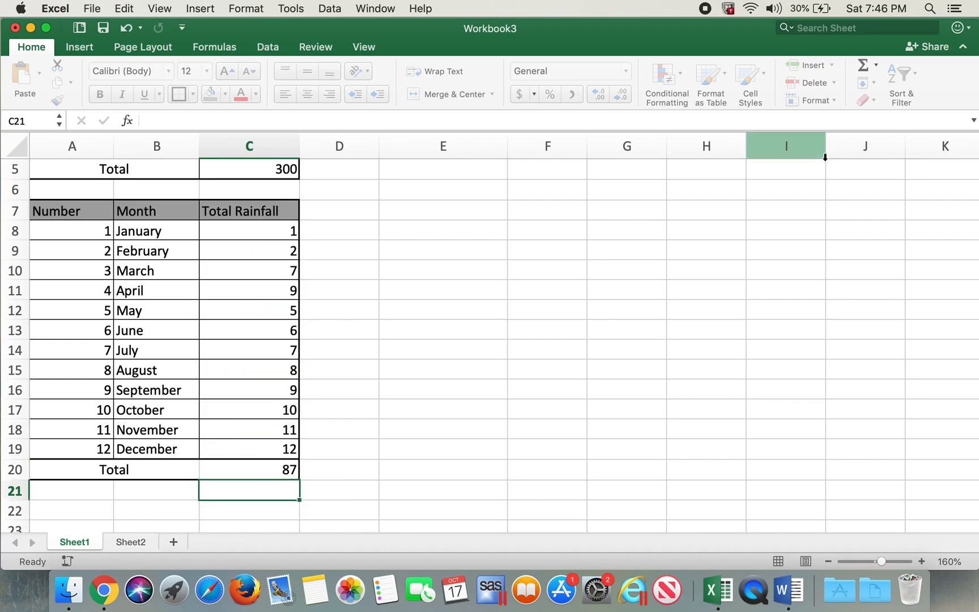
left_click(466, 322)
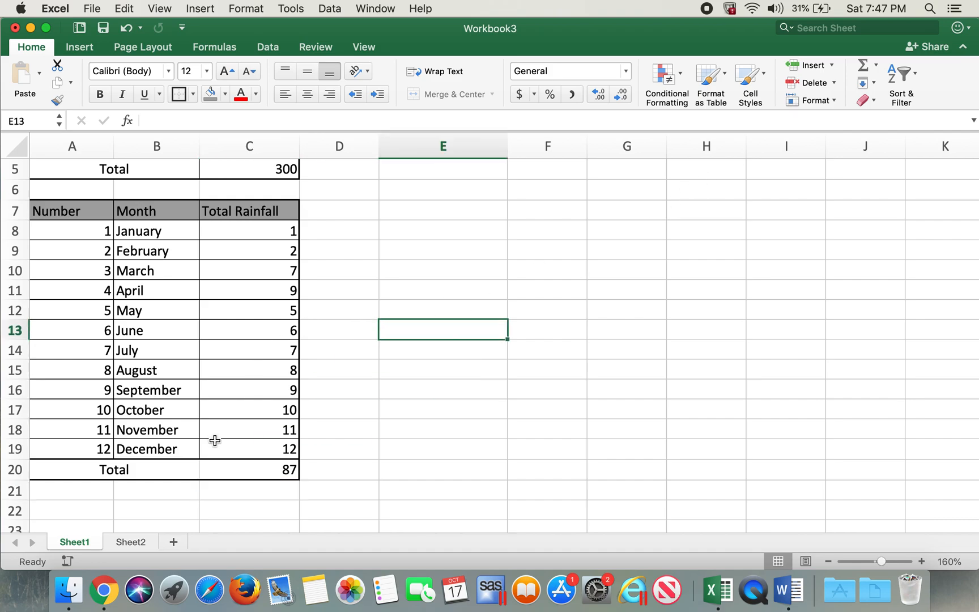
- Apply the thick outside border to the merged Total cell A20:B20
left_click(193, 469)
left_click(179, 94)
left_click(446, 288)
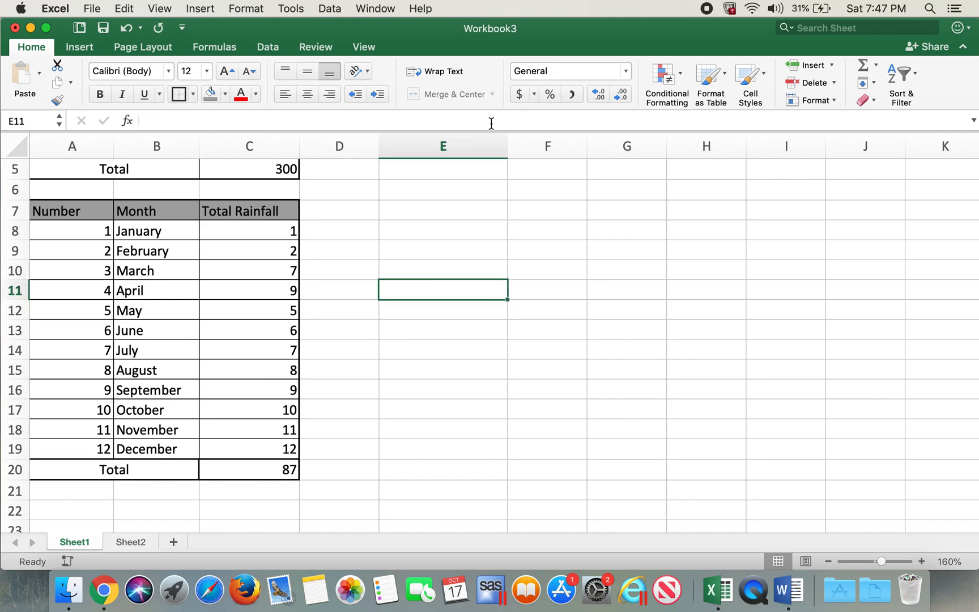
- Look over both finished tables, from the school table down to the rainfall total and back to the sheet's first row
left_click(361, 222)
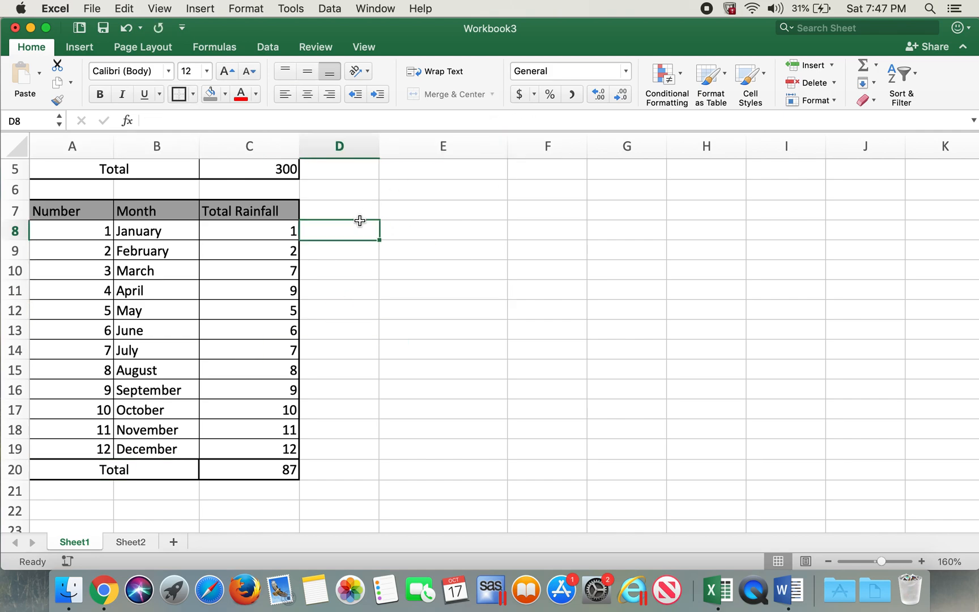
key("Up")
key("Up")
key("Up")
key("Up")
key("Up")
key("Up")
key("Up")
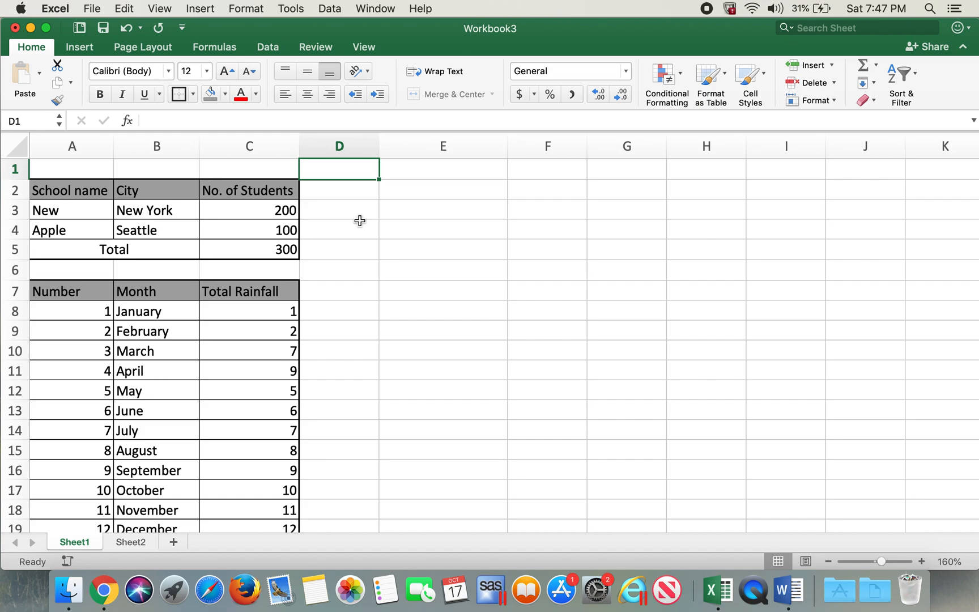
key("Down")
key("Down")
key("Down")
key("Down")
key("Down")
key("Down")
key("Down")
key("Down")
key("Down")
key("Down")
key("Down")
key("Down")
key("Down")
key("Down")
key("Down")
key("Down")
key("Down")
key("Down")
key("Down")
key("Down")
key("Down")
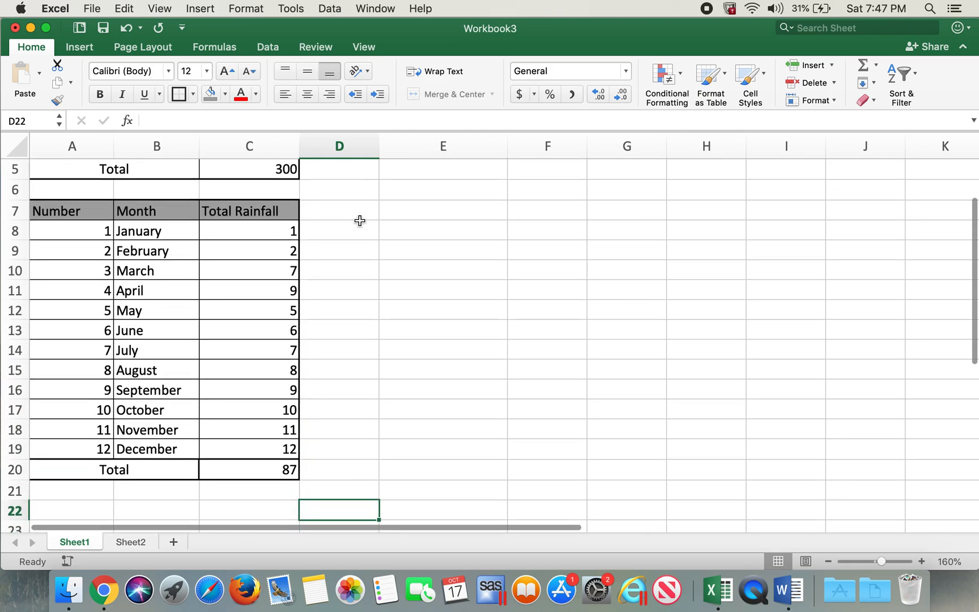
key("Up")
key("Up")
key("Up")
key("Up")
key("Up")
key("Up")
key("Up")
key("Up")
key("Up")
key("Up")
key("Up")
key("Up")
key("Up")
key("Up")
key("Up")
key("Up")
key("Up")
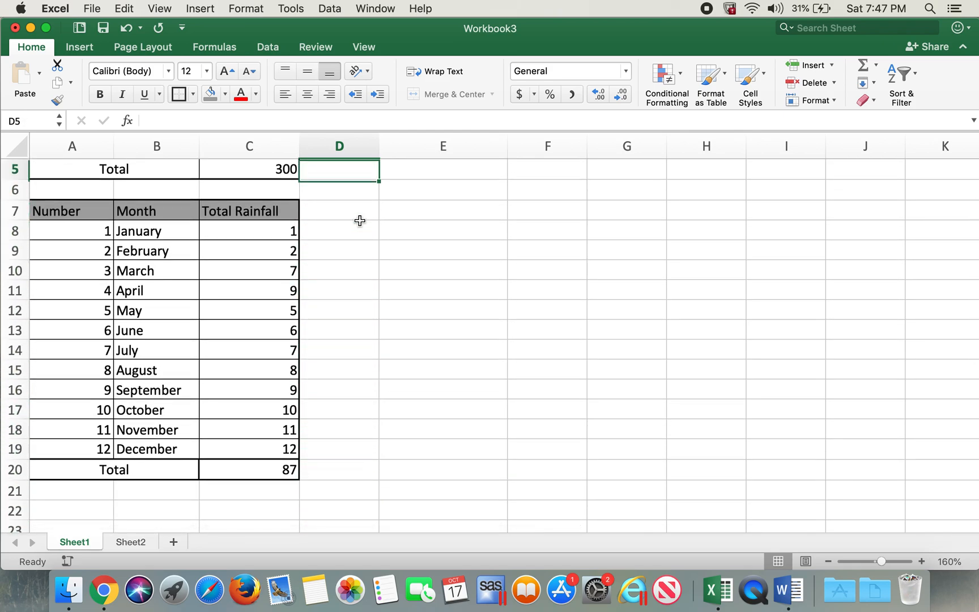
key("Up")
key("Up")
key("Up")
key("Up")
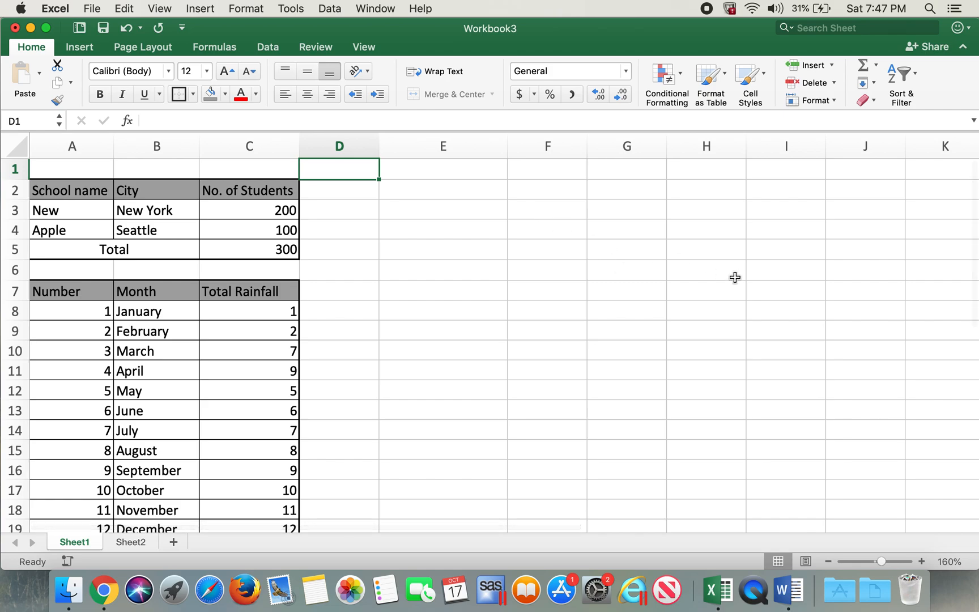